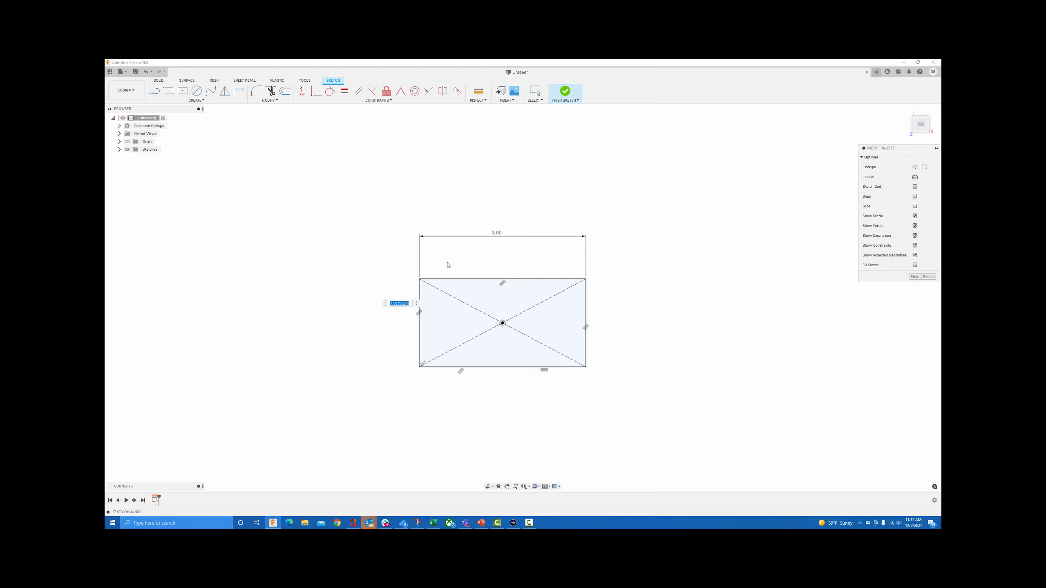
Link the rectangle's height dimension to its width dimension and set the width to 4 in.
click(498, 236)
key(Return)
double_click(499, 199)
text(4)
key(Return)
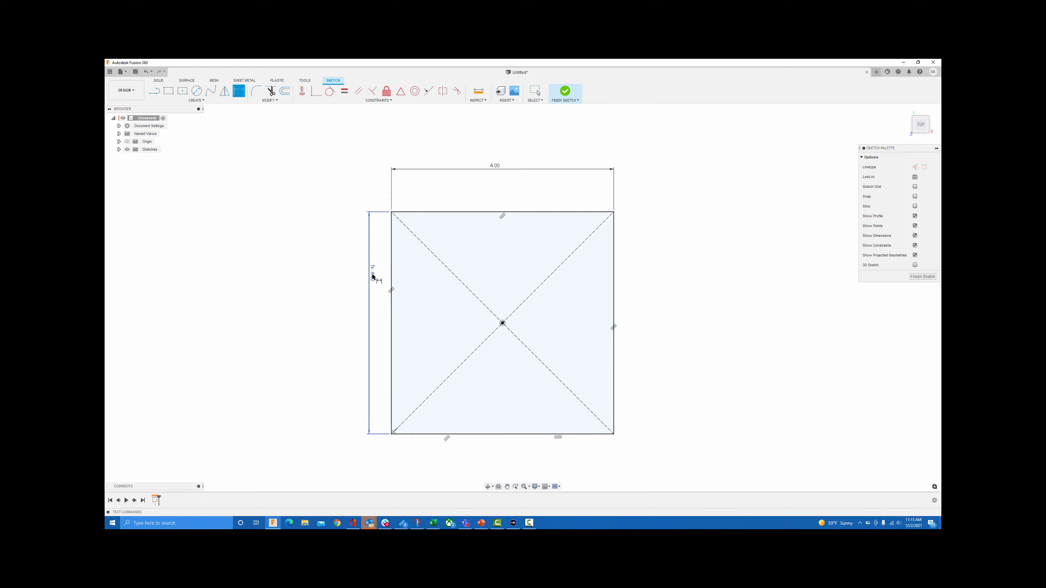
key(Escape)
Make the rectangle's height half of its width by adding /2 to the linked height expression.
double_click(373, 277)
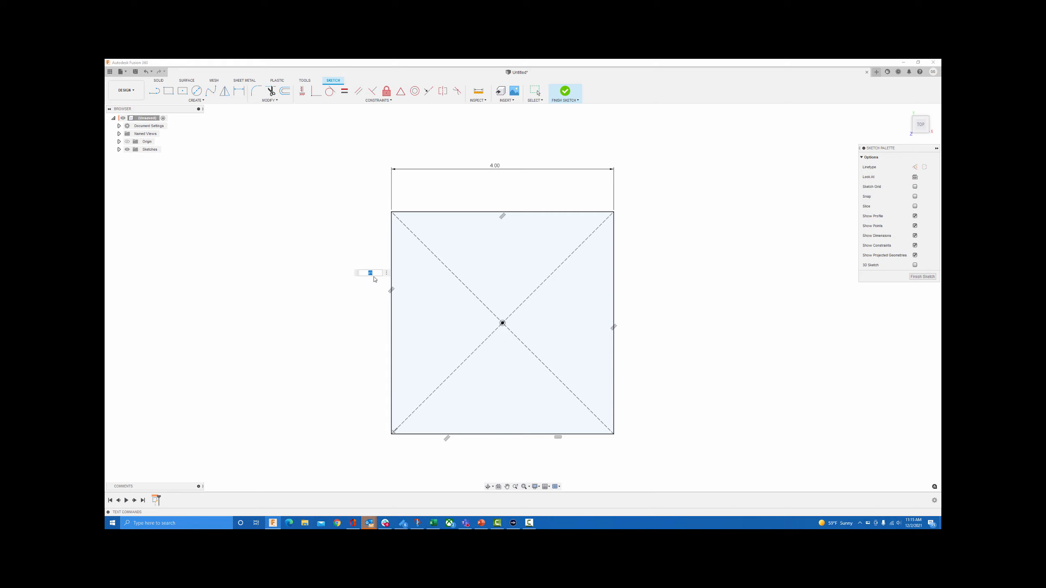
click(375, 273)
text(/2)
key(Return)
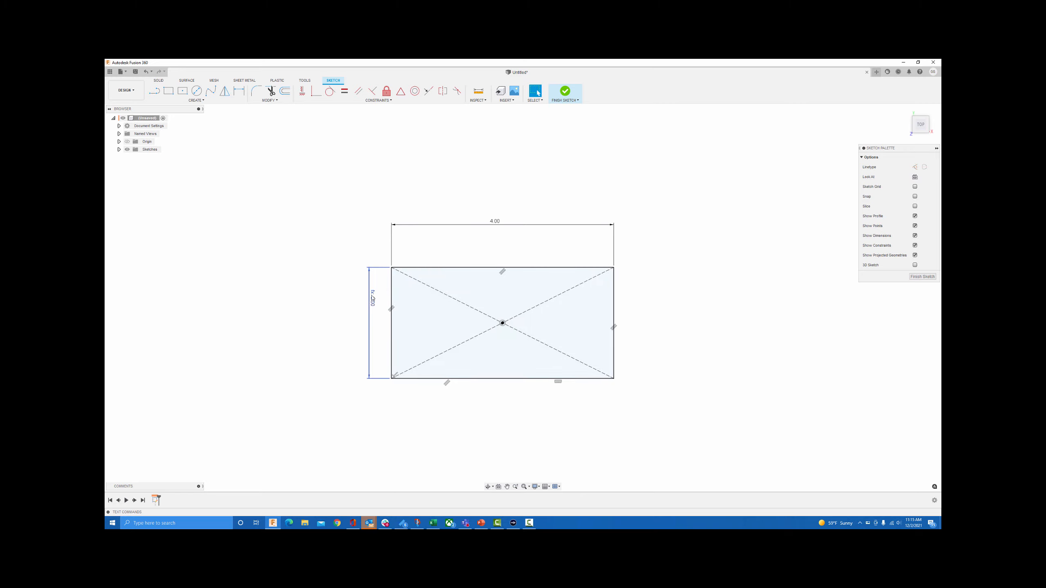
Set the rectangle's width dimension to 3 in.
double_click(494, 221)
text(3)
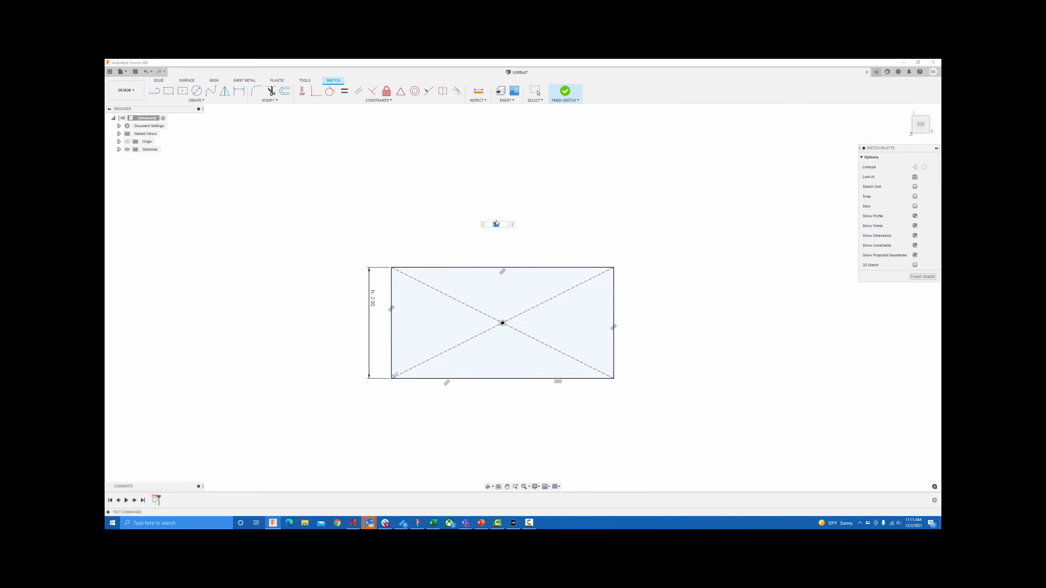
key(Return)
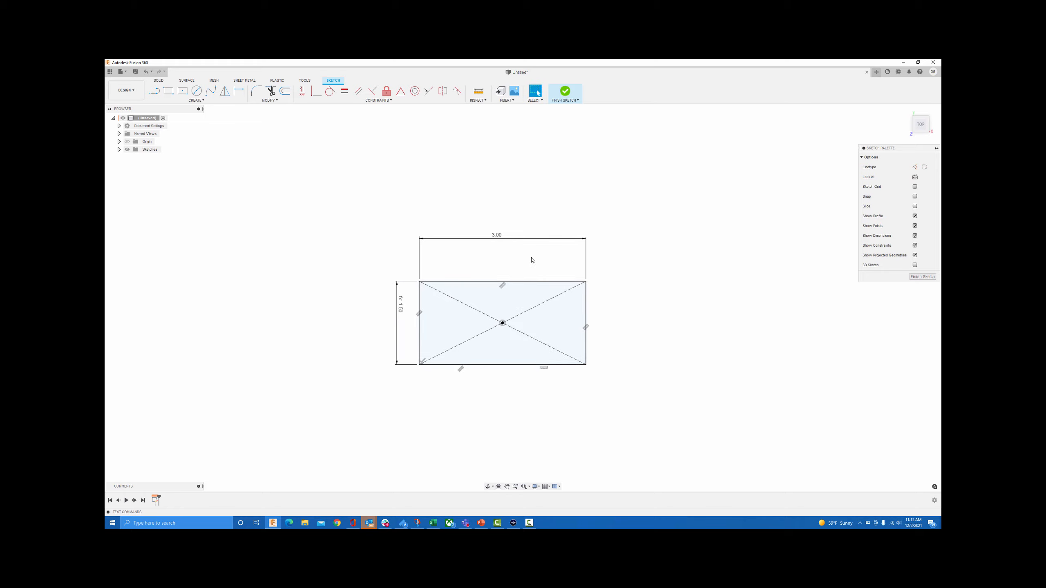
double_click(401, 308)
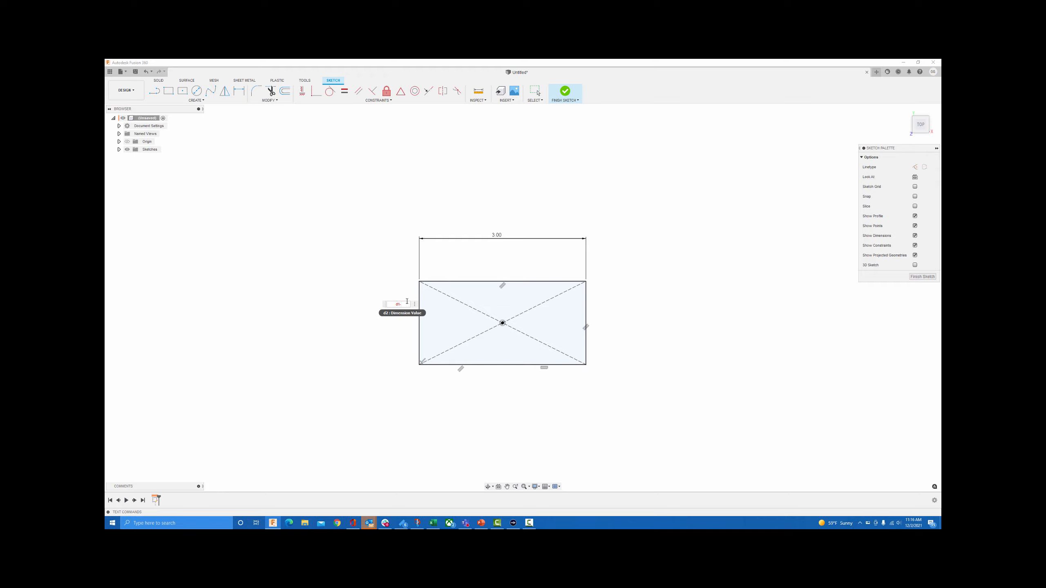
text(-.12)
key(Return)
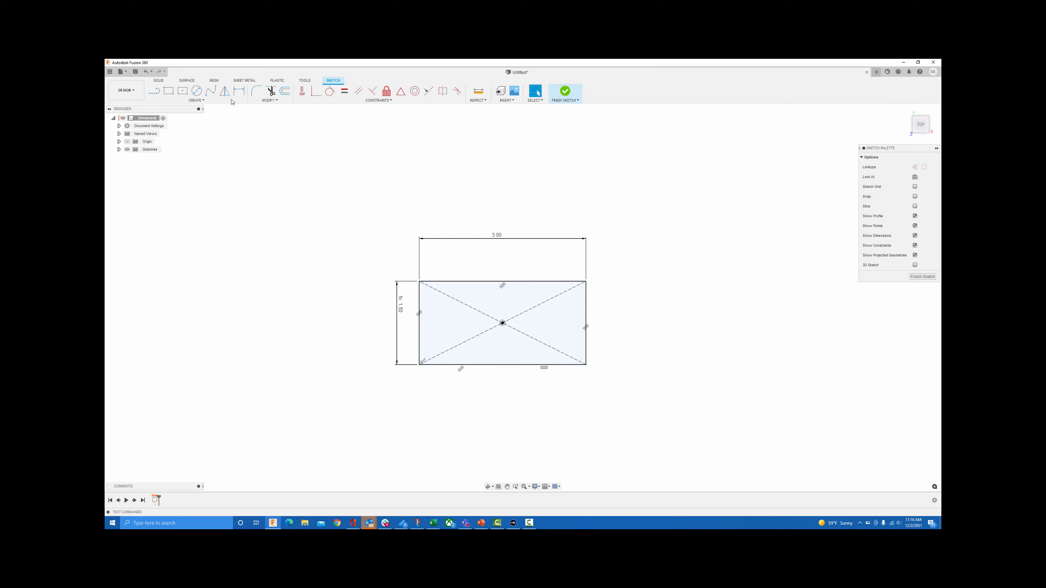
Draw two circles inside the rectangle, one on each side of its centre point.
click(196, 92)
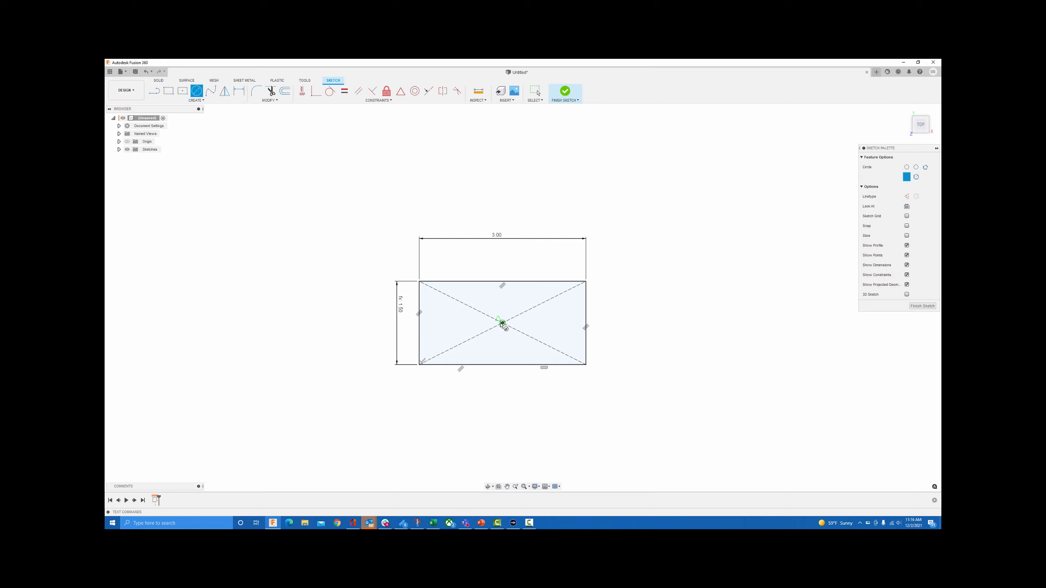
click(460, 322)
click(467, 342)
click(554, 322)
click(526, 332)
key(Escape)
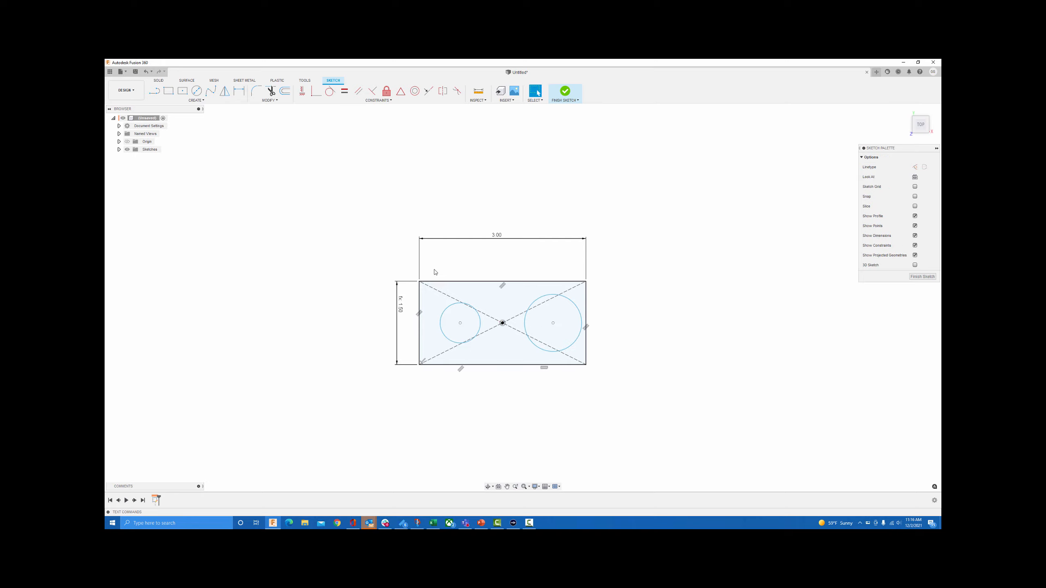
Apply an Equal constraint between the two circles inside the rectangle.
click(344, 92)
click(476, 310)
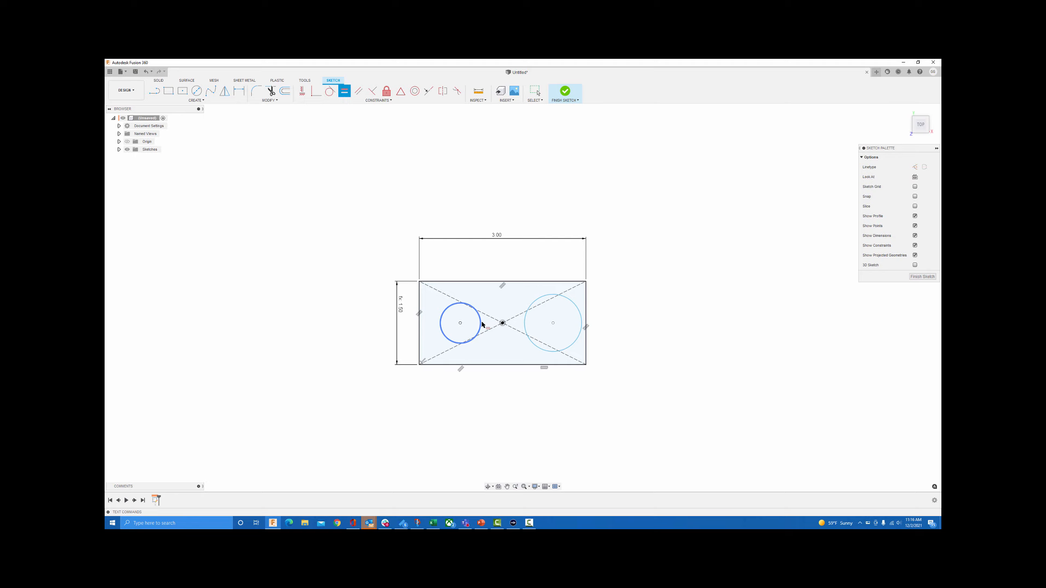
click(535, 301)
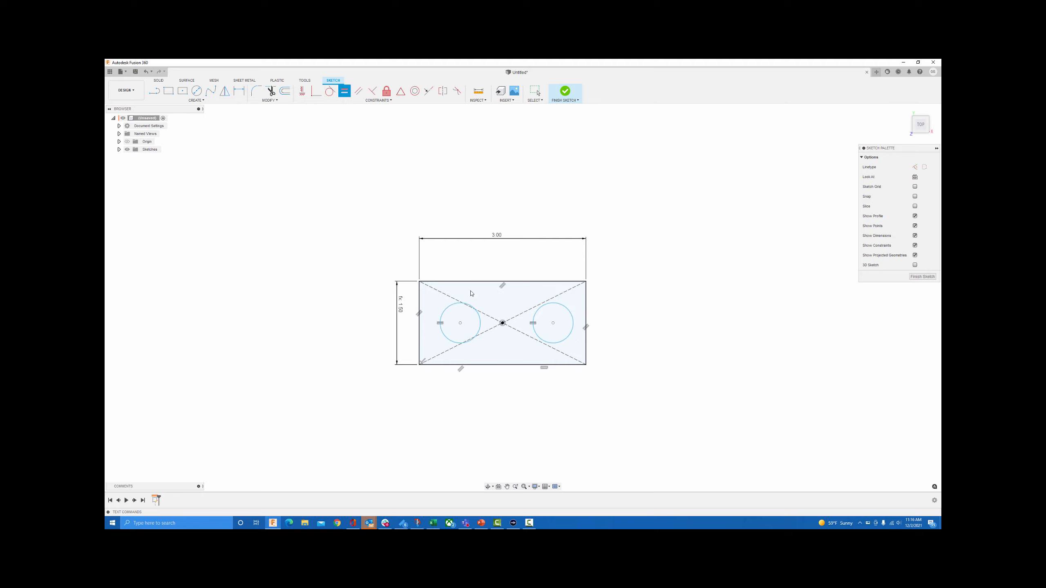
Dimension the left circle with a diameter of 1 in.
key(d)
click(478, 322)
click(380, 252)
text(1)
key(Return)
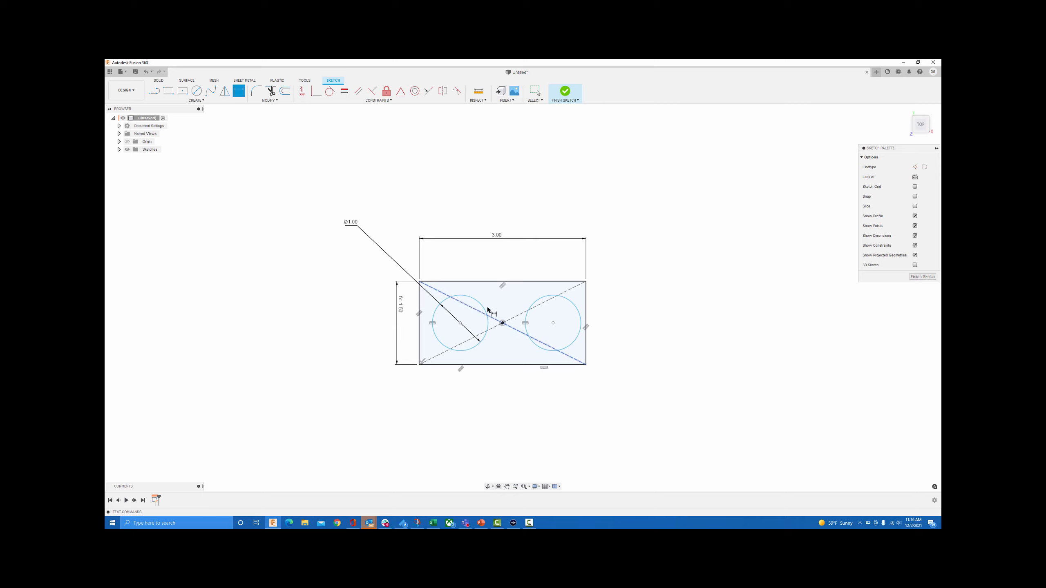
Dimension the left circle's centre 0.75 in horizontally from the rectangle's centre point.
click(503, 324)
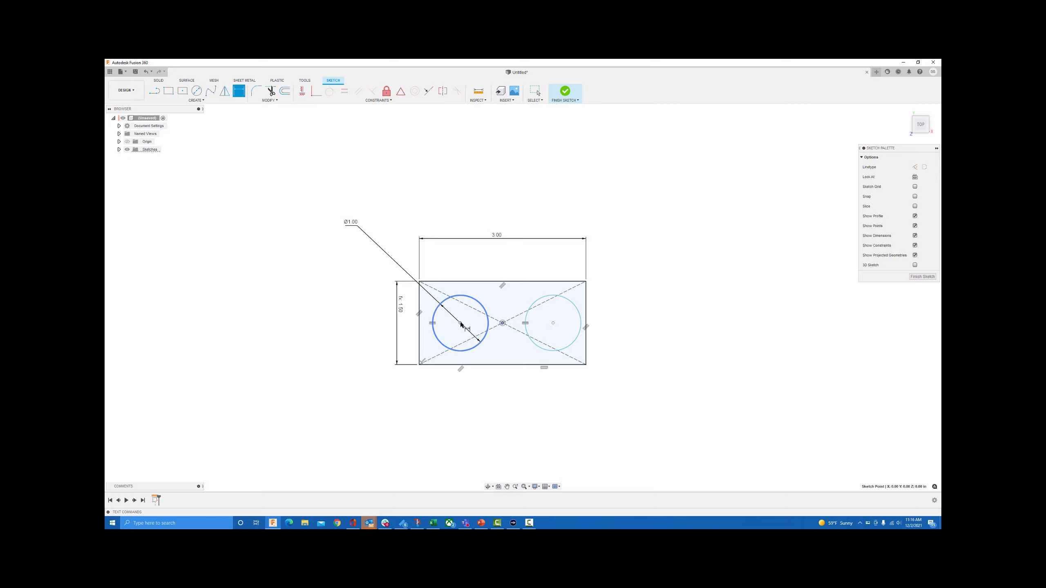
click(460, 323)
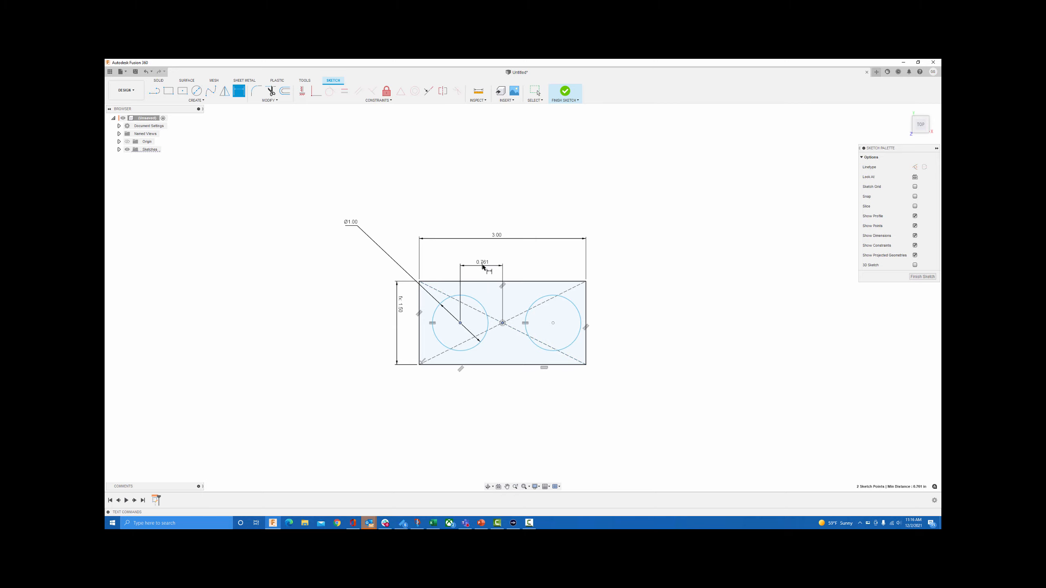
click(483, 266)
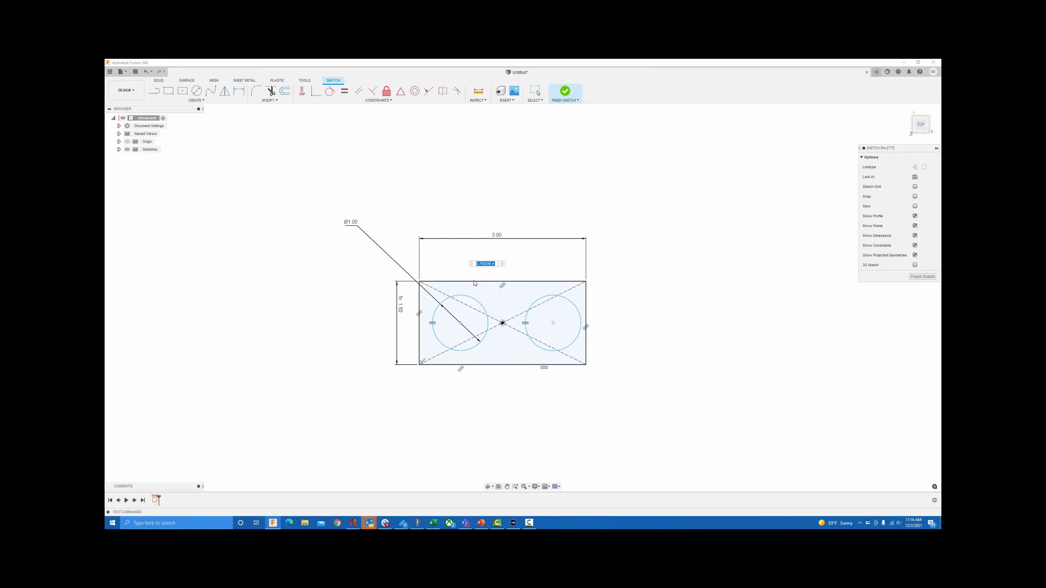
key(BackSpace)
text(.75)
key(Return)
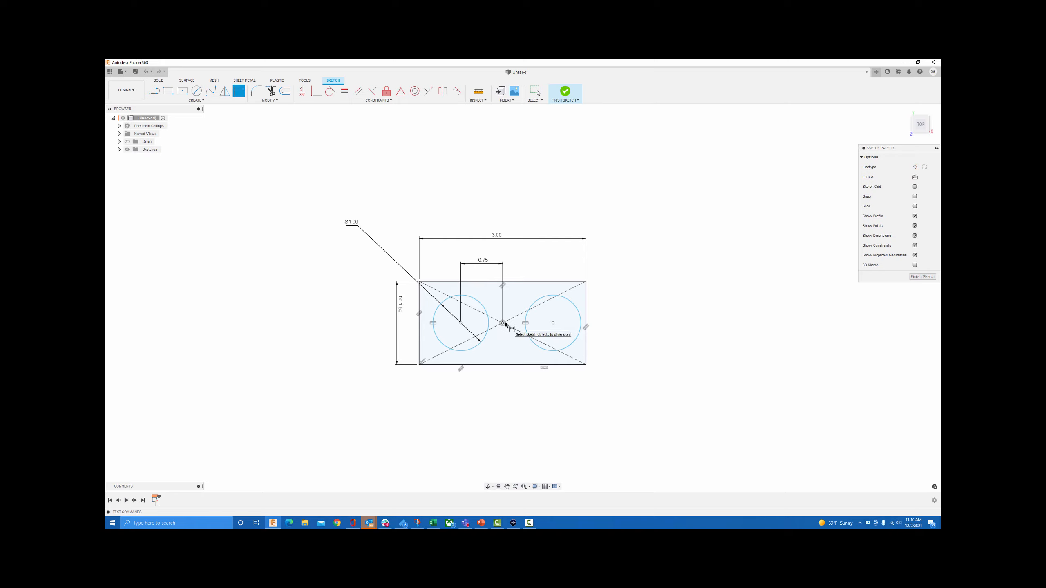
Dimension the right circle's centre from the rectangle's centre point, linking the value to the left circle's 0.75 in offset.
click(554, 323)
click(525, 268)
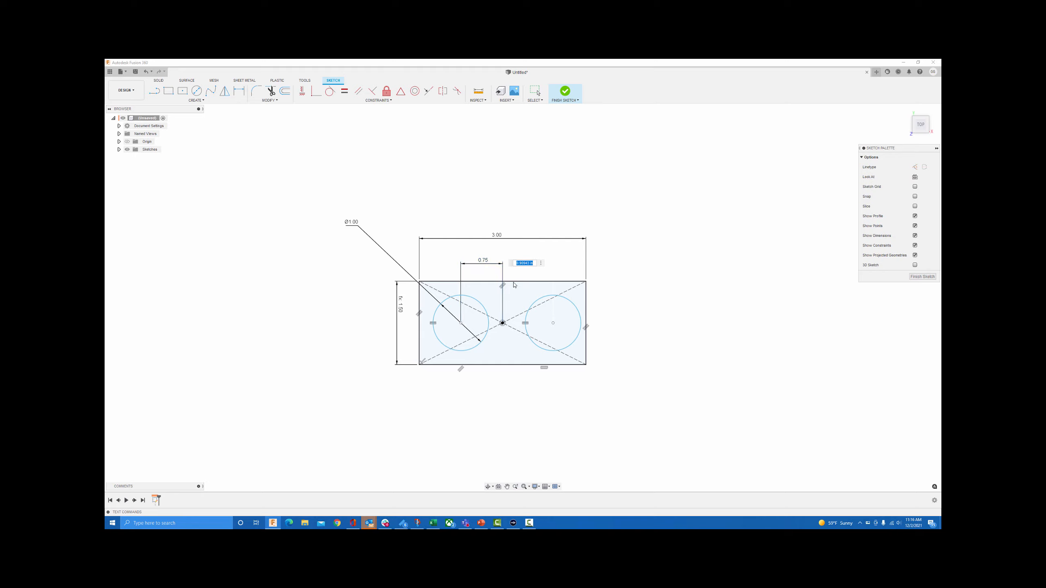
click(499, 275)
key(Return)
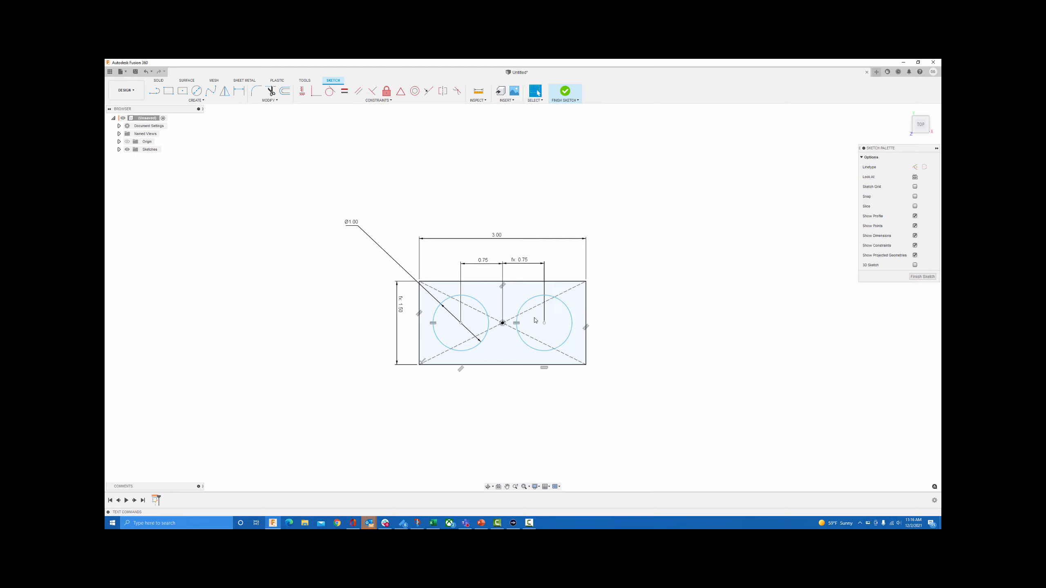
Test the linked circle offsets by changing the left circle's offset to 1 in and restoring it to 0.75 in.
double_click(483, 262)
text(1)
key(Return)
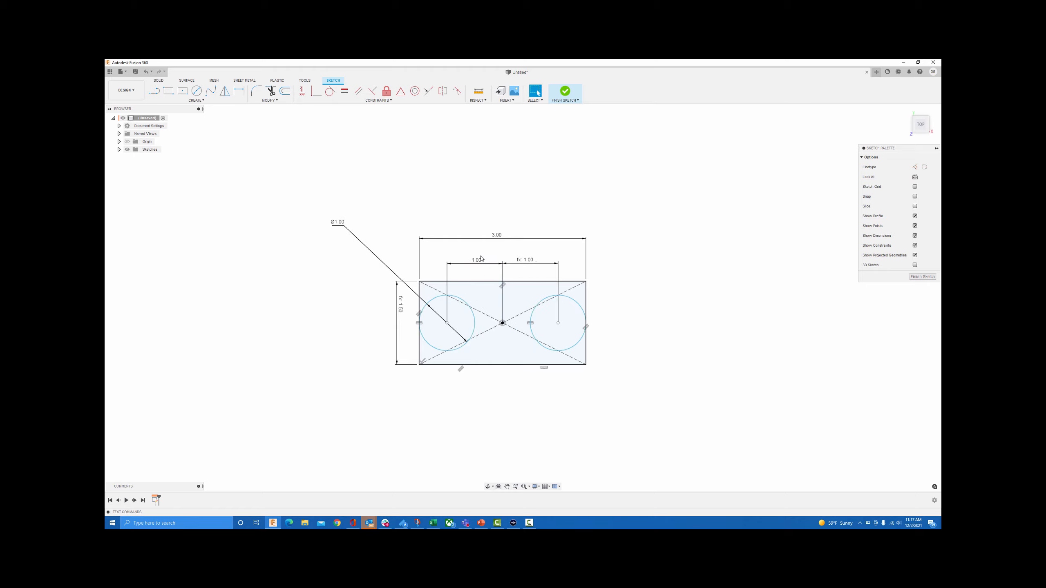
double_click(477, 261)
text(.75)
key(Return)
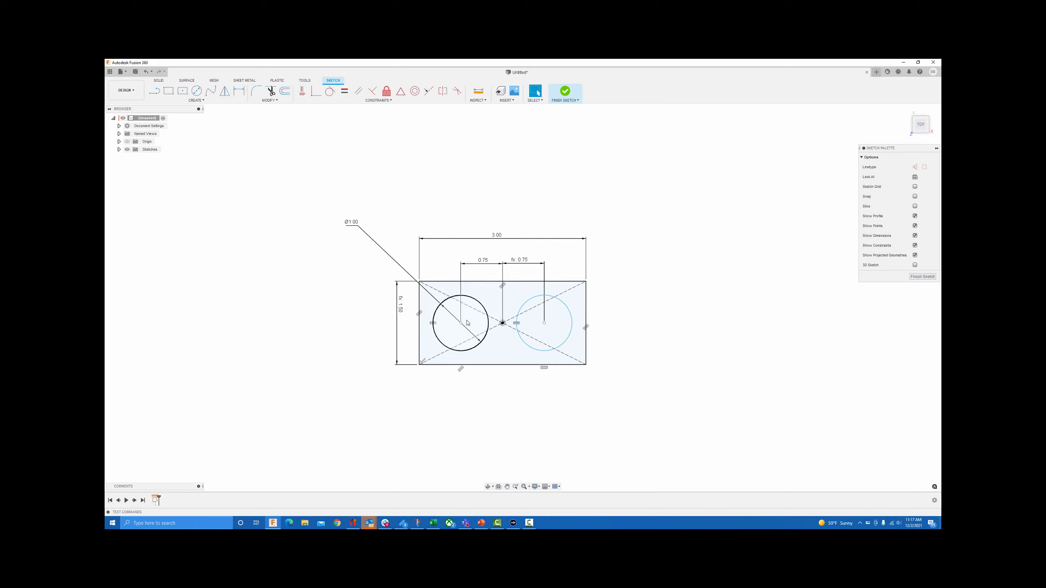
Align the left circle's centre with the rectangle's centre point using a Horizontal/Vertical constraint.
click(302, 91)
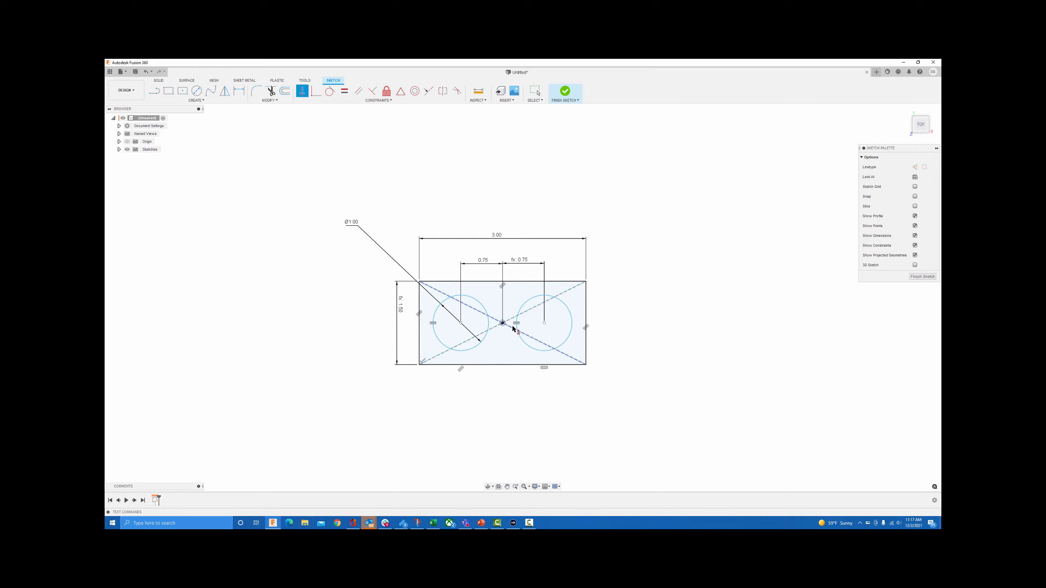
key(Escape)
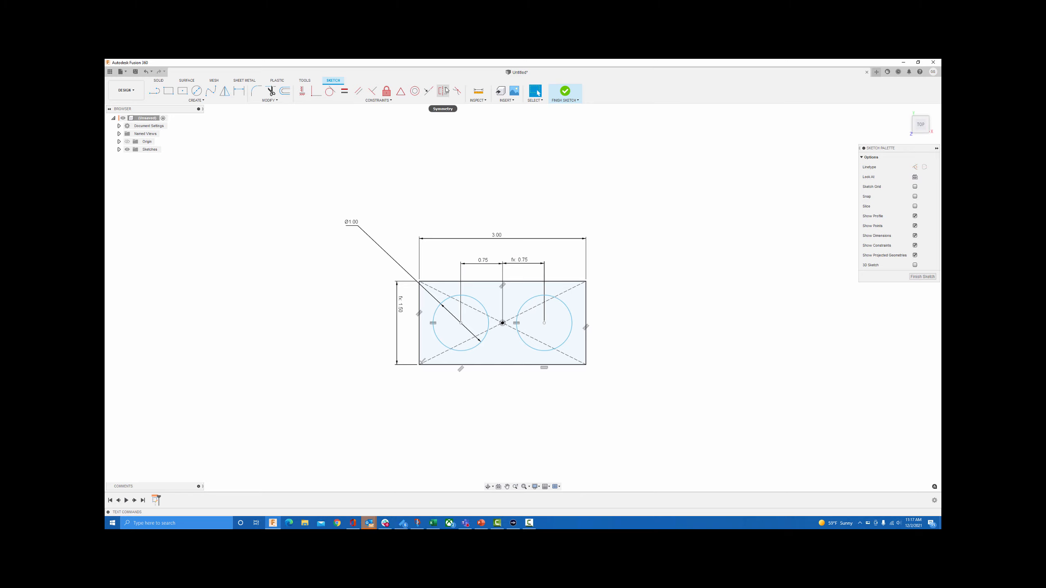
click(302, 91)
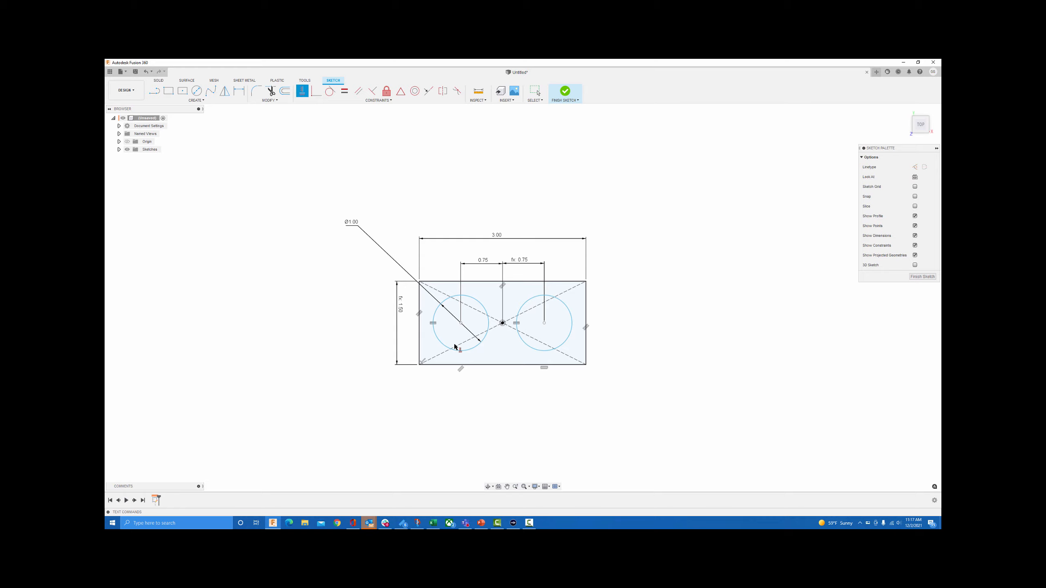
click(460, 324)
click(502, 323)
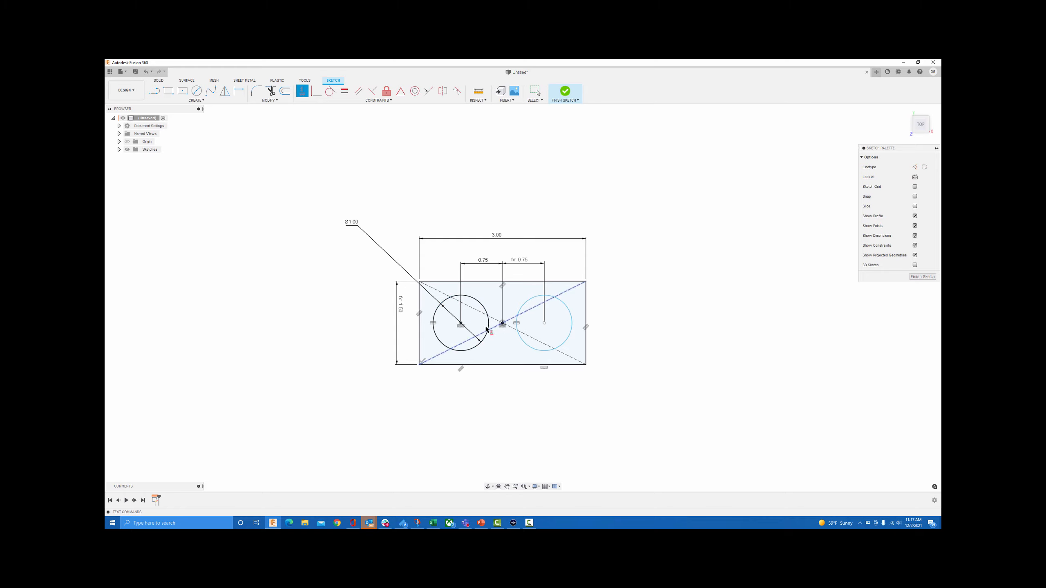
key(Escape)
Move the right circle slightly off axis and align its centre with the rectangle's centre point using a Horizontal/Vertical constraint.
drag(545, 324, 540, 344)
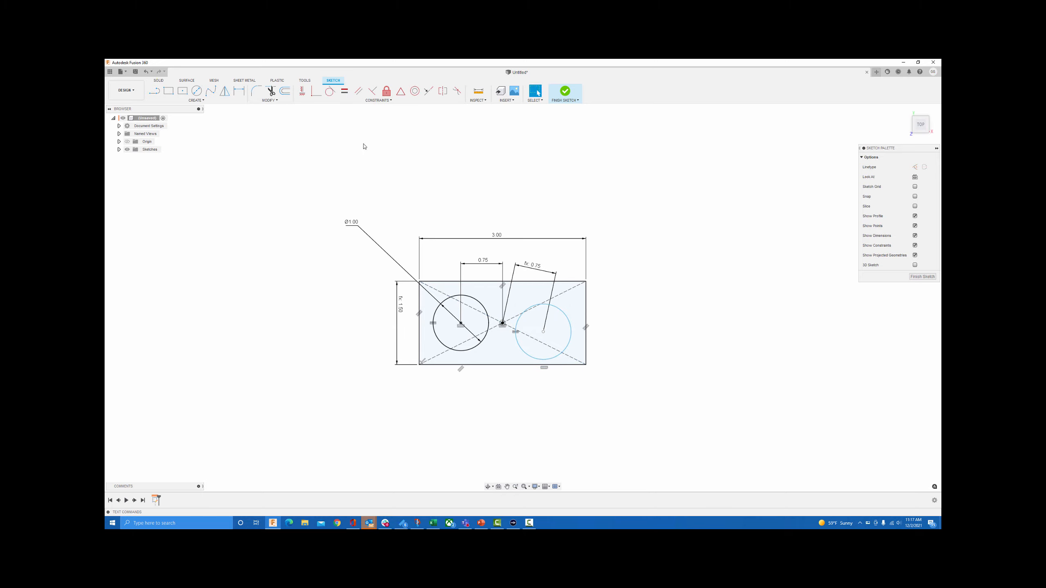
click(302, 91)
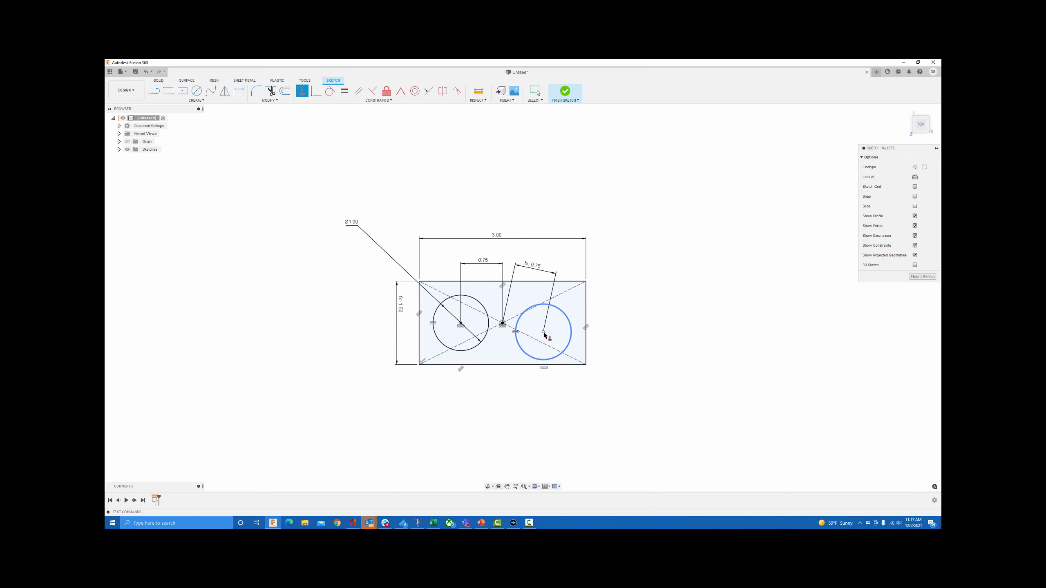
click(503, 324)
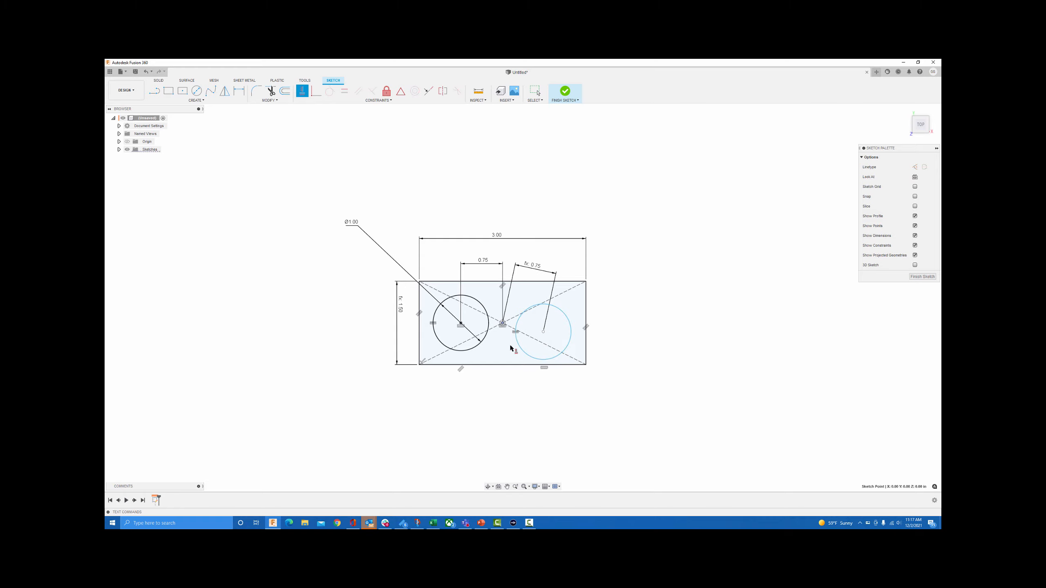
click(543, 332)
key(Escape)
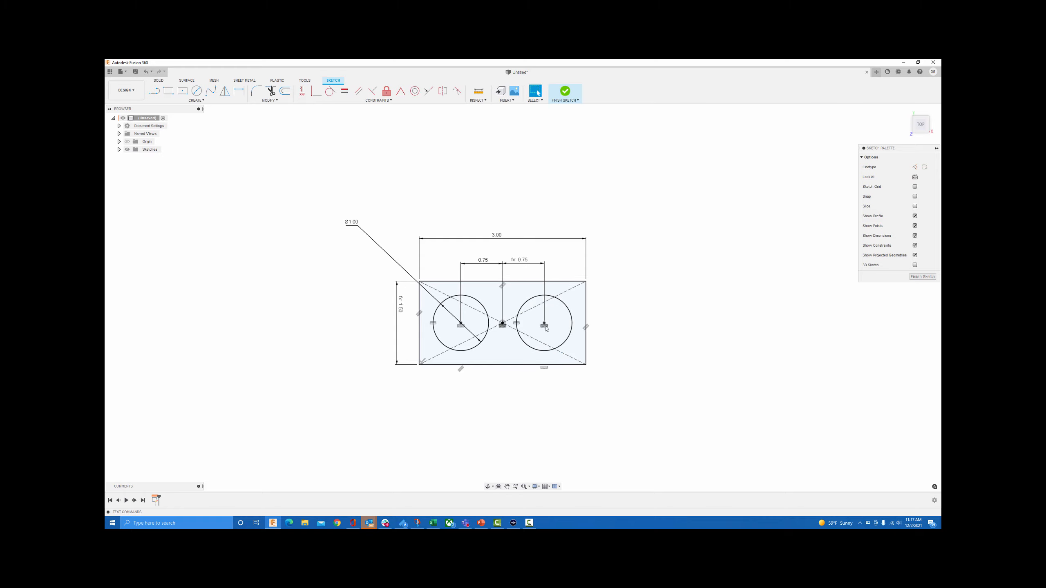
Test the constrained sketch by changing the rectangle's width to 4 in and restoring it to 3 in.
double_click(496, 237)
text(4)
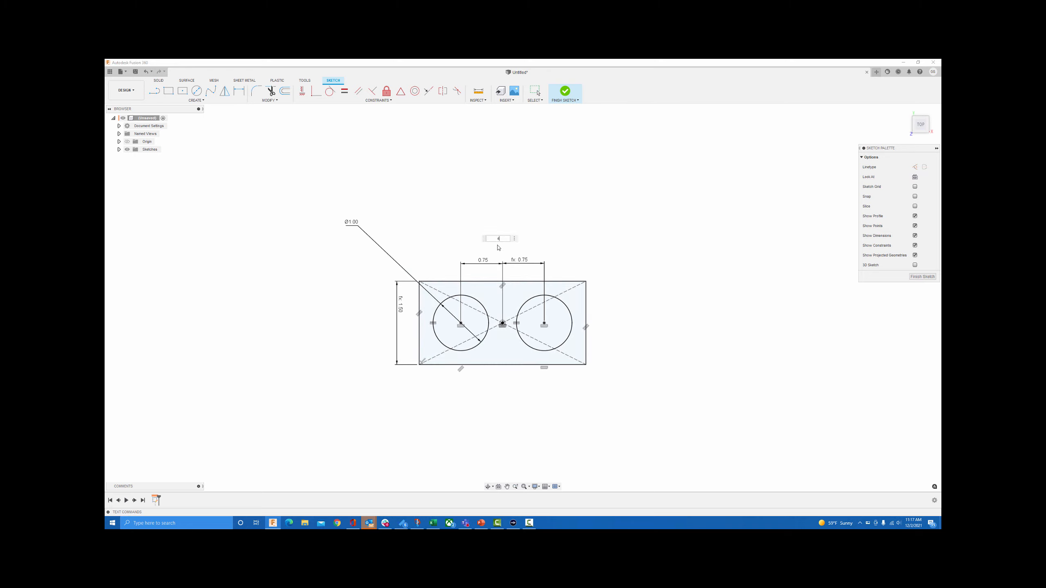
key(Return)
click(512, 328)
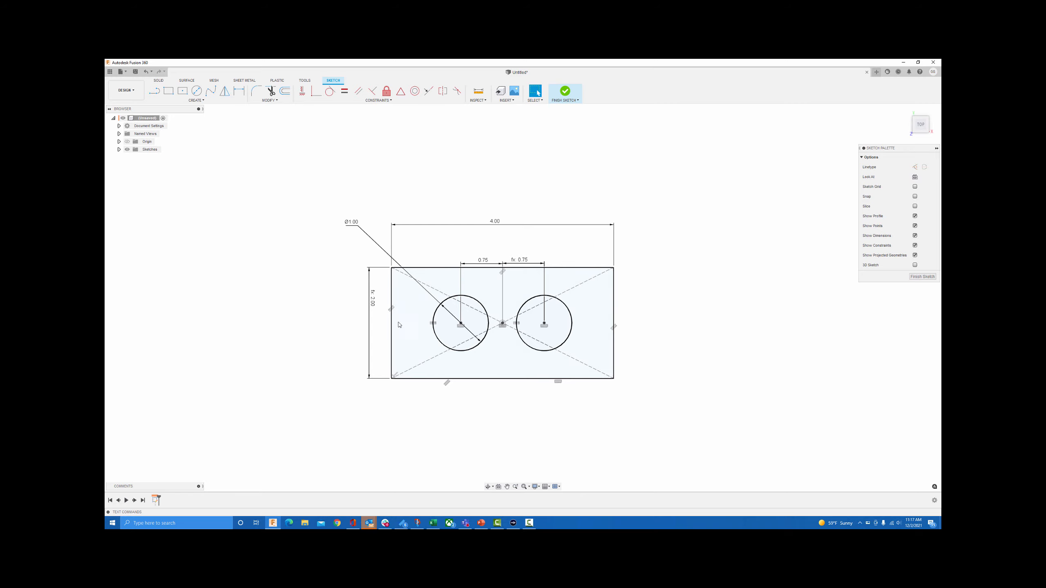
double_click(495, 223)
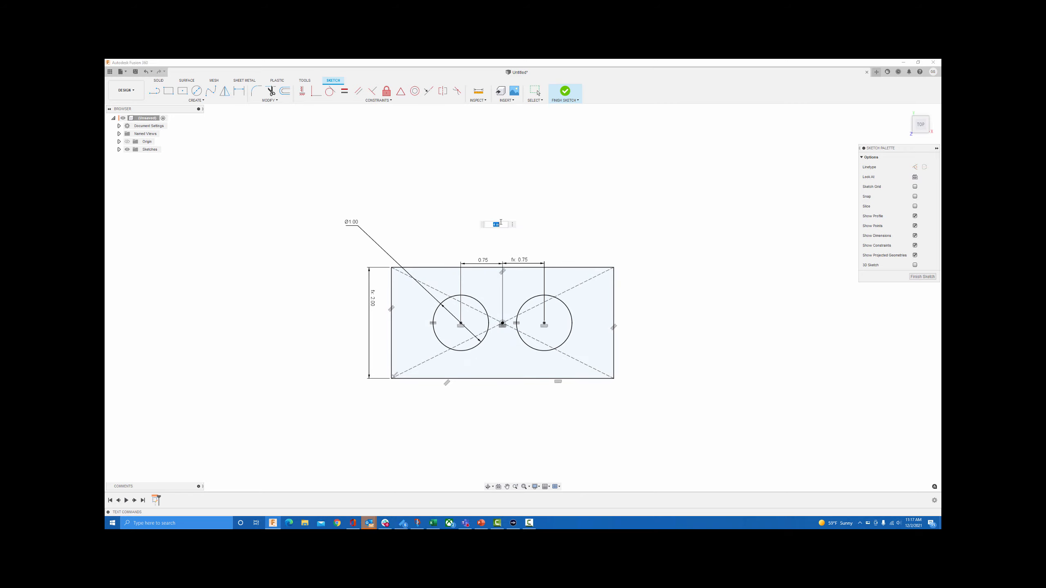
text(3)
key(Return)
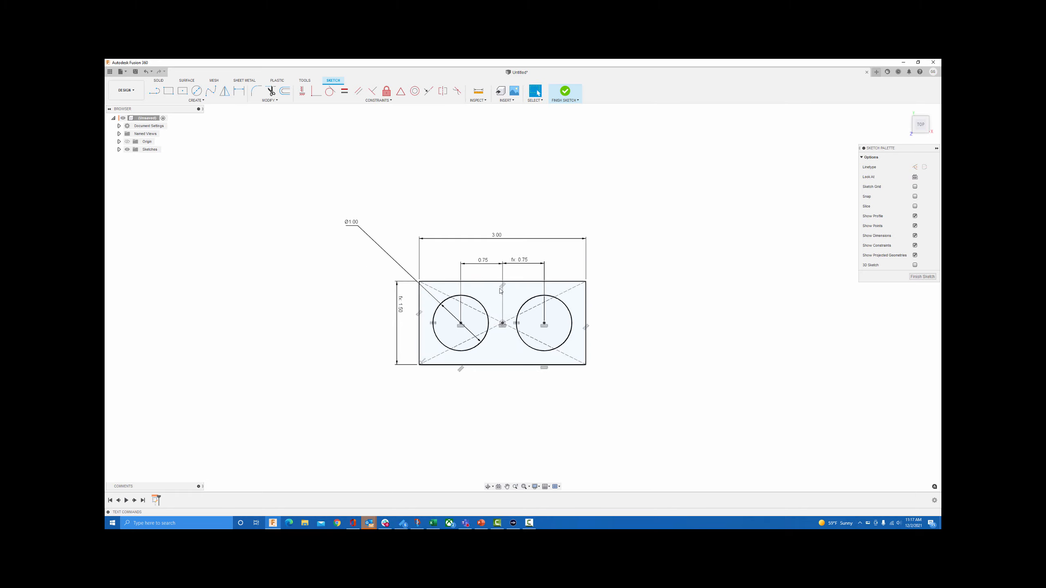
Finish the constrained sketch of the rectangle and its two circles.
mouse_move(501, 291)
shift+middle_down()
mouse_move(531, 288)
mouse_move(542, 273)
shift+middle_up()
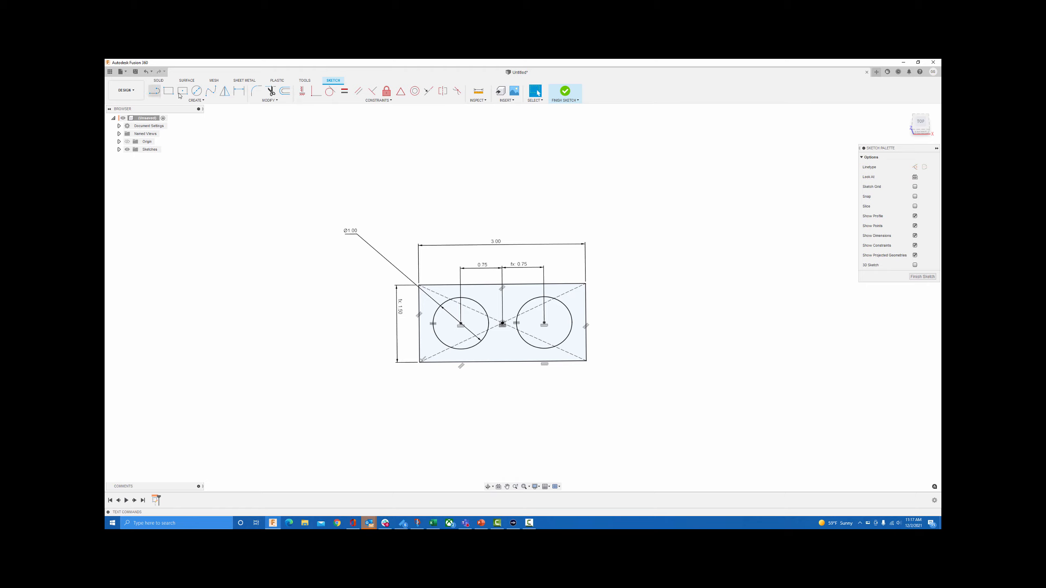
click(566, 93)
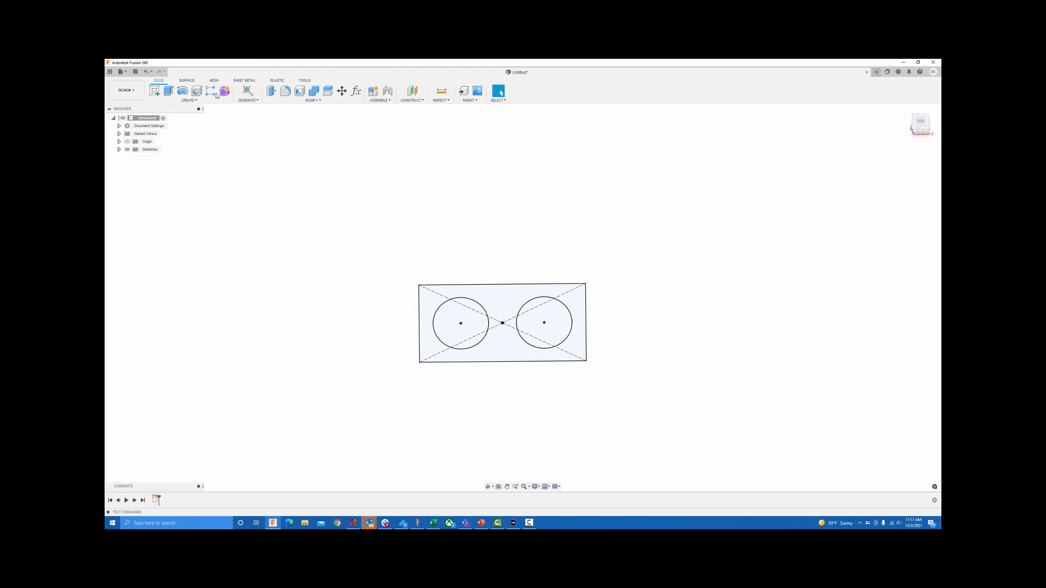
Extrude the rectangle together with both circles downward as one solid new body.
click(168, 91)
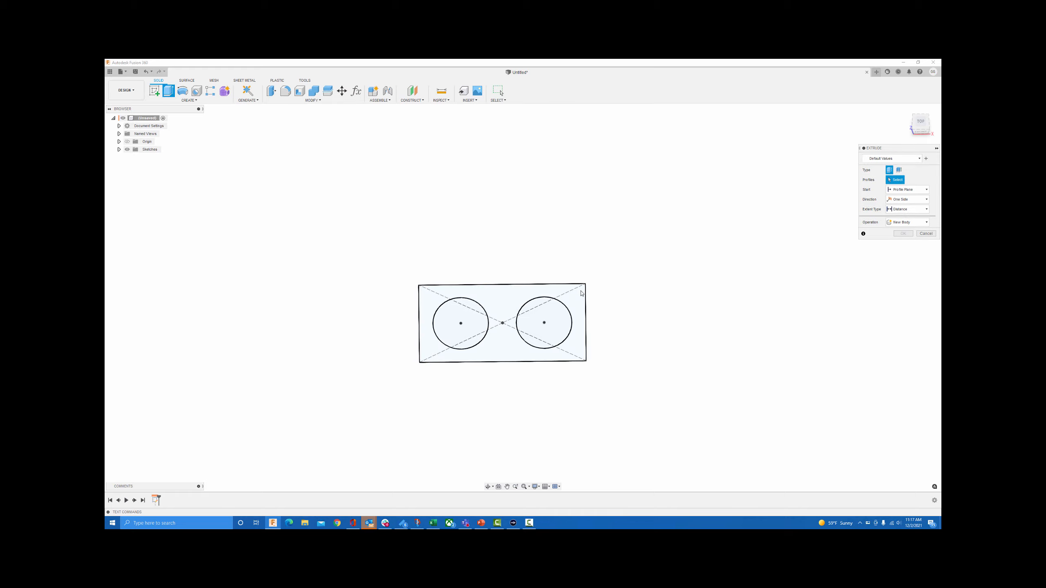
click(556, 293)
click(554, 339)
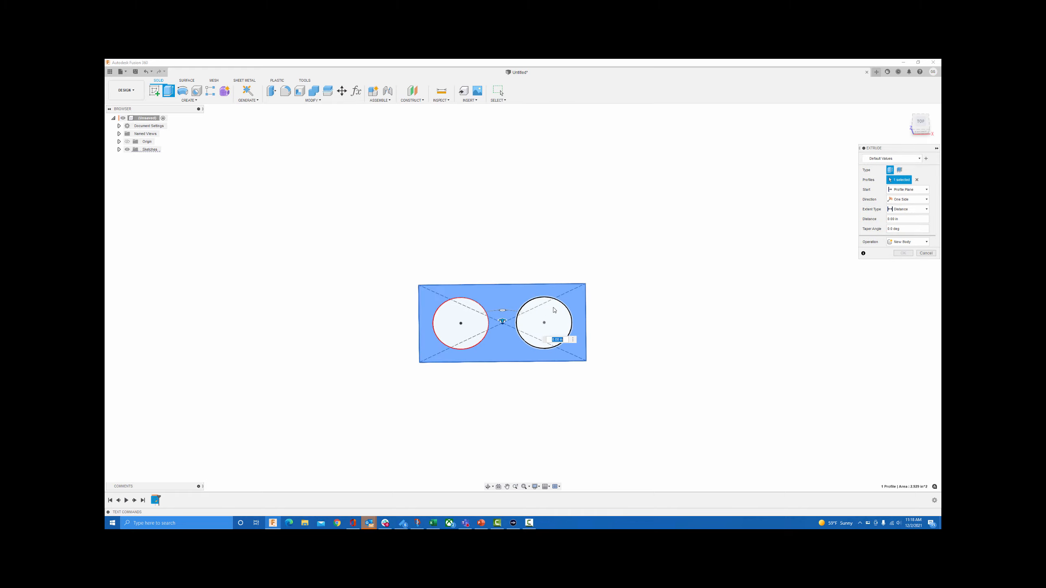
click(485, 312)
shift+middle_drag(653, 297, 605, 287)
drag(466, 303, 469, 325)
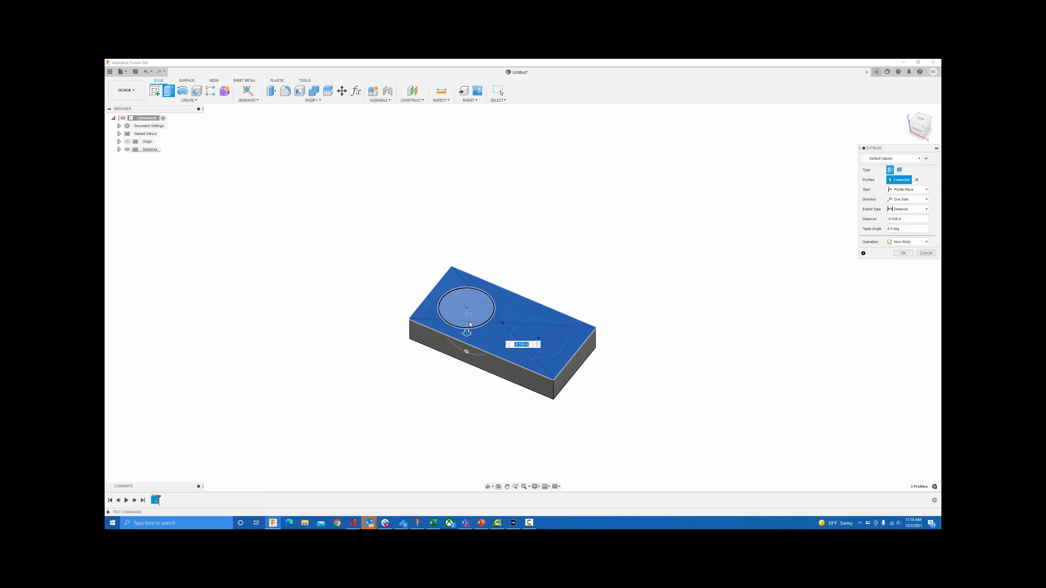
text(-2)
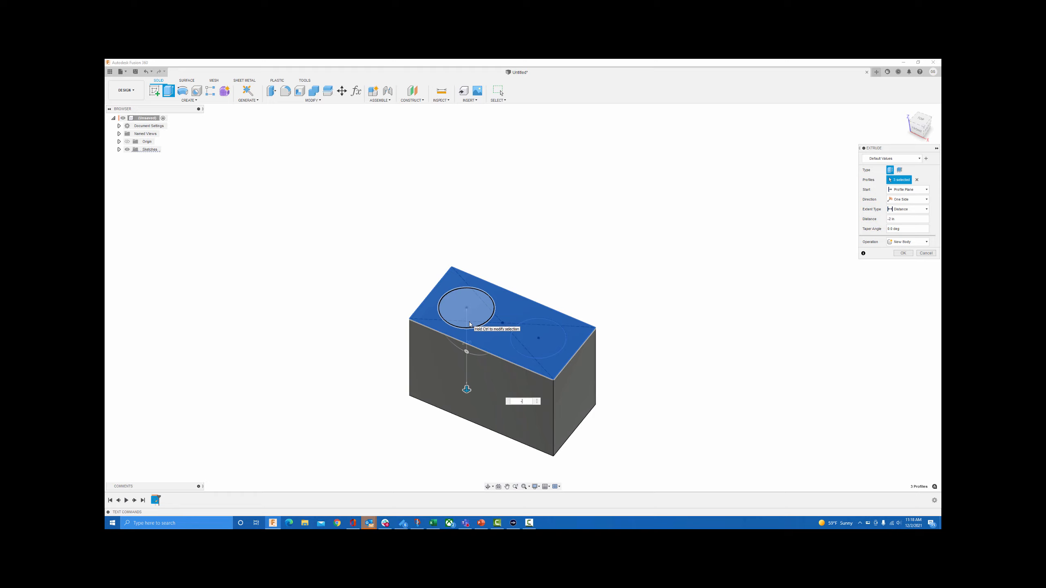
key(Return)
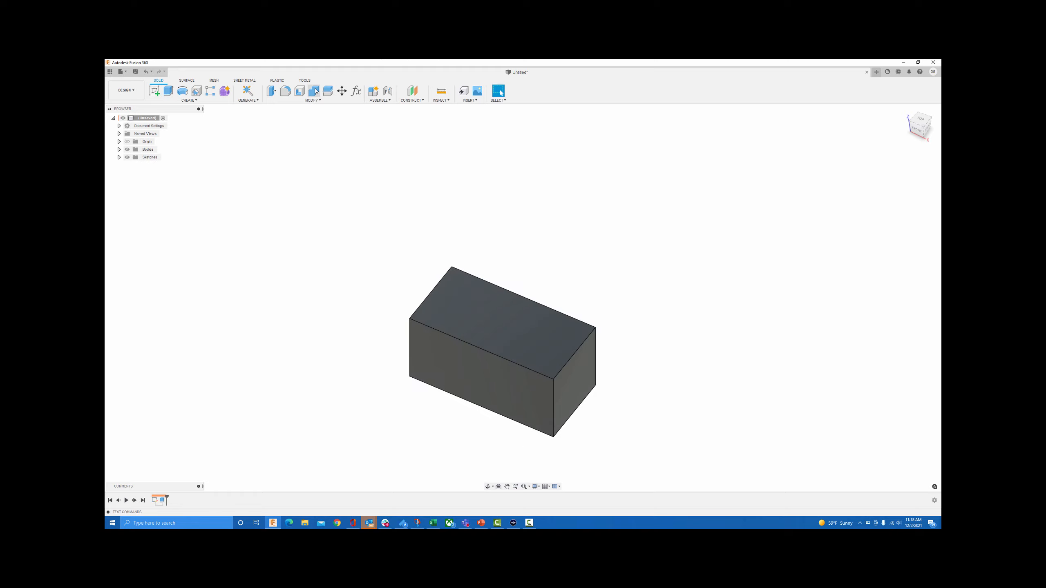
Show the rectangle and circles sketch again on the extruded block.
click(119, 157)
click(134, 165)
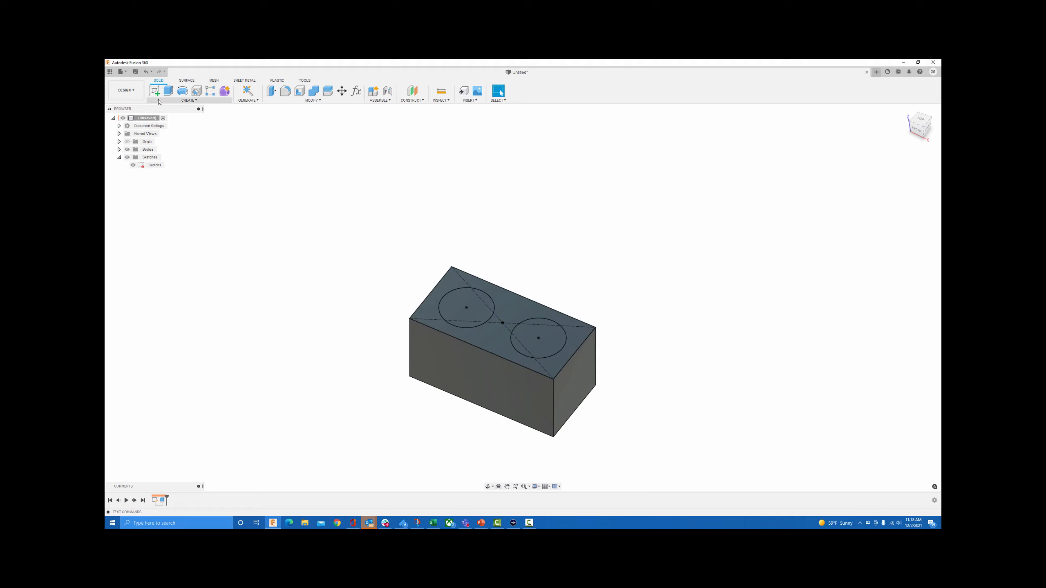
Try to extrude the block's top face about 2.1 in upward with the sketches hidden, and cancel the operation.
click(168, 91)
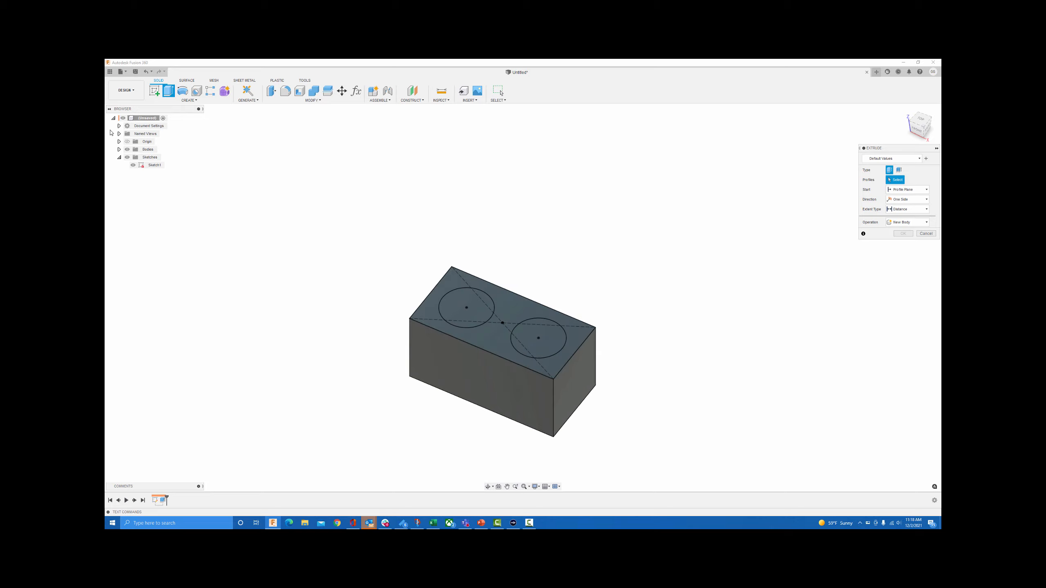
click(127, 149)
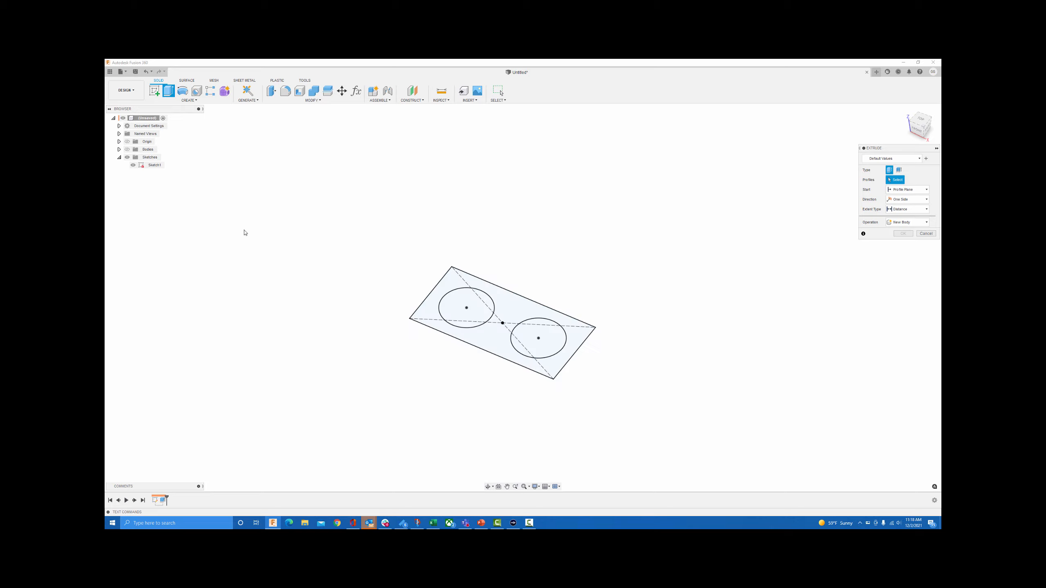
click(127, 149)
click(127, 157)
click(514, 314)
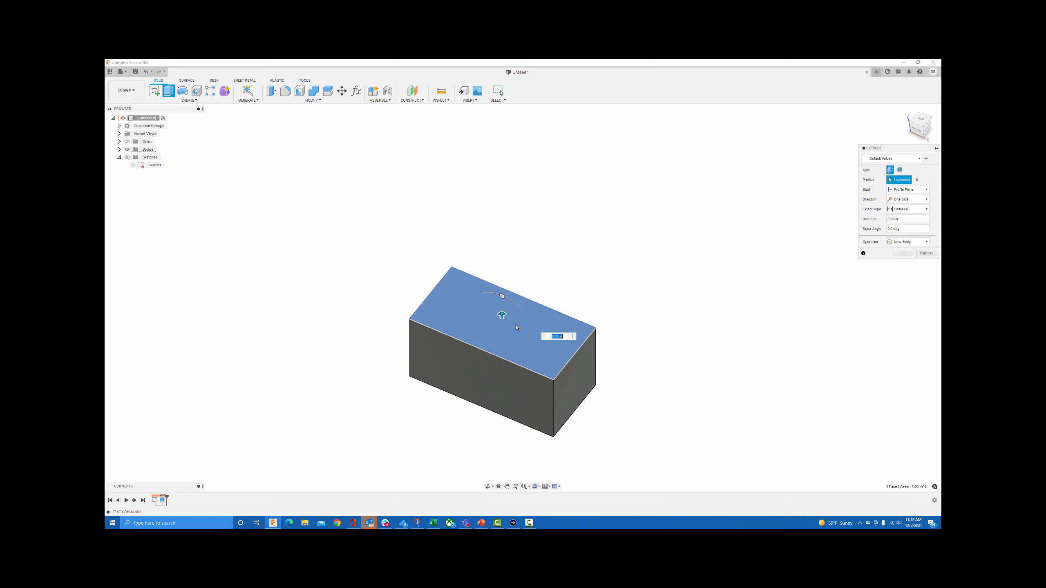
drag(498, 310, 482, 225)
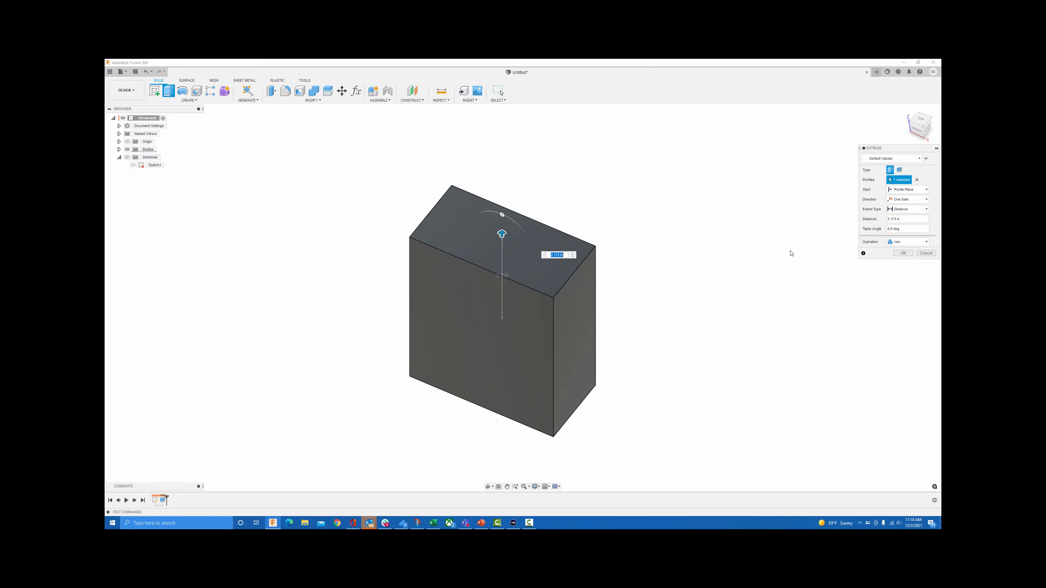
click(925, 253)
Compare the block with its sketch by switching the visibility of the bodies and the sketches off and on.
click(127, 150)
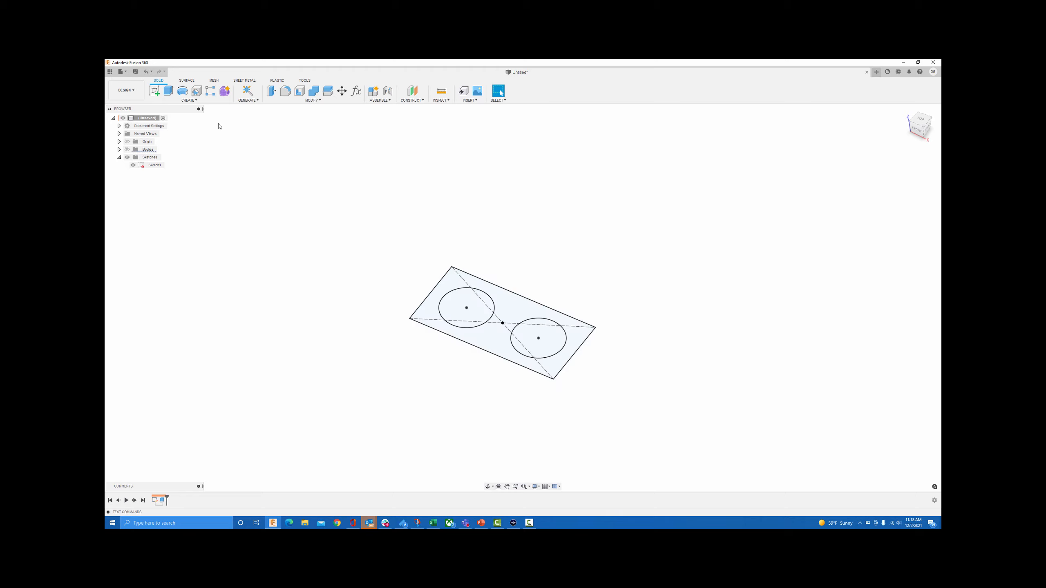
click(169, 90)
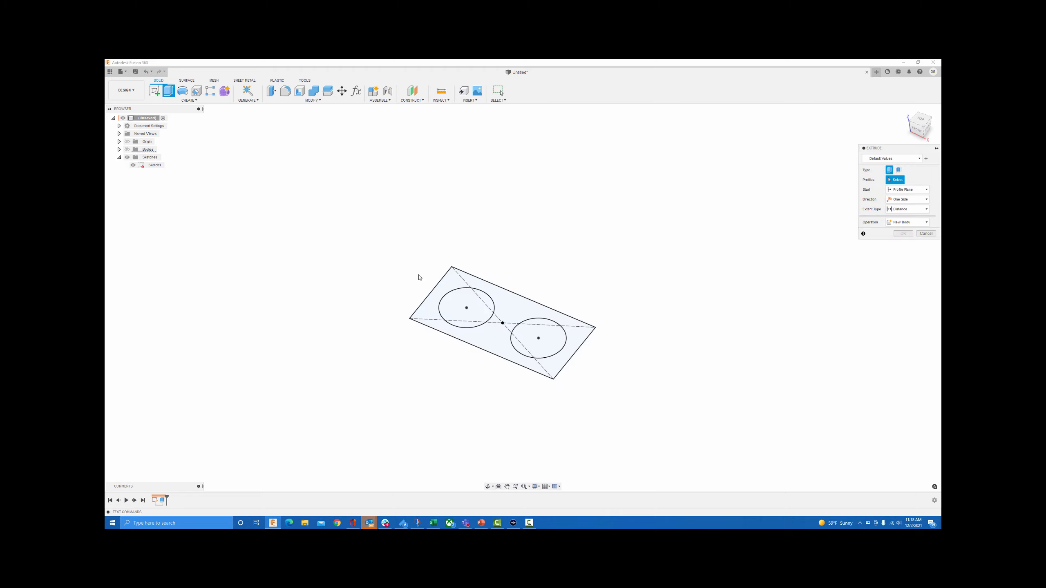
click(126, 150)
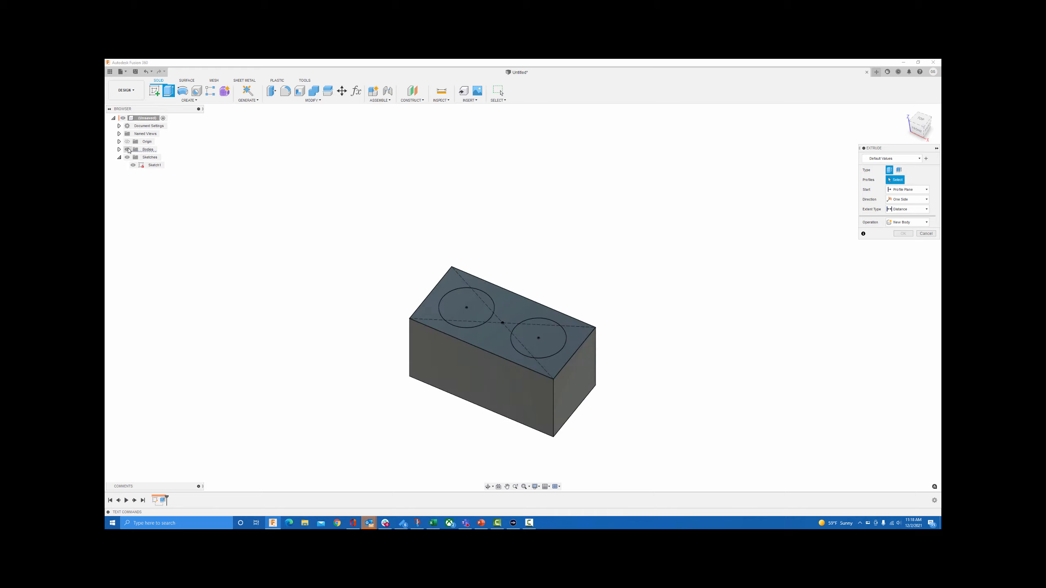
click(127, 149)
click(127, 158)
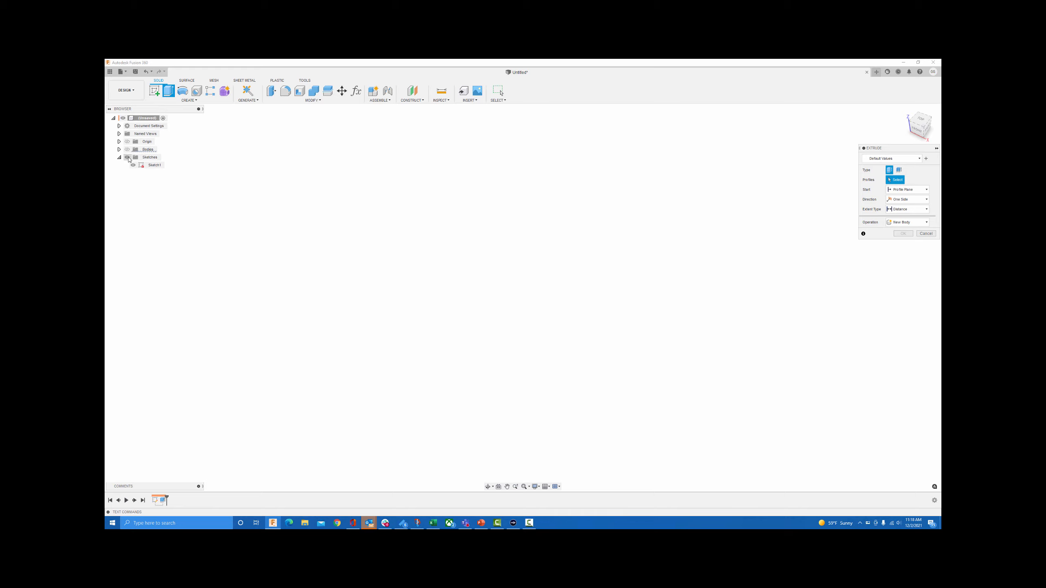
click(127, 158)
click(125, 150)
click(119, 150)
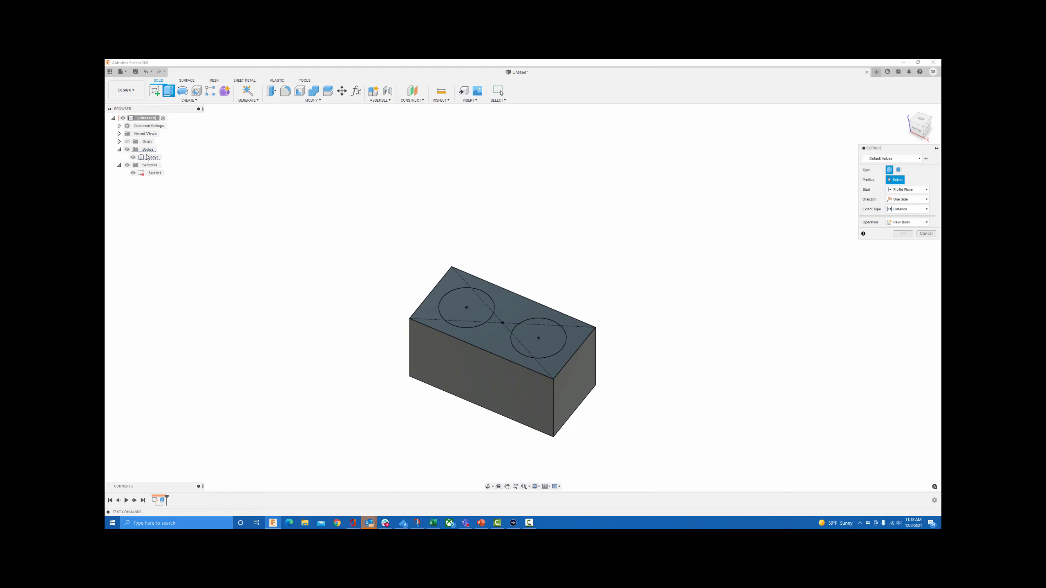
click(127, 165)
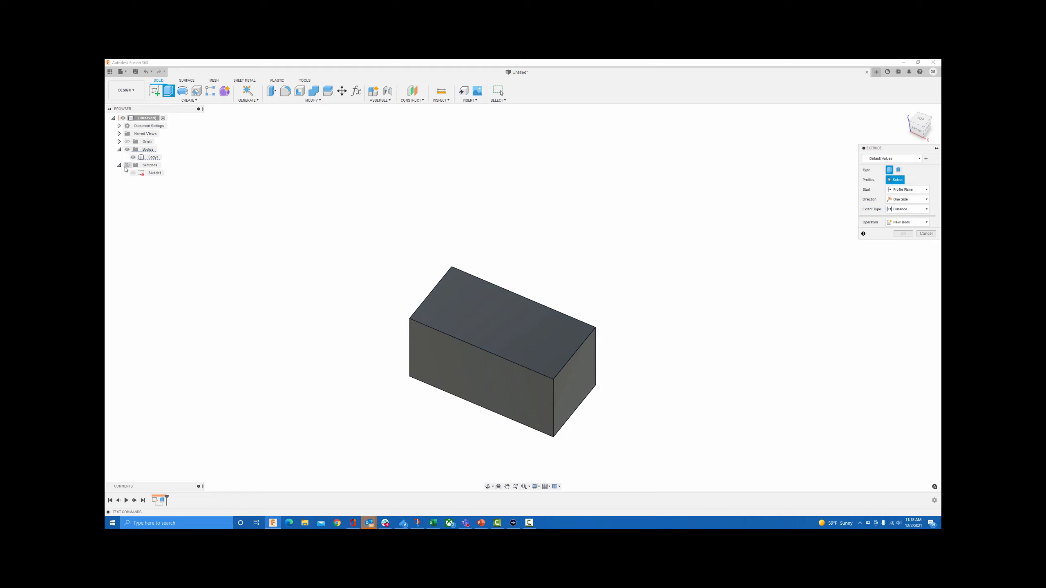
click(127, 165)
click(133, 173)
click(133, 173)
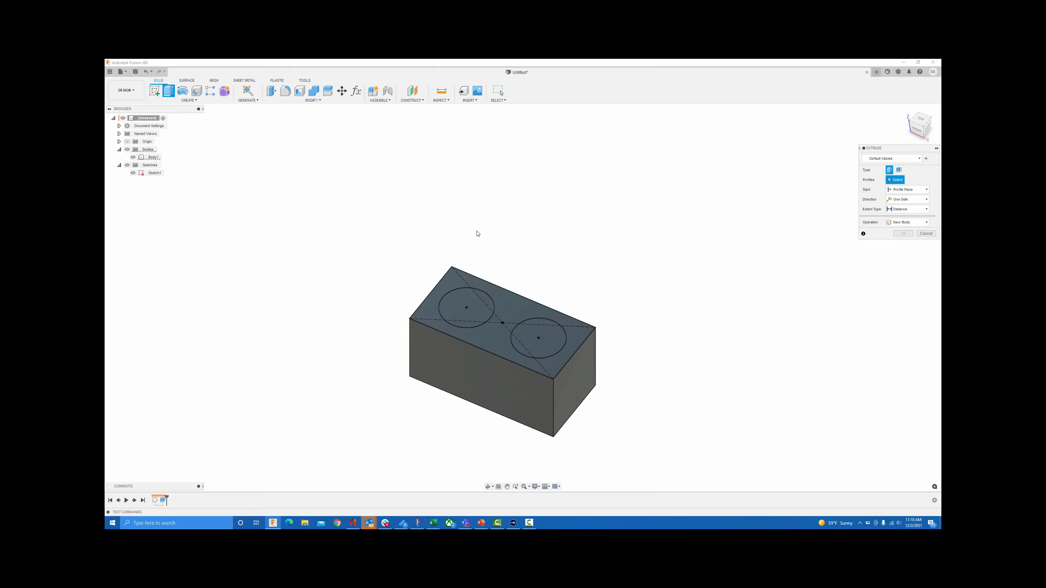
Try to extrude the profile around the circles about 0.3 in upward as a new body instead of a join, and cancel.
click(518, 310)
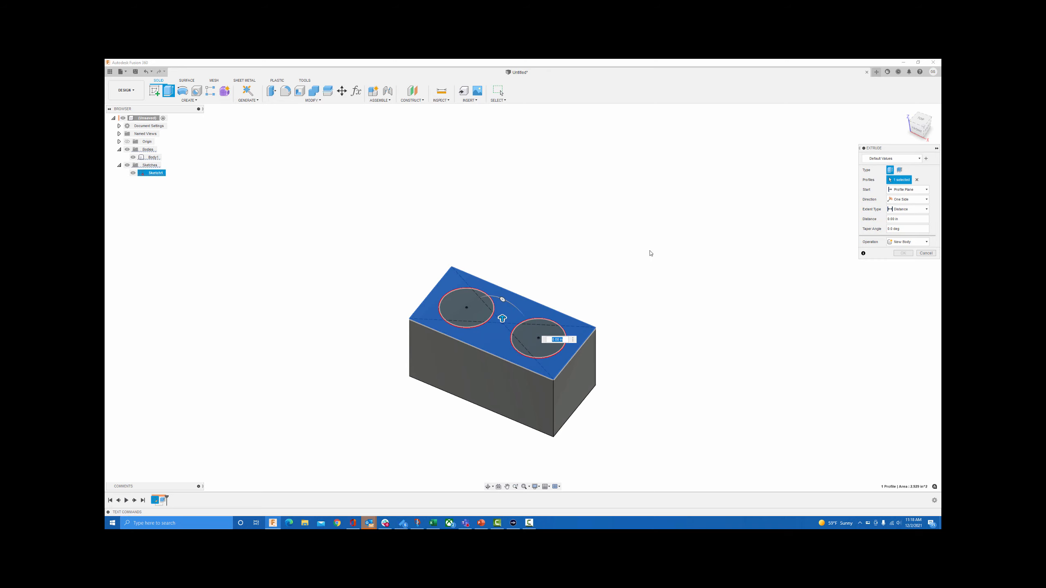
drag(502, 319, 505, 307)
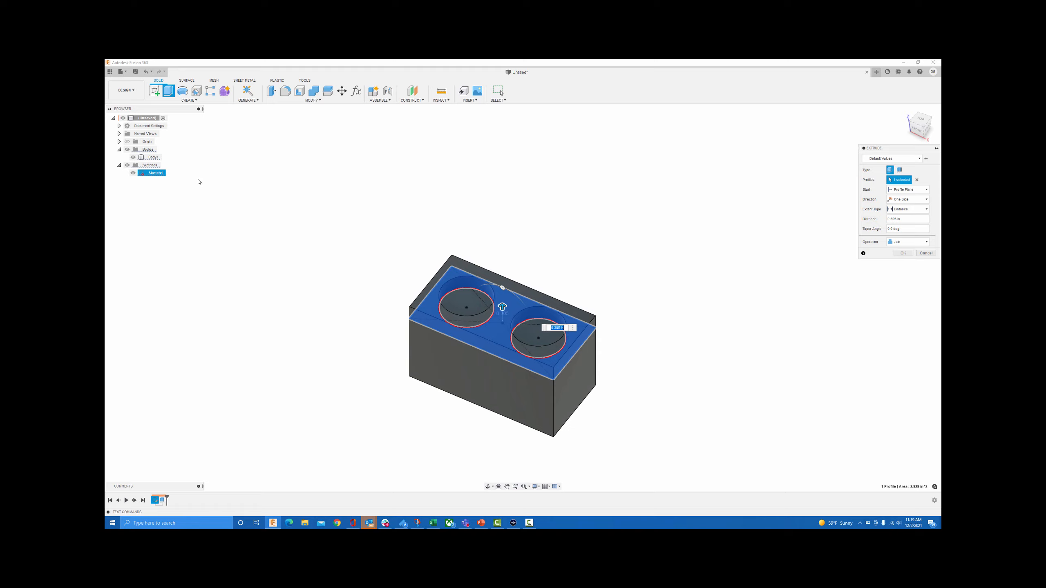
click(921, 243)
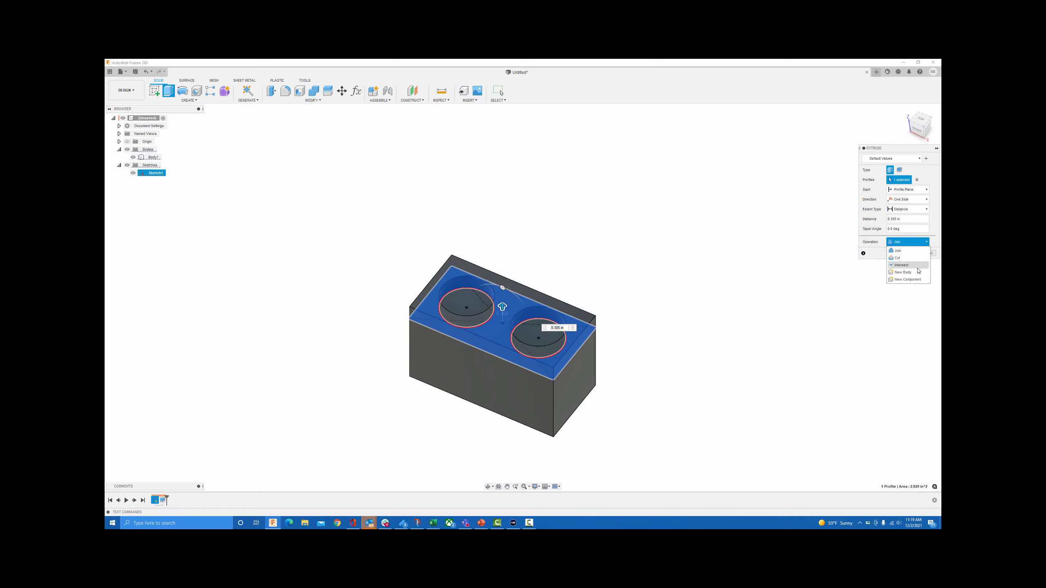
click(918, 273)
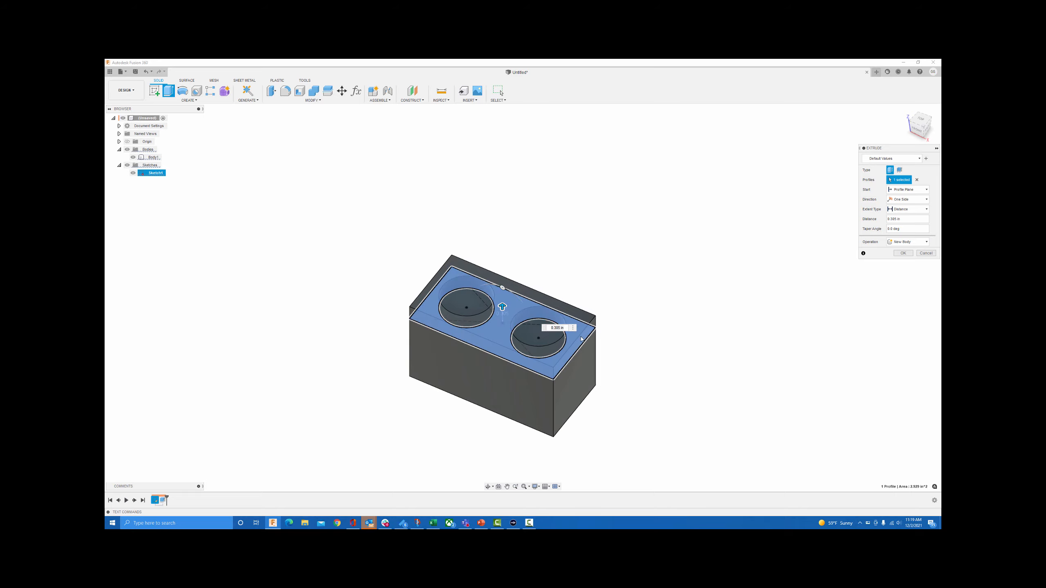
click(924, 252)
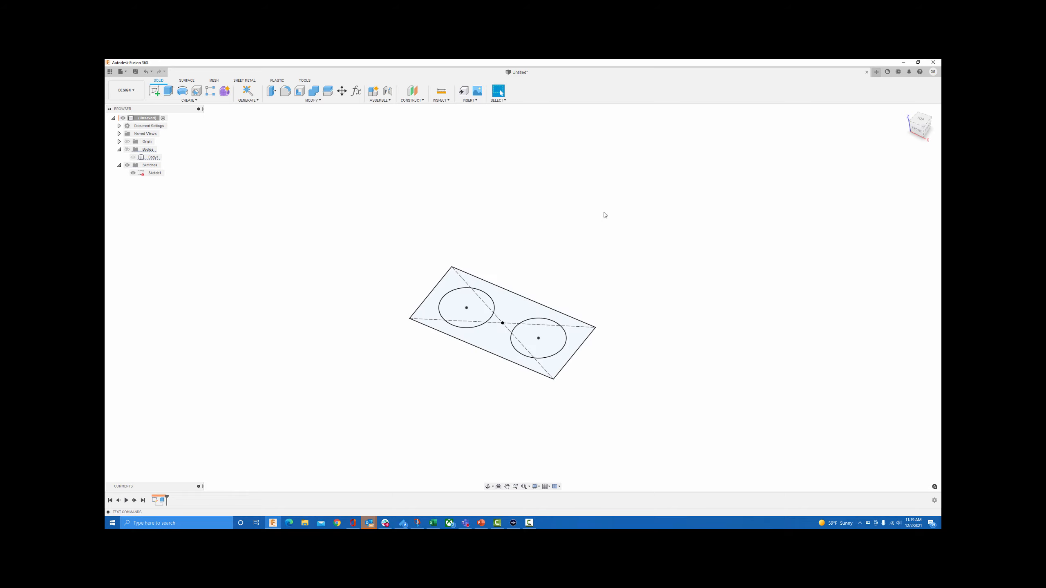
Undo the block's extrusion and the visibility changes to return to the finished sketch.
key(ctrl+z)
key(ctrl+z)
key(ctrl+z)
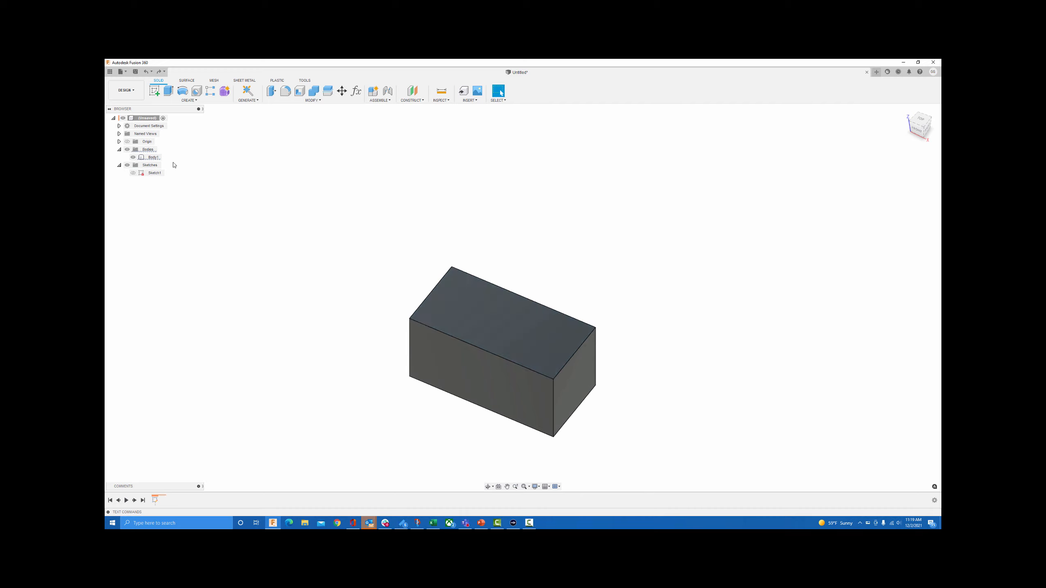
Extrude the rectangle and both circle profiles by -1.5 in as a new component.
click(169, 91)
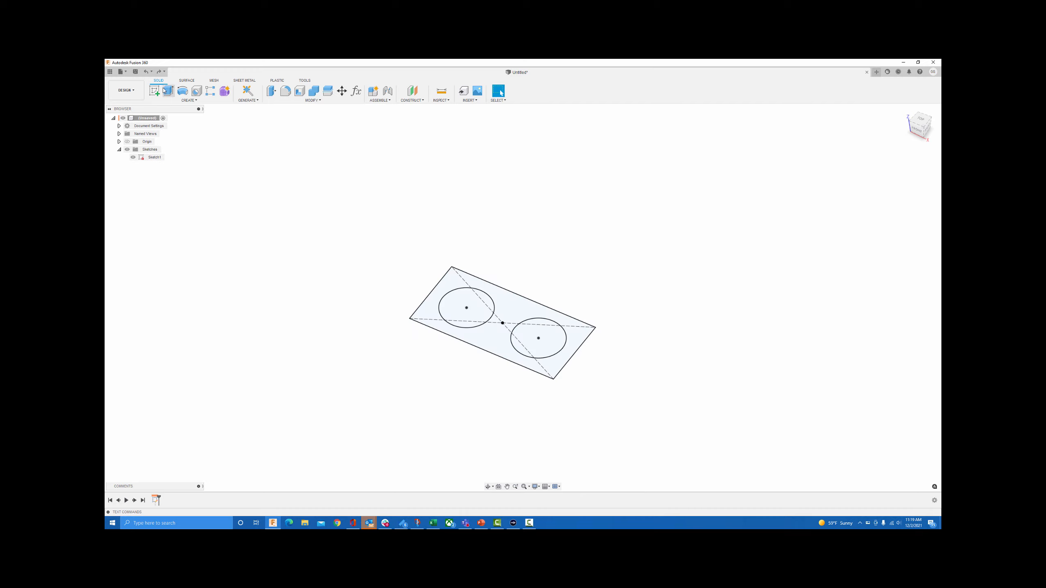
click(457, 297)
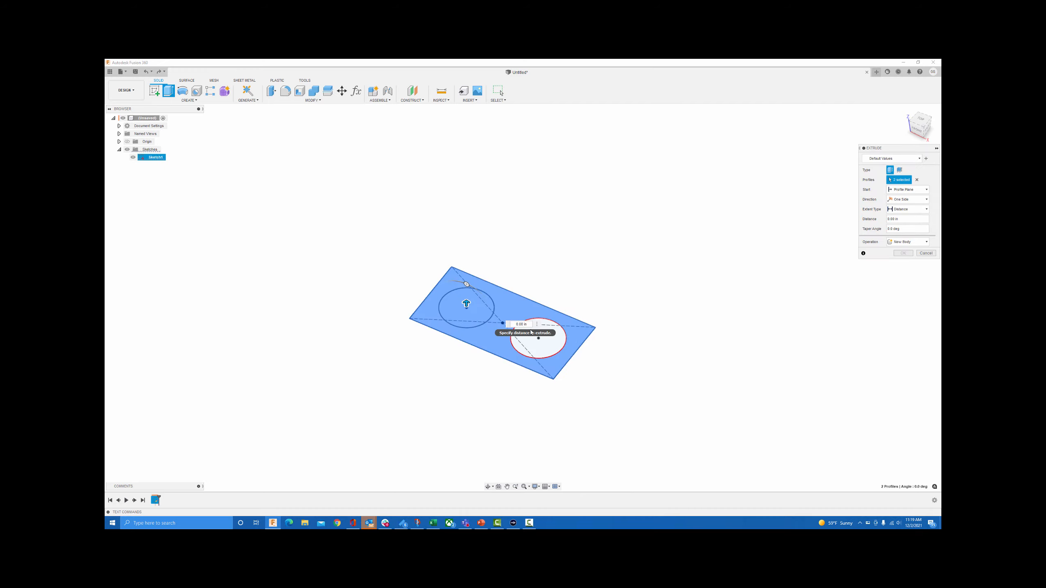
click(559, 338)
click(506, 324)
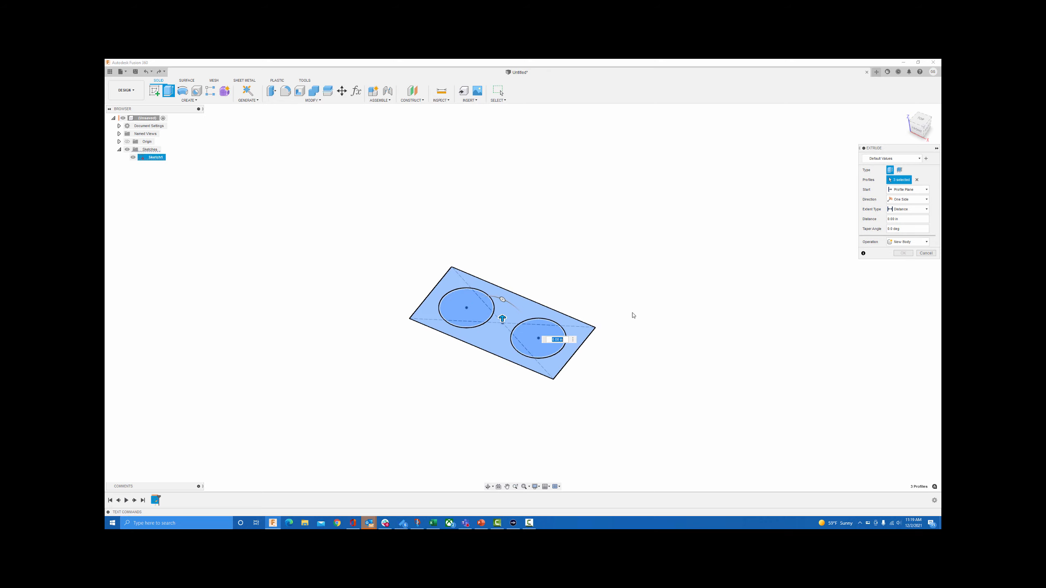
drag(502, 319, 503, 343)
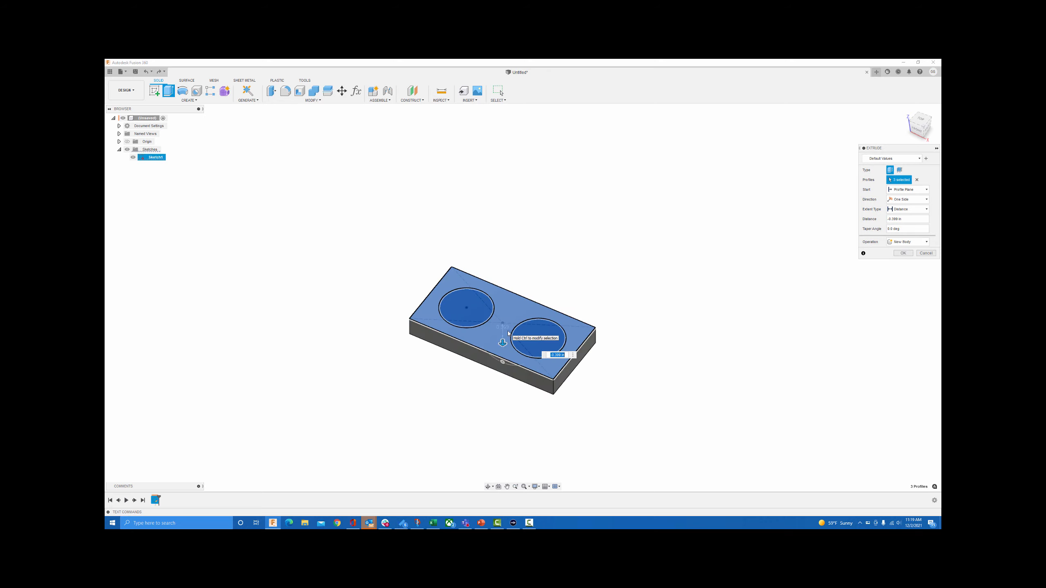
key(Return)
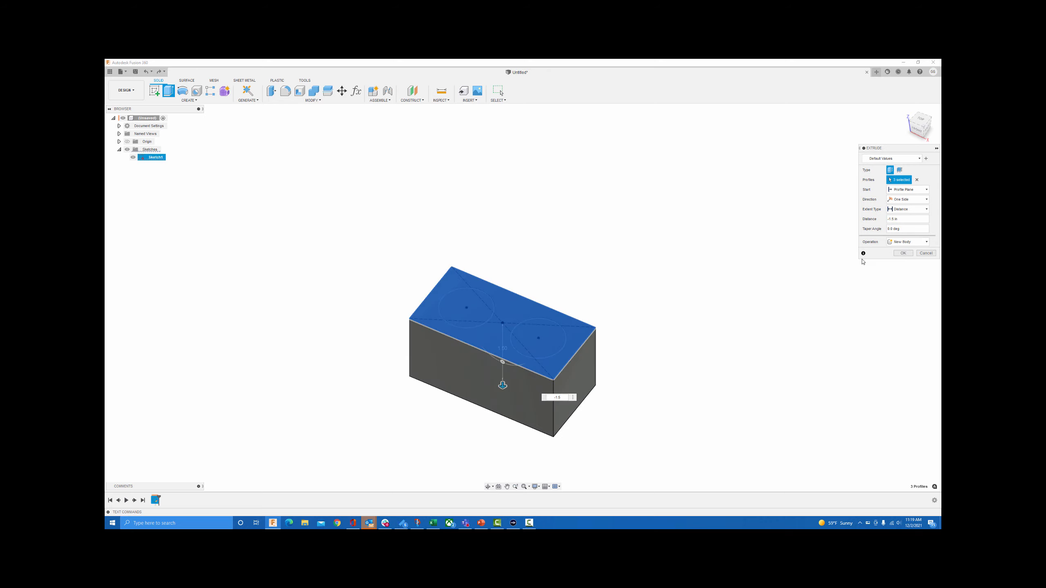
click(908, 241)
click(906, 282)
click(902, 254)
Rename the new block component to Back.
double_click(156, 165)
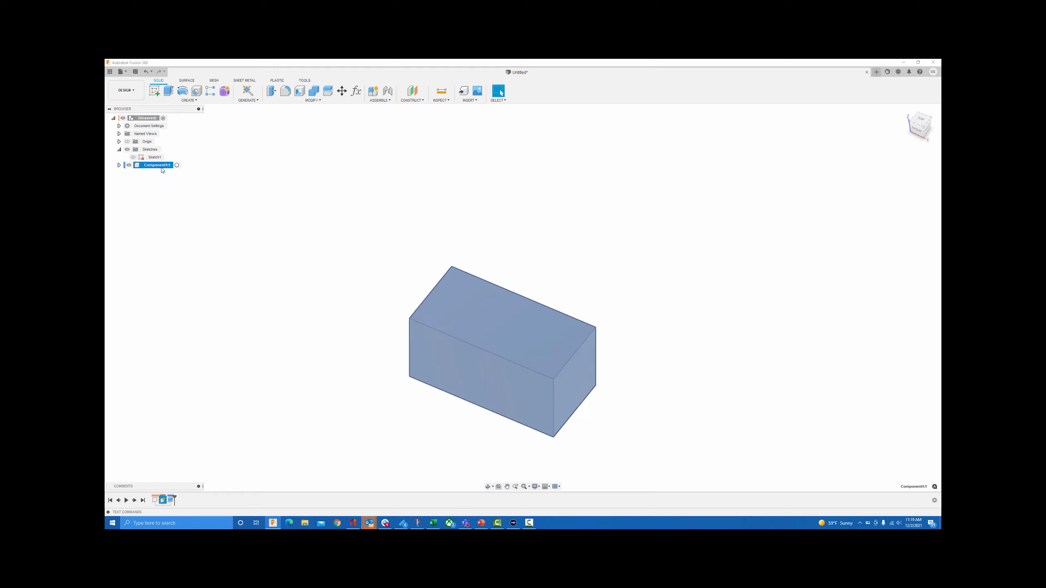
text(Back)
key(Return)
Extrude the rectangle profile around the two circles upward into a thin plate as a new component.
click(170, 92)
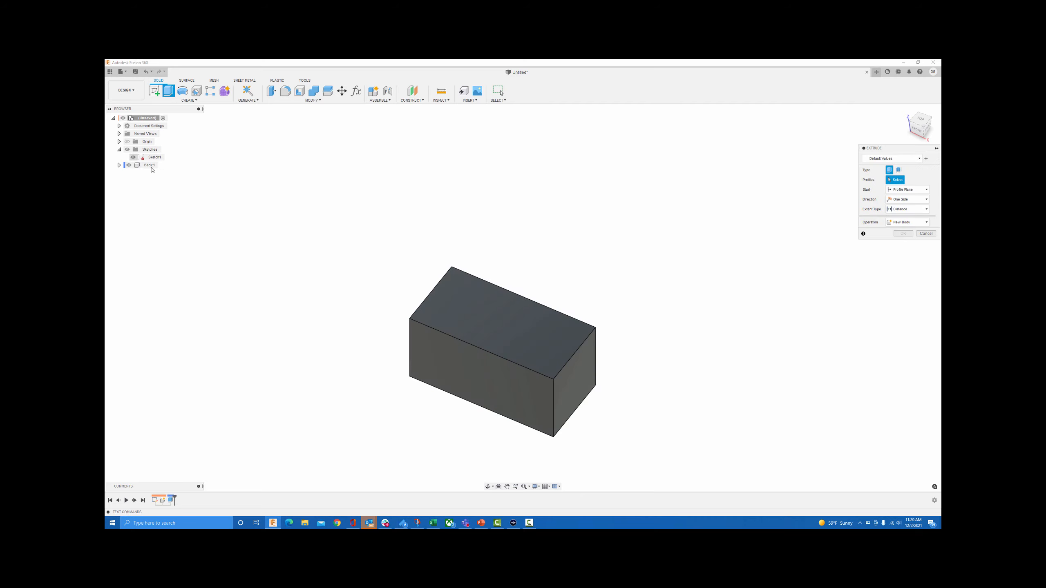
click(536, 315)
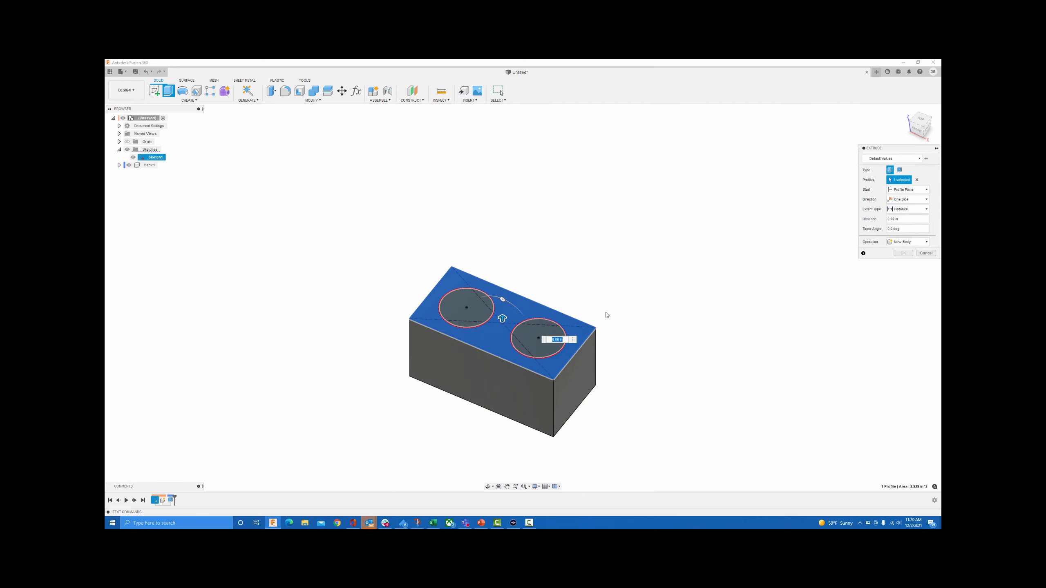
click(926, 241)
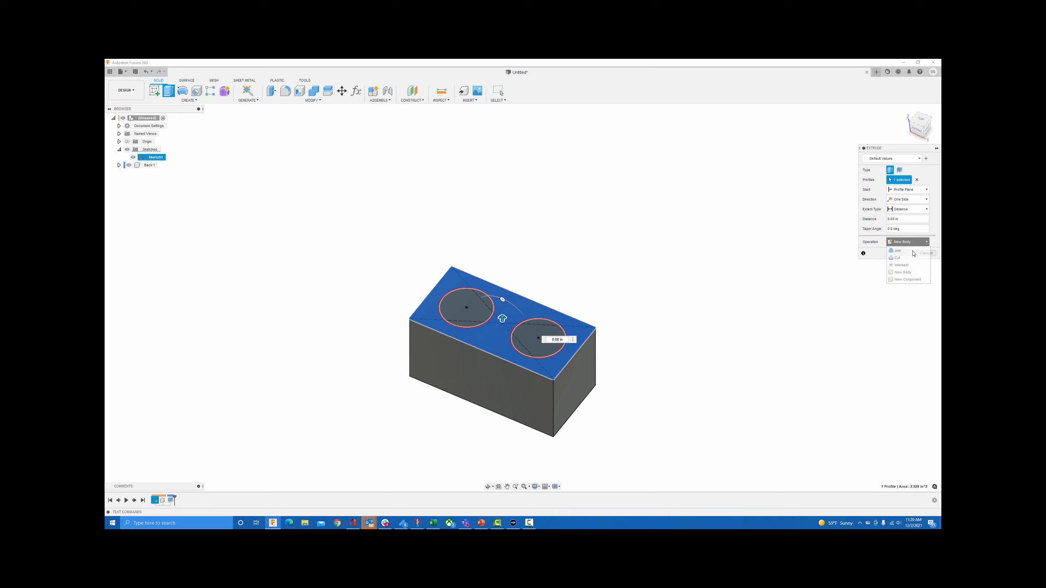
click(906, 282)
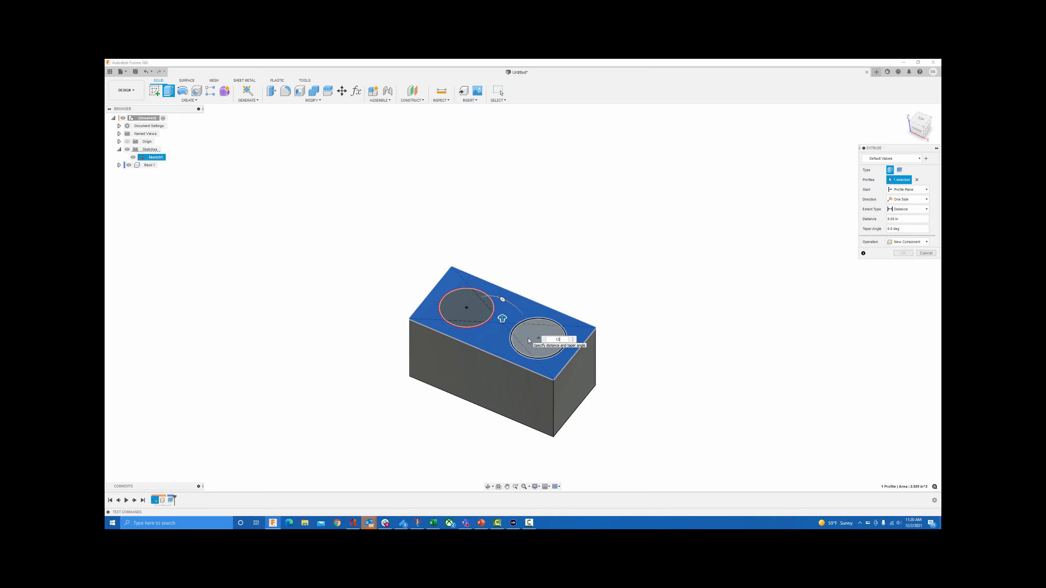
key(Return)
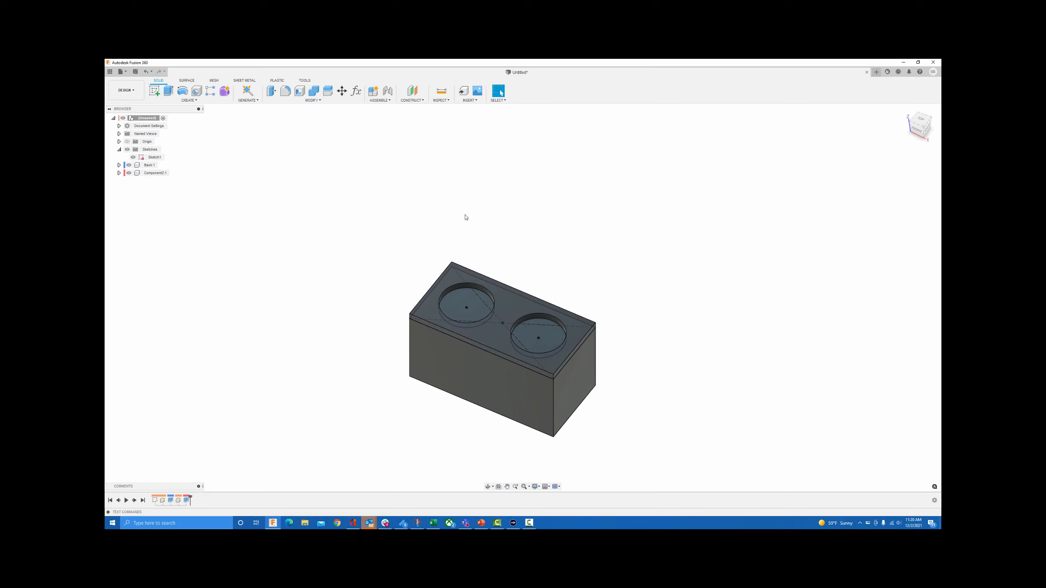
Rename the new plate component to Cover Plate.
shift+middle_drag(466, 217, 276, 211)
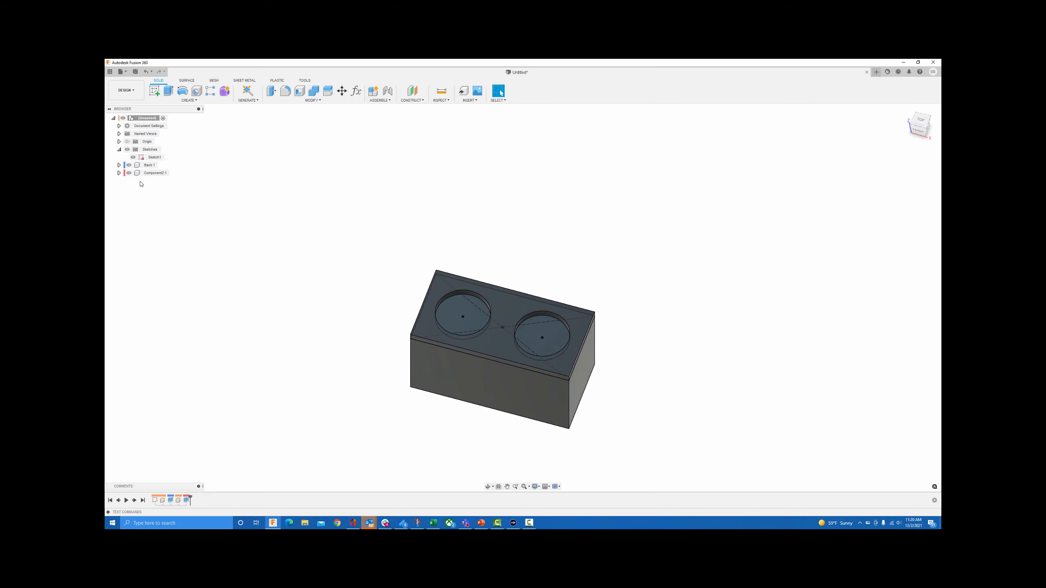
double_click(156, 173)
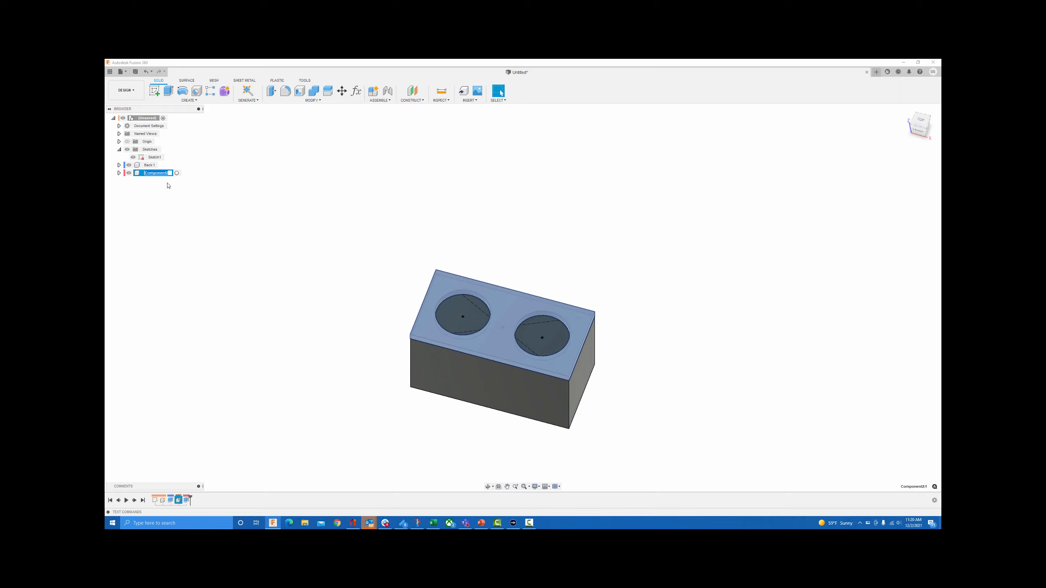
text(Cover Plate)
key(Return)
click(179, 203)
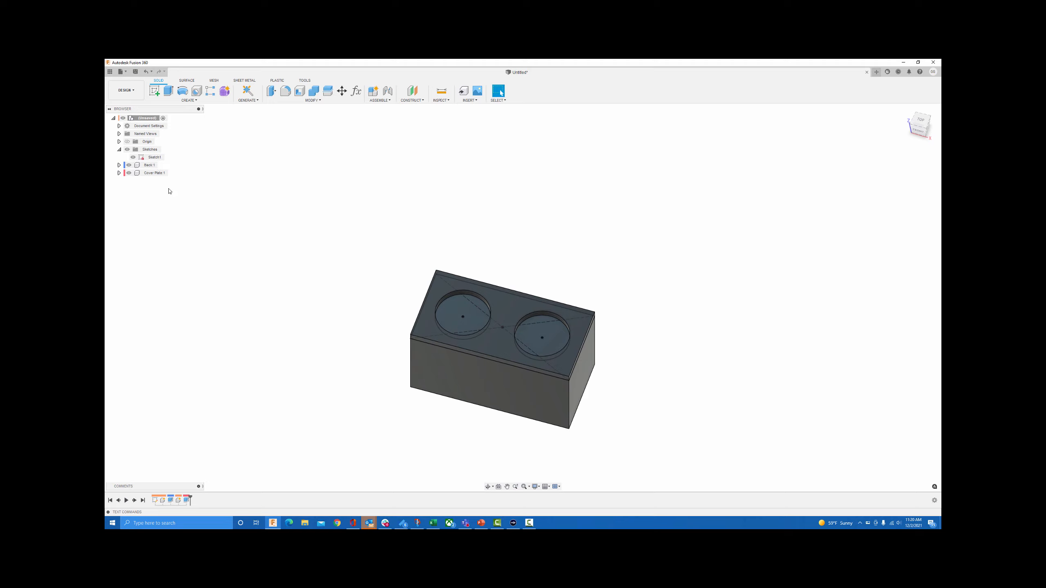
Hide the cover plate and the sketch, and shell the Back block through its top face with 0.125 in inside thickness.
click(128, 173)
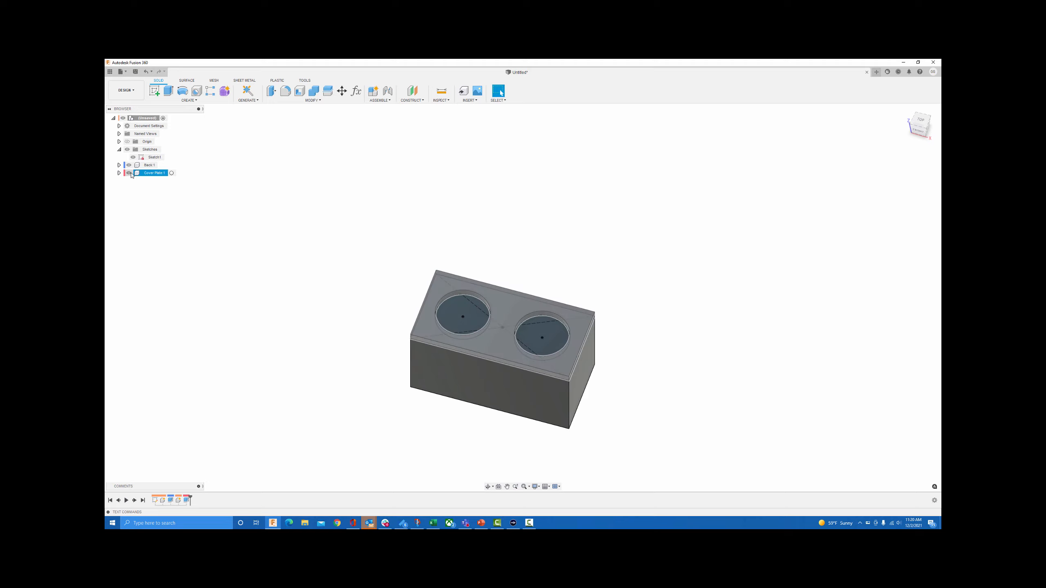
click(132, 157)
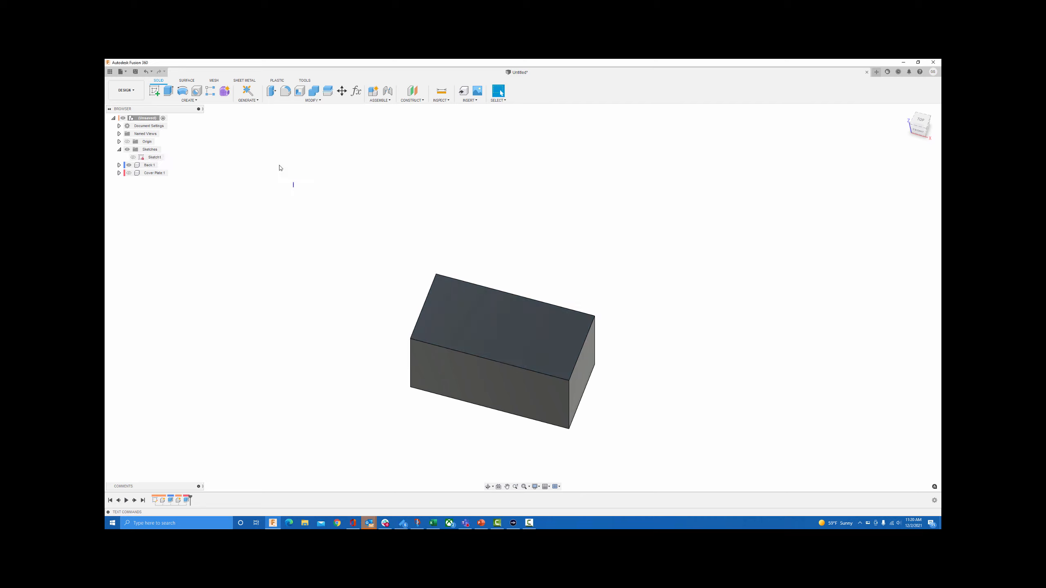
click(299, 91)
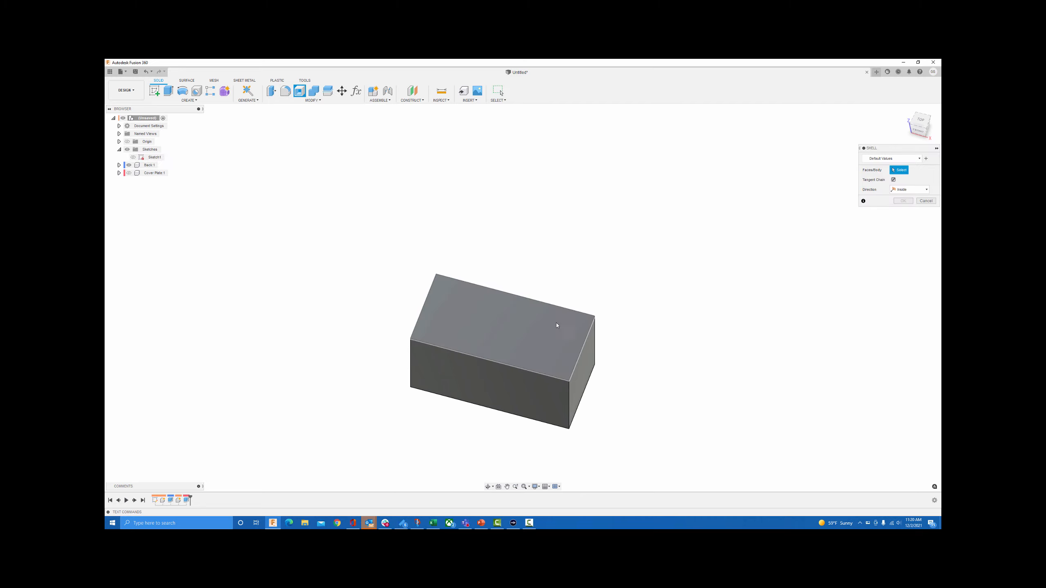
click(587, 321)
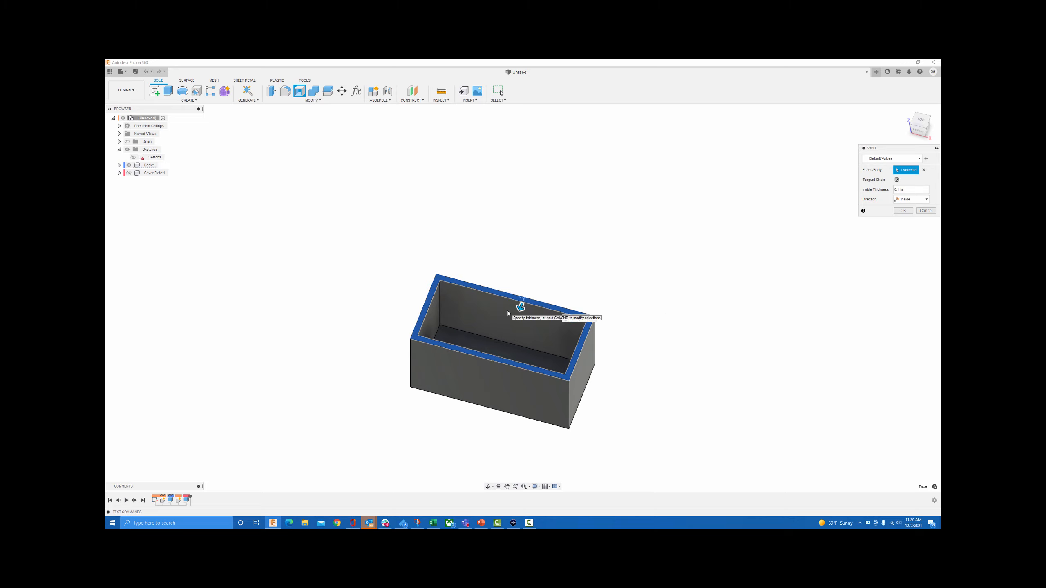
text(.125)
click(908, 212)
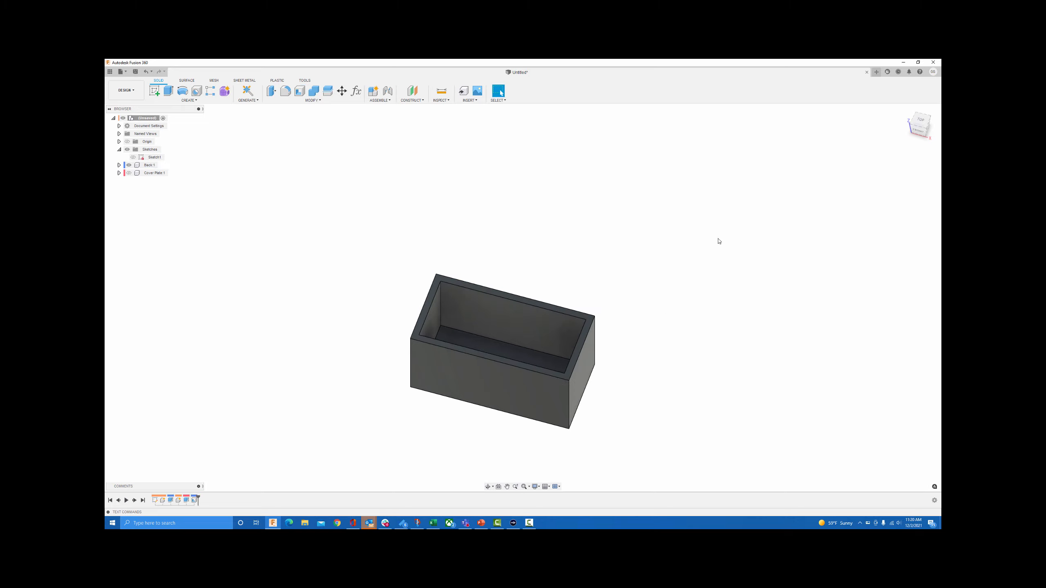
Show the cover plate again, reopen the base sketch and set the rectangle's overall width to 2 in.
click(129, 173)
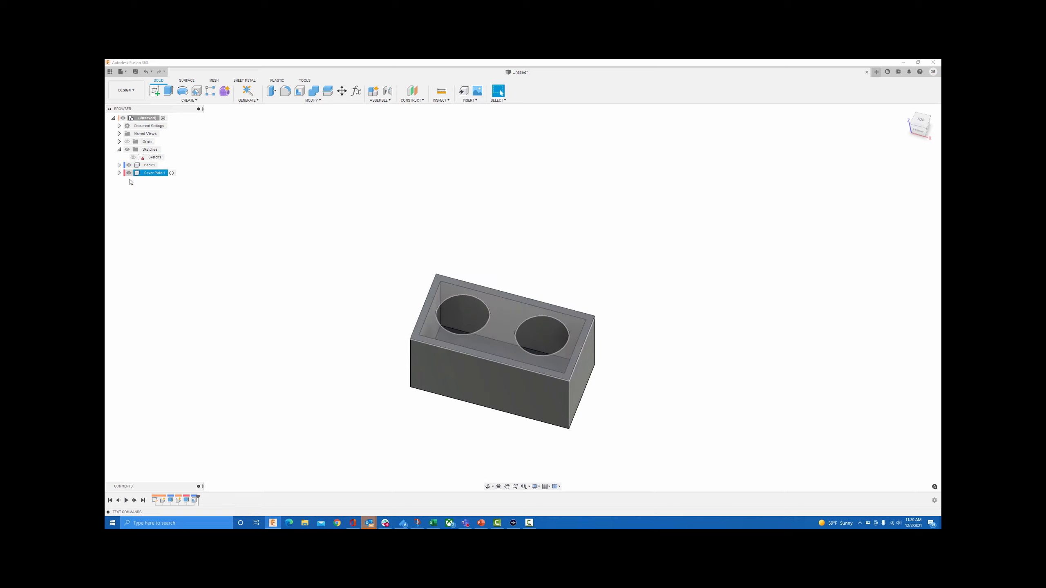
double_click(155, 157)
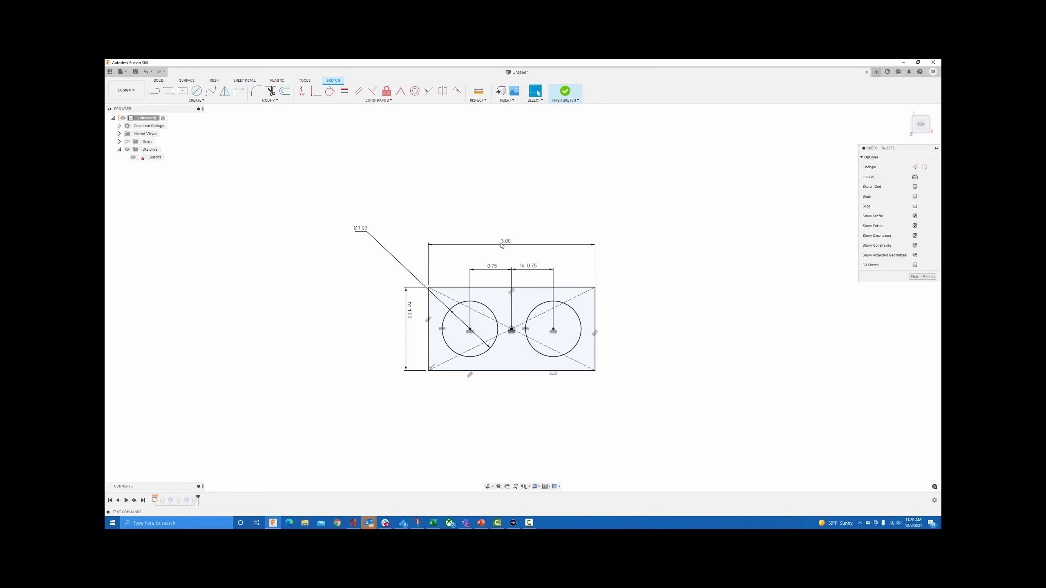
double_click(510, 244)
text(2)
key(Return)
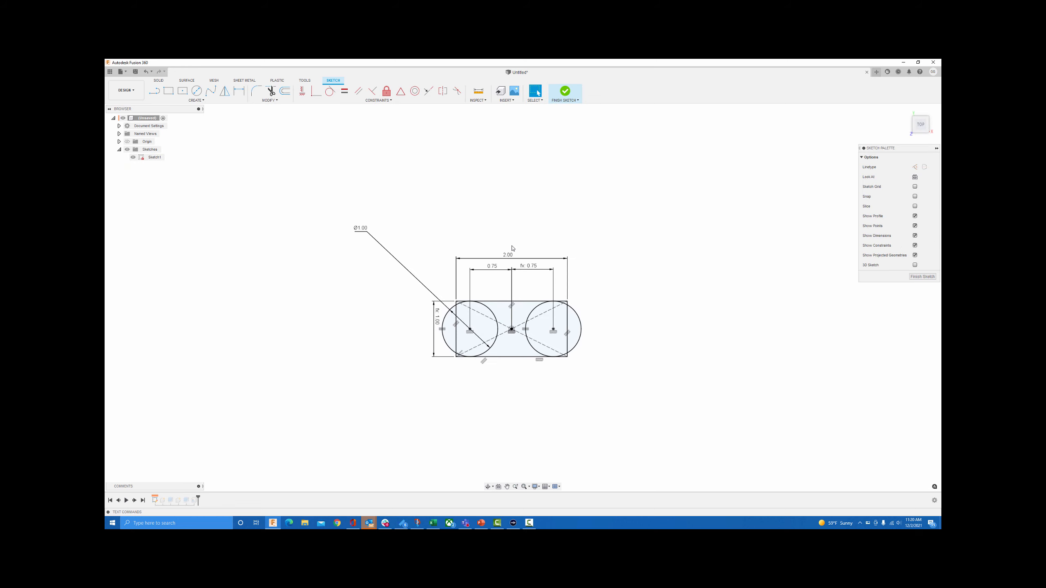
Set the sketch rectangle's overall width to 4 in and finish the sketch.
double_click(510, 255)
text(4)
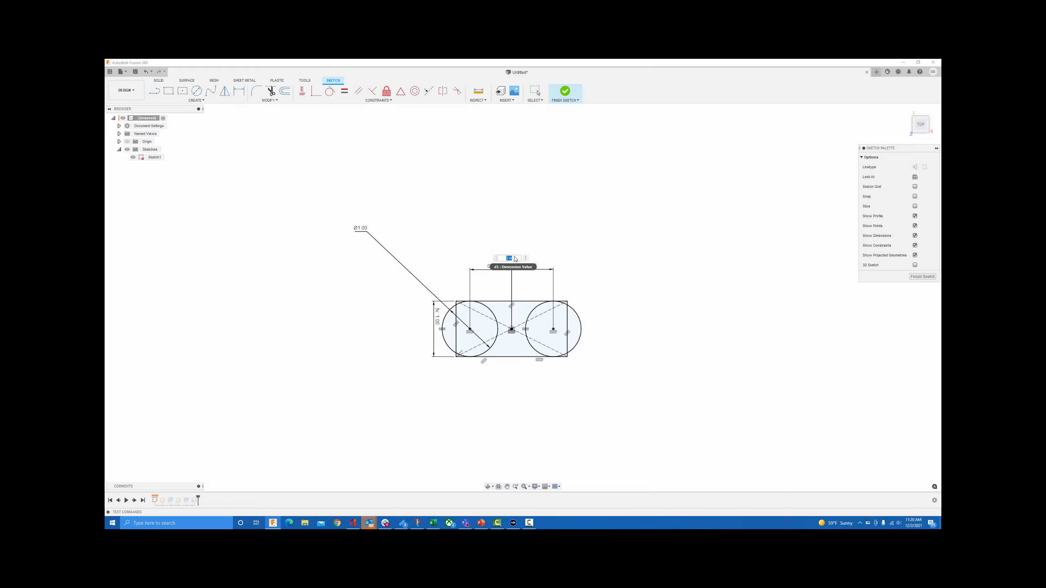
key(Return)
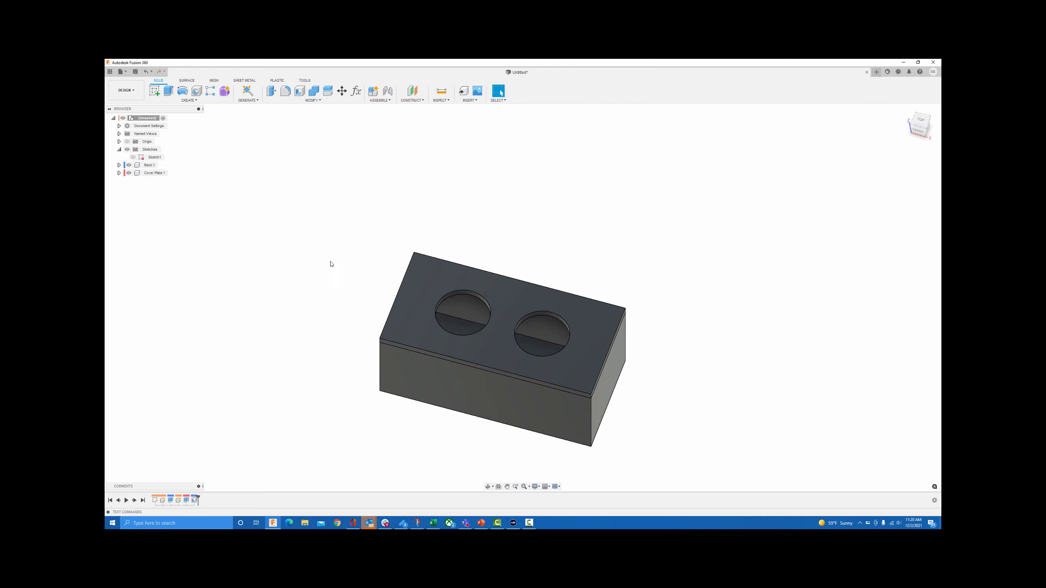
mouse_move(318, 259)
shift+middle_down()
mouse_move(416, 243)
mouse_move(345, 229)
shift+middle_up()
Make the base sketch visible on the model and reopen it for editing.
click(151, 158)
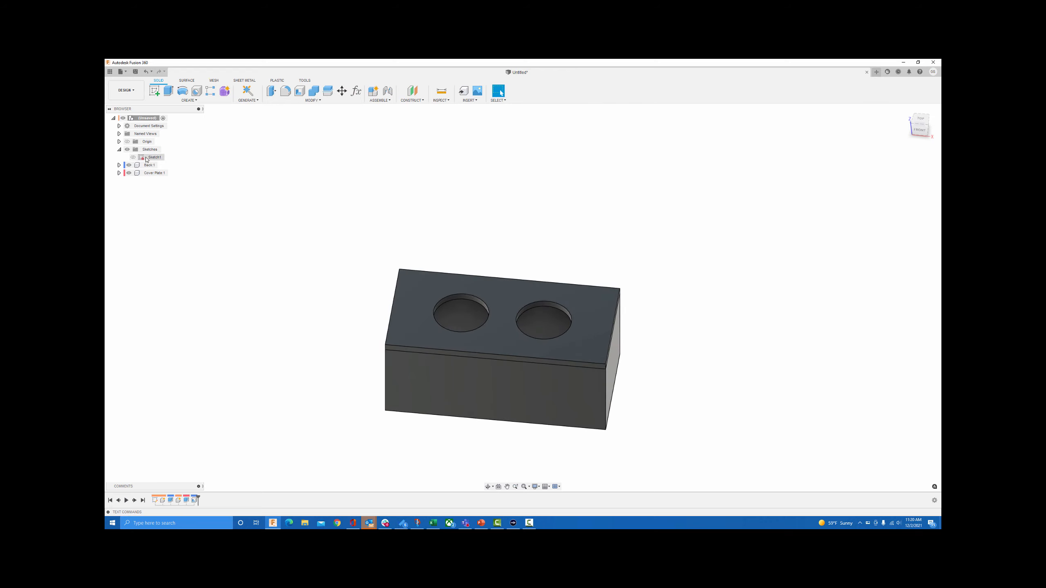
click(134, 157)
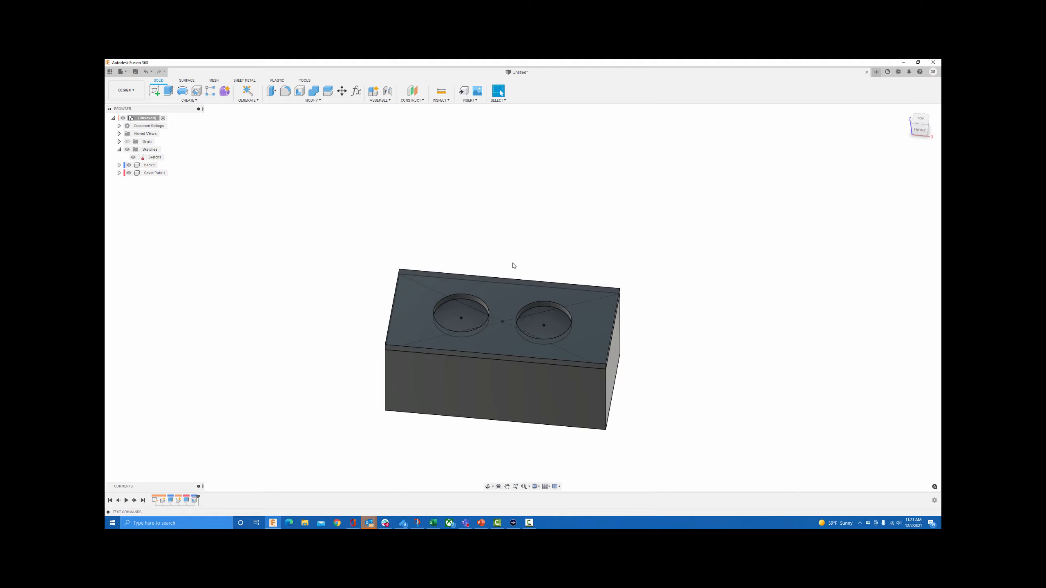
shift+middle_drag(514, 265, 540, 244)
key(Escape)
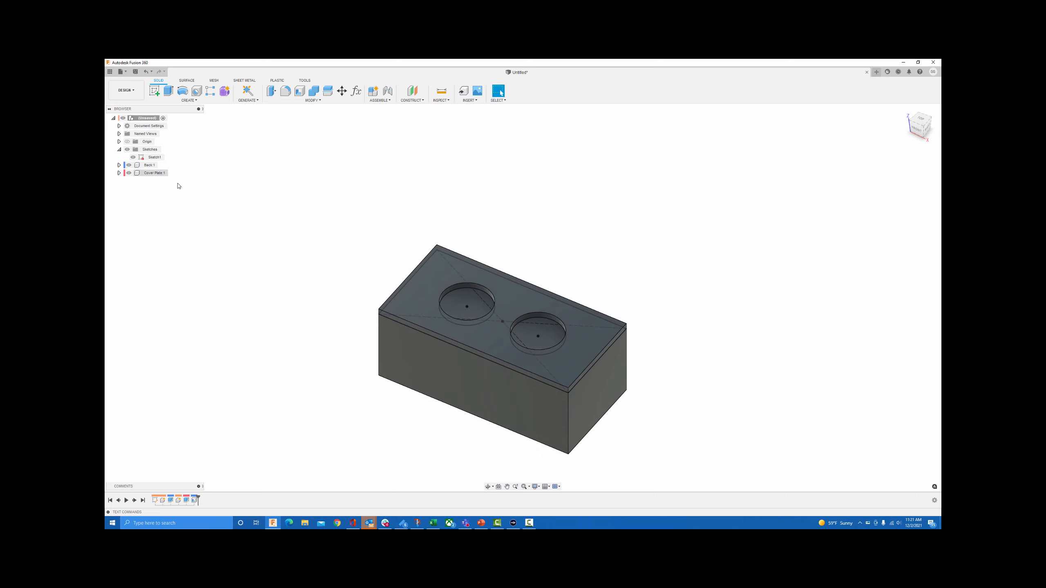
double_click(154, 500)
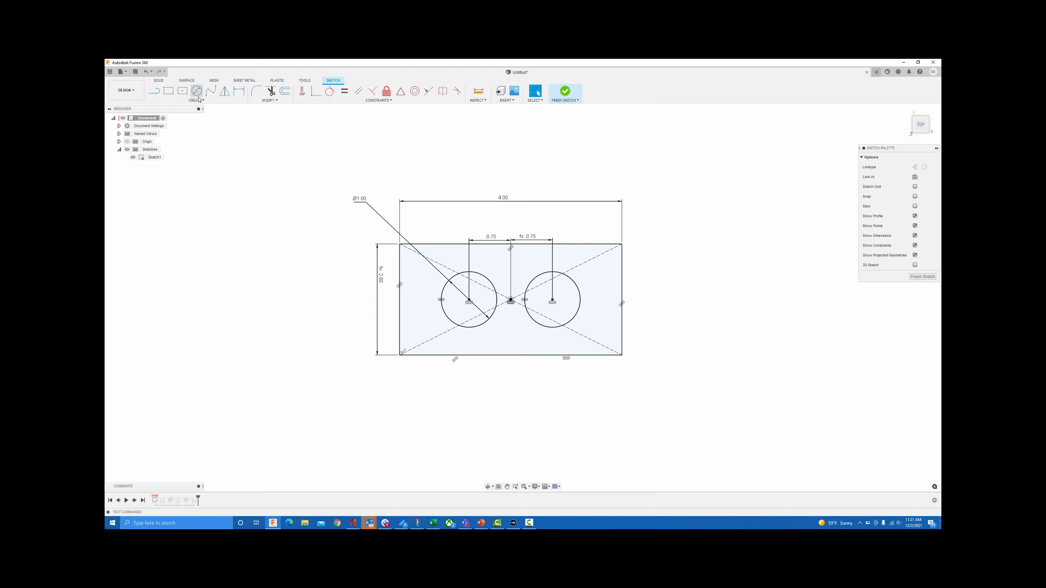
Try to round the four corners of the sketch rectangle with 0.5 in fillets, and cancel the last one.
click(256, 91)
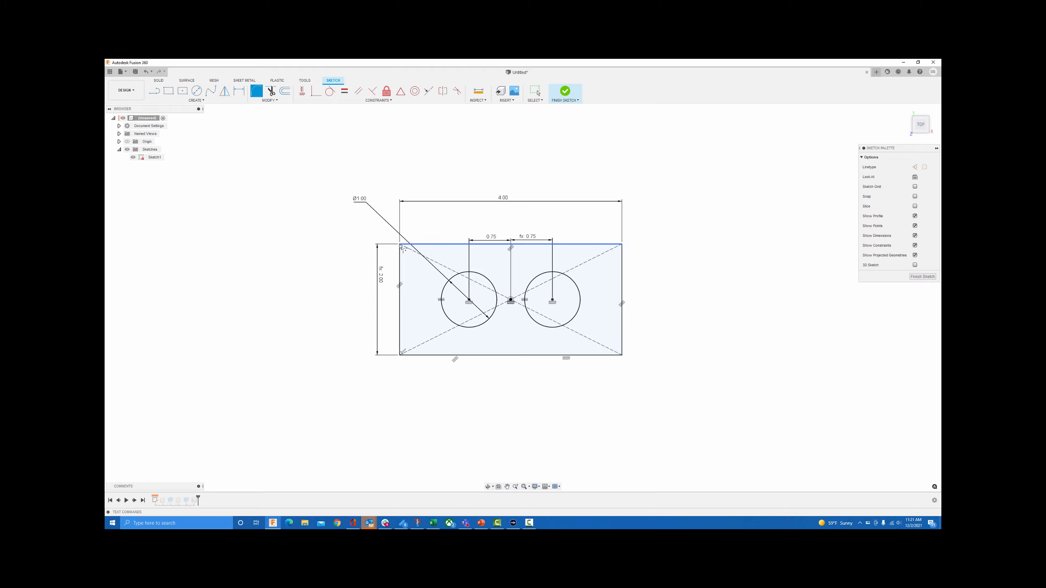
click(418, 246)
click(401, 261)
click(401, 339)
click(428, 355)
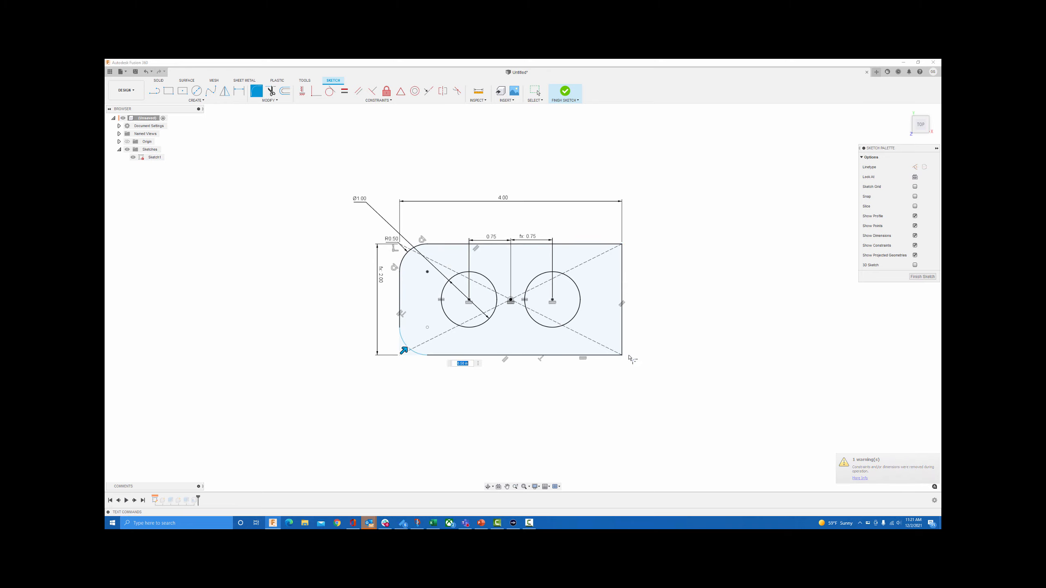
click(611, 355)
click(622, 342)
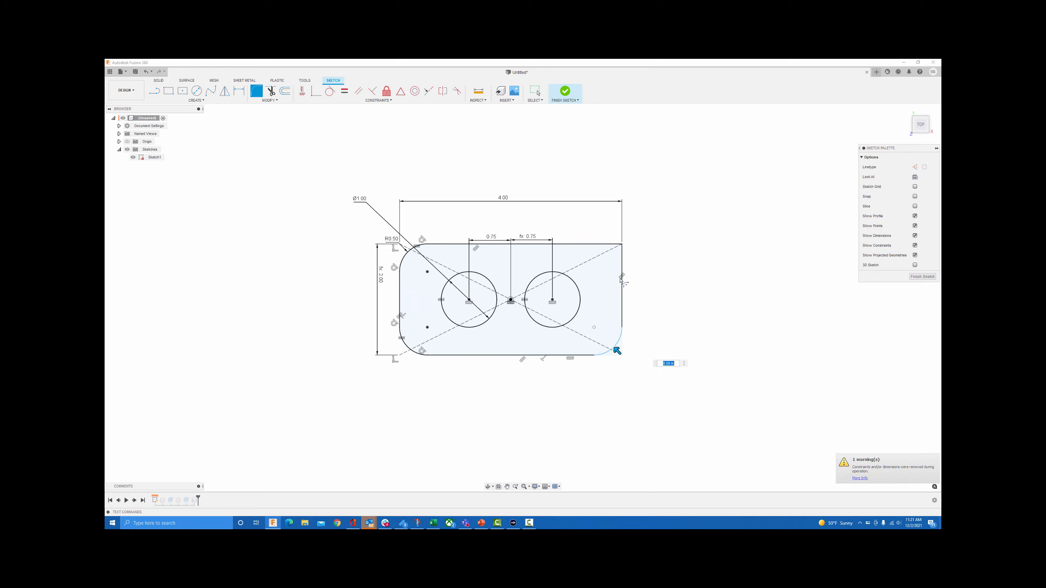
click(609, 244)
click(621, 252)
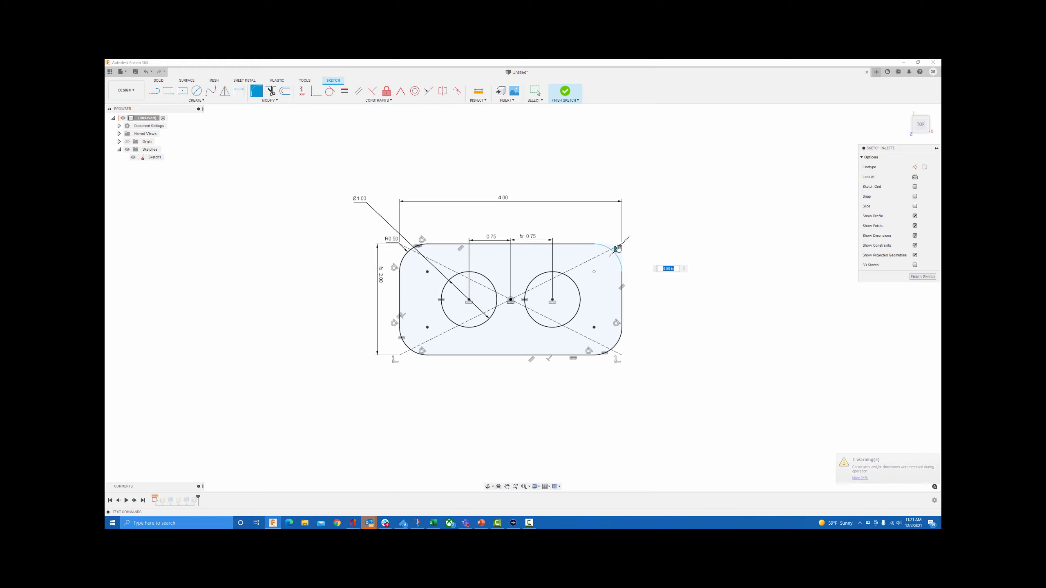
key(Escape)
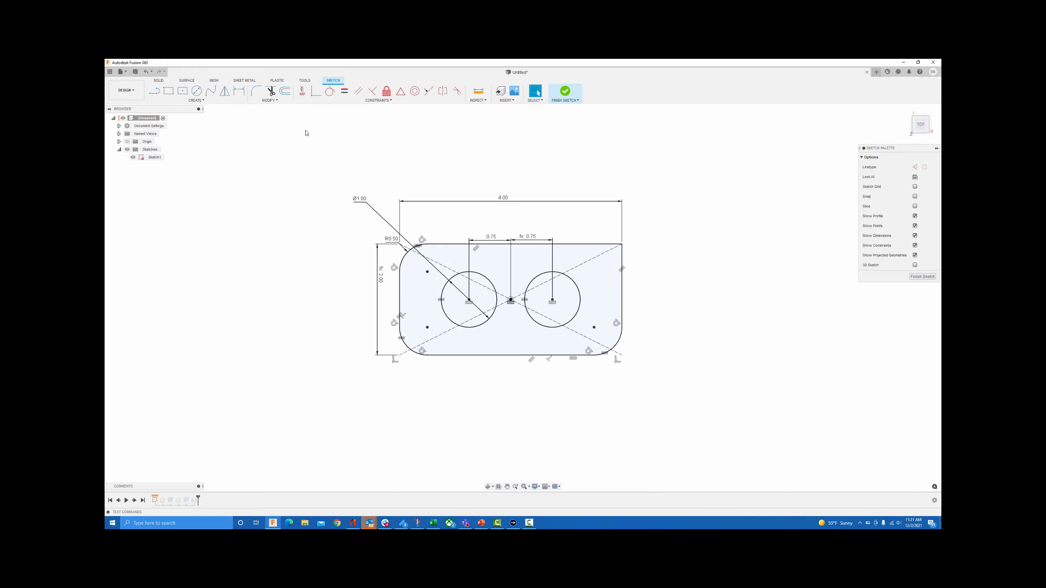
Undo the corner fillets to return to the square-cornered rectangle.
key(ctrl+z)
key(ctrl+z)
key(ctrl+z)
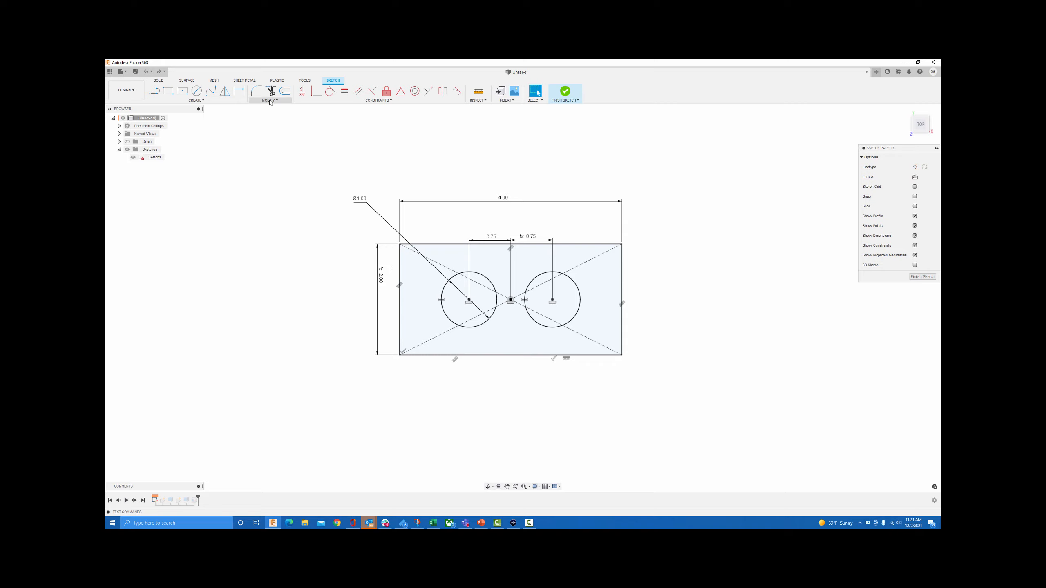
Fillet all four corners of the sketch rectangle with a 0.5 in radius.
click(268, 101)
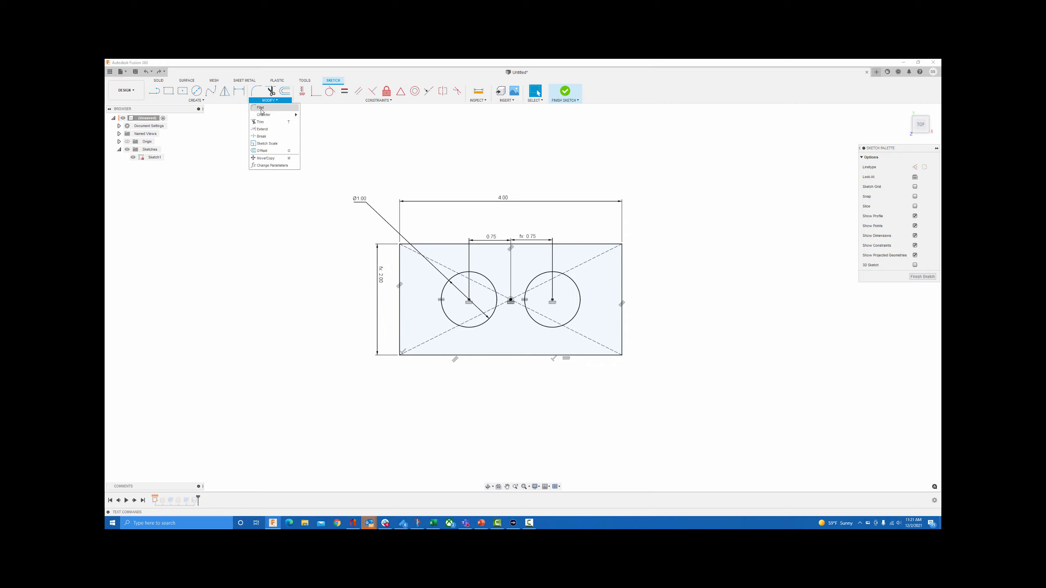
click(270, 119)
click(440, 245)
click(400, 286)
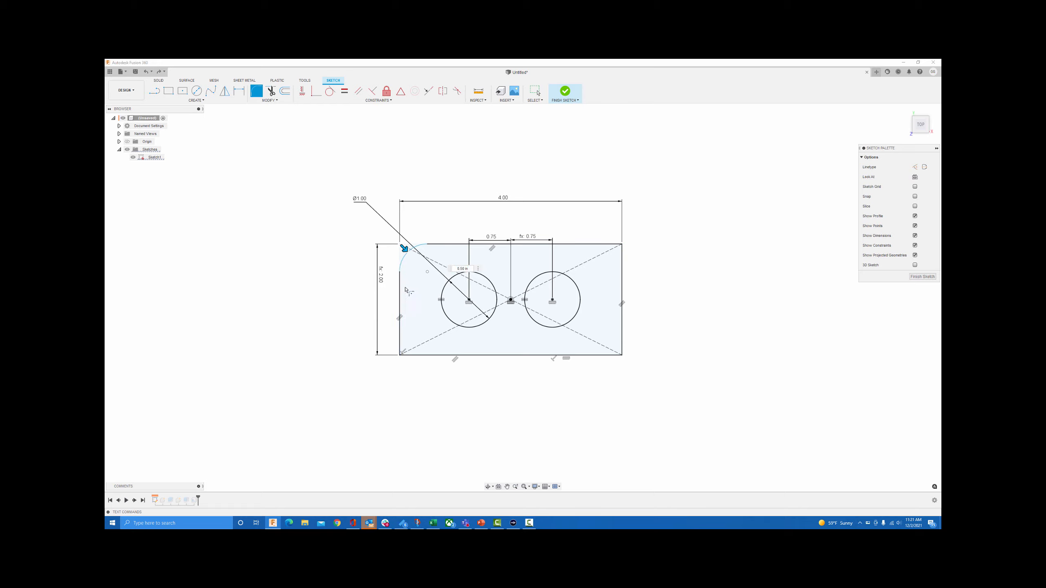
click(400, 330)
click(440, 355)
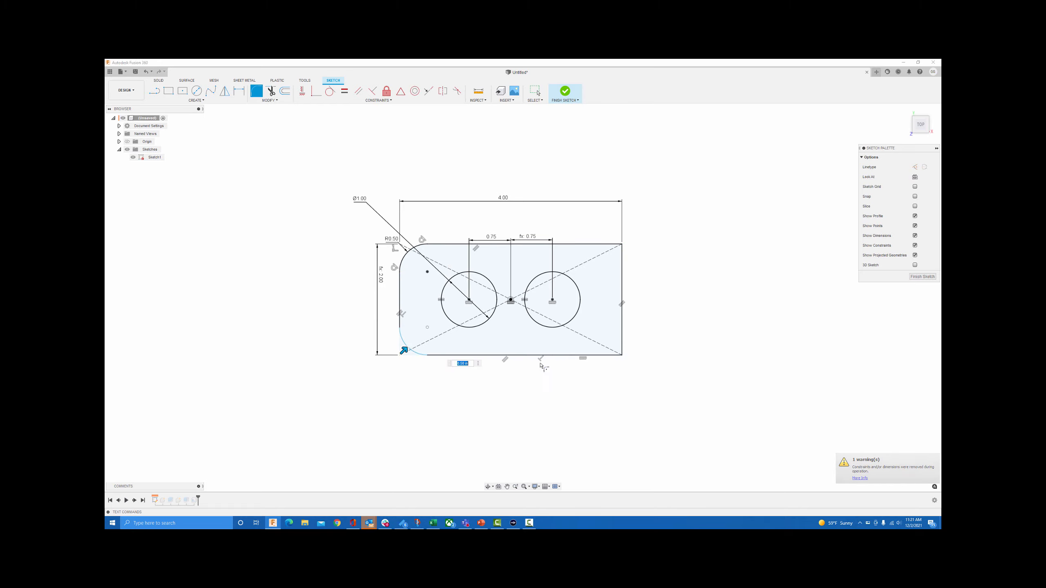
click(599, 356)
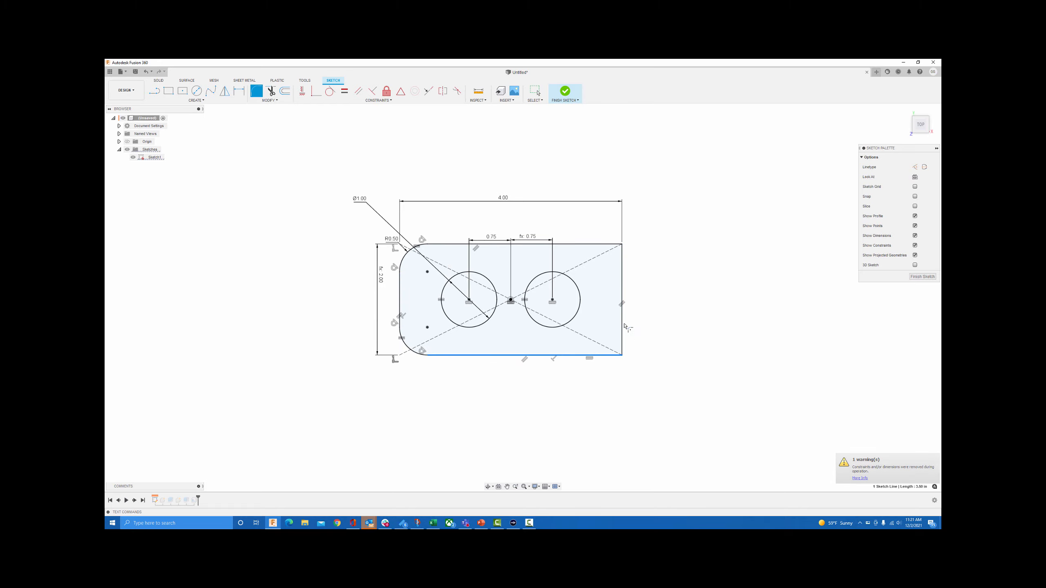
click(623, 324)
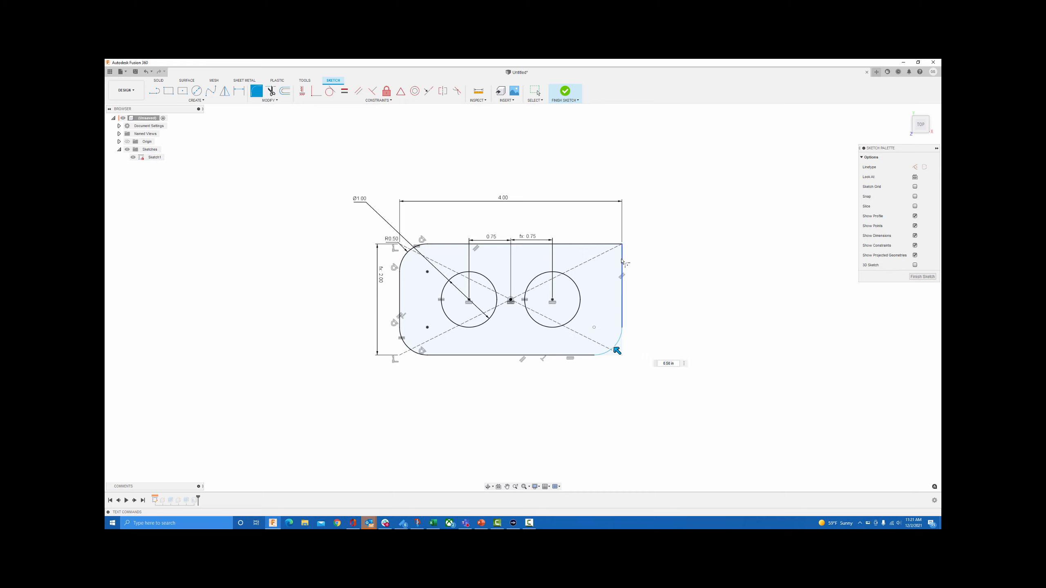
click(622, 261)
click(601, 247)
right_click(693, 241)
click(711, 243)
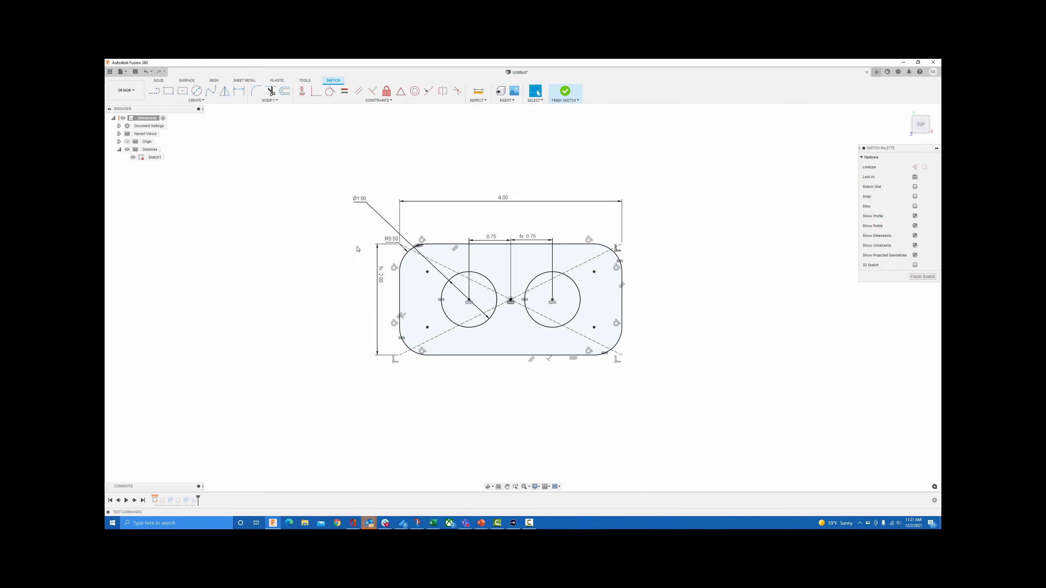
Set the sketch's corner fillet radius to 0.25 in and finish the sketch to update the model.
double_click(390, 240)
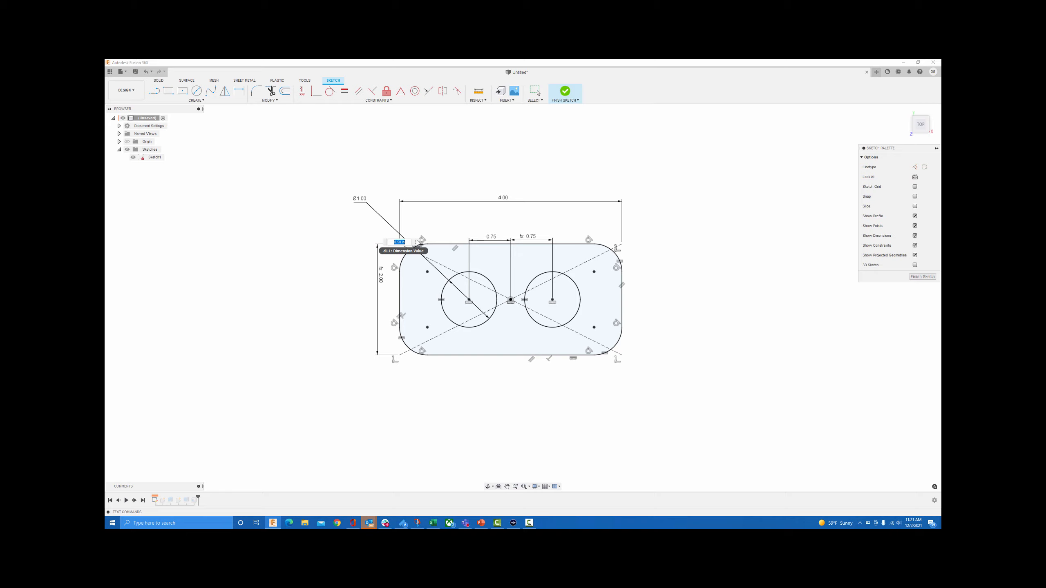
text(.25)
key(Return)
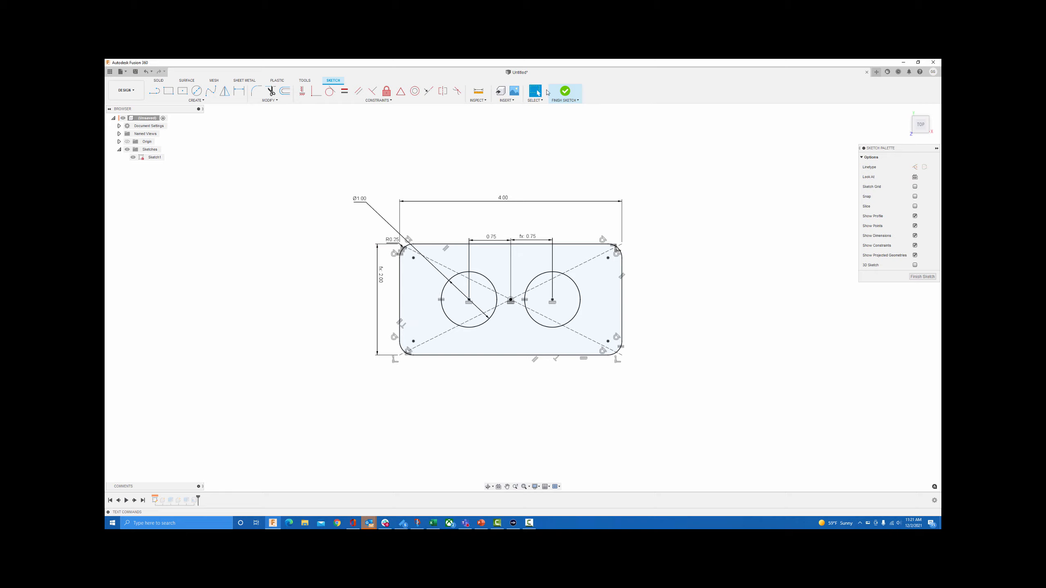
click(569, 100)
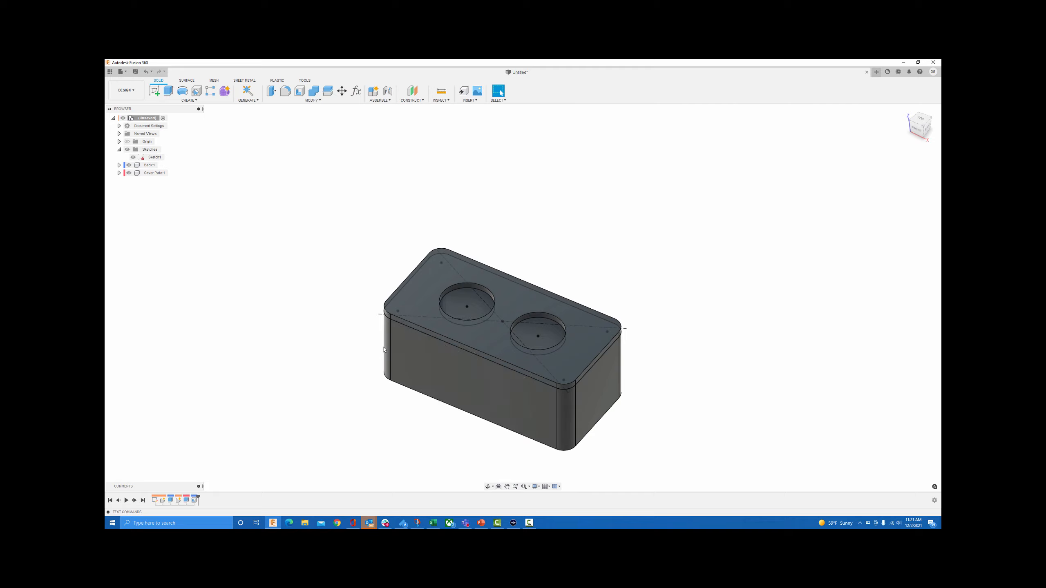
mouse_move(411, 402)
shift+middle_down()
mouse_move(424, 338)
mouse_move(571, 331)
mouse_move(587, 361)
mouse_move(579, 321)
shift+middle_up()
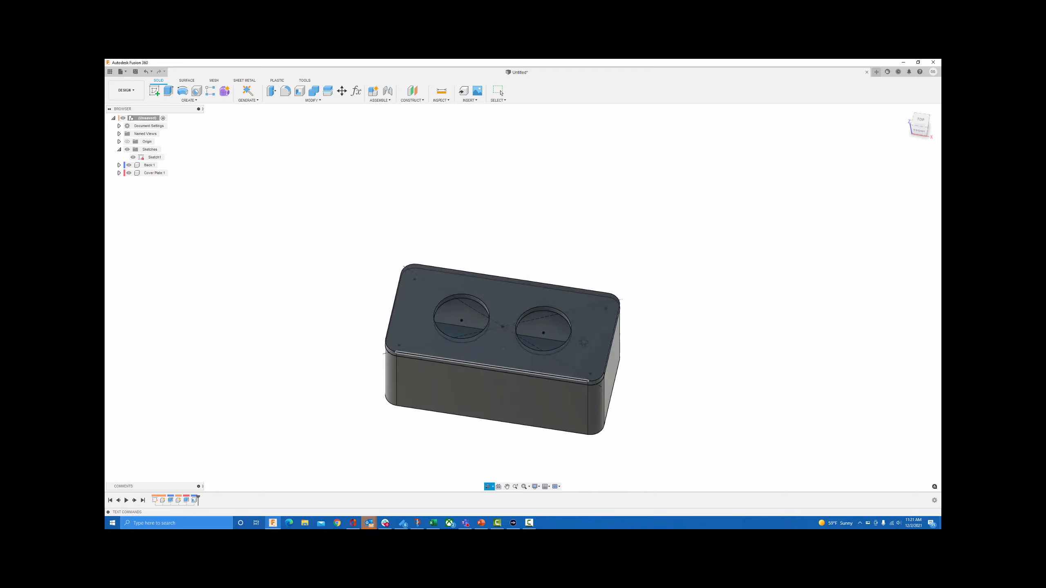
Reopen the base sketch, set the corner fillet radius to 0.5 in, and finish the sketch.
double_click(154, 501)
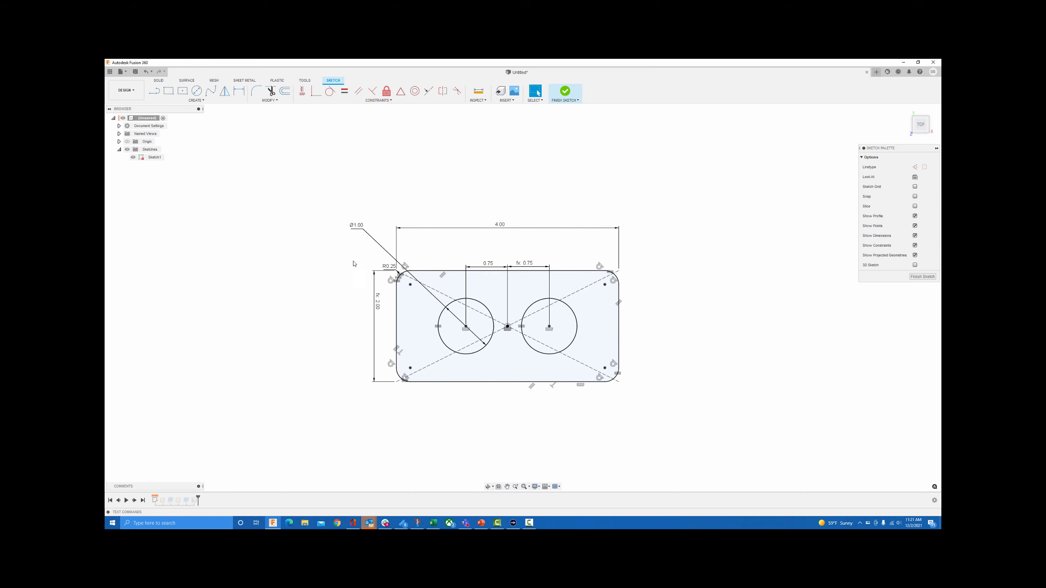
double_click(390, 268)
text(0.5)
key(Return)
click(565, 92)
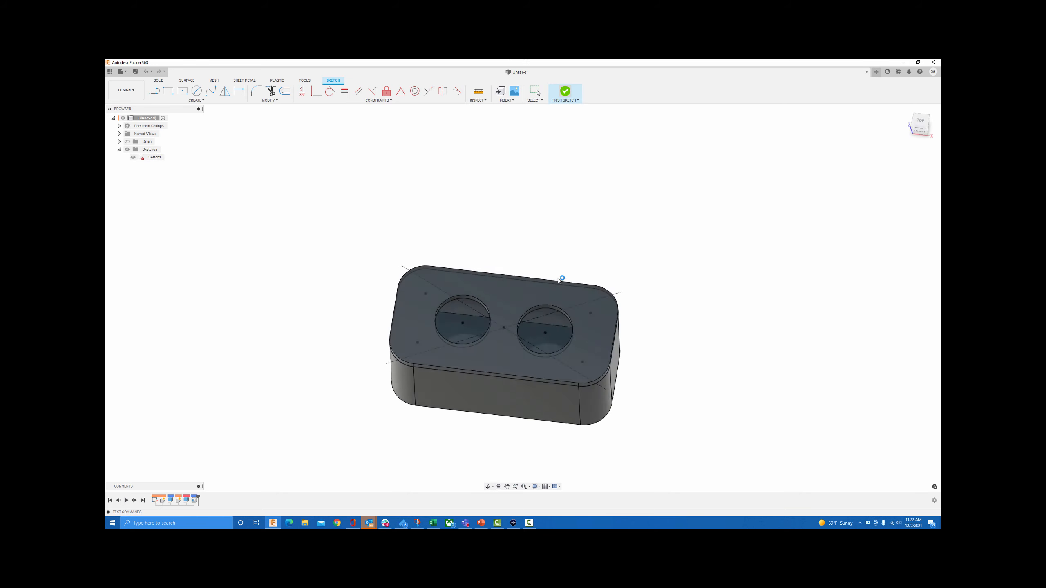
middle_drag(367, 237, 402, 219)
shift+middle_drag(449, 256, 448, 270)
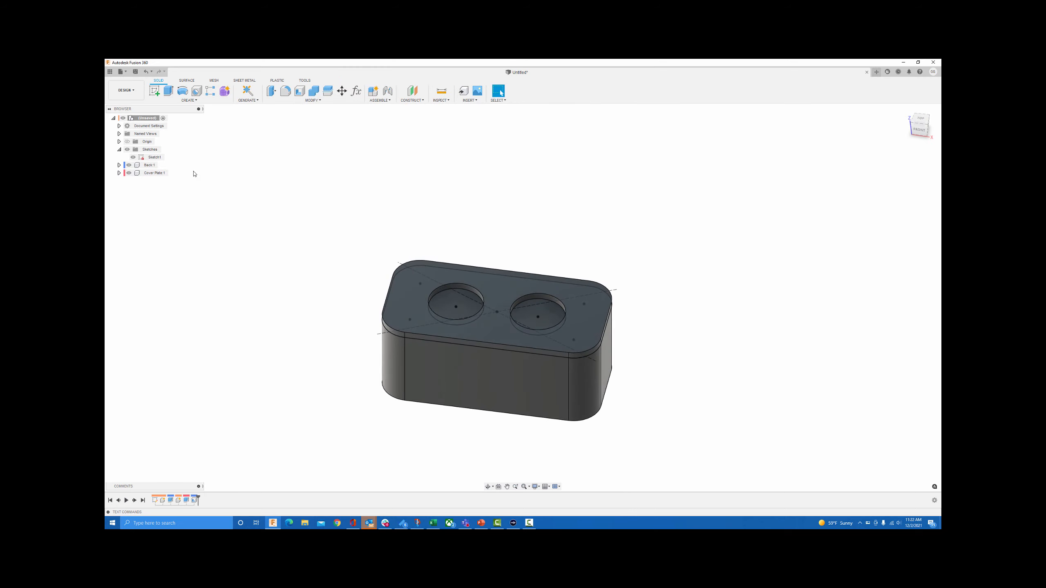
Hide the Cover Plate component to expose the open Back.
click(128, 173)
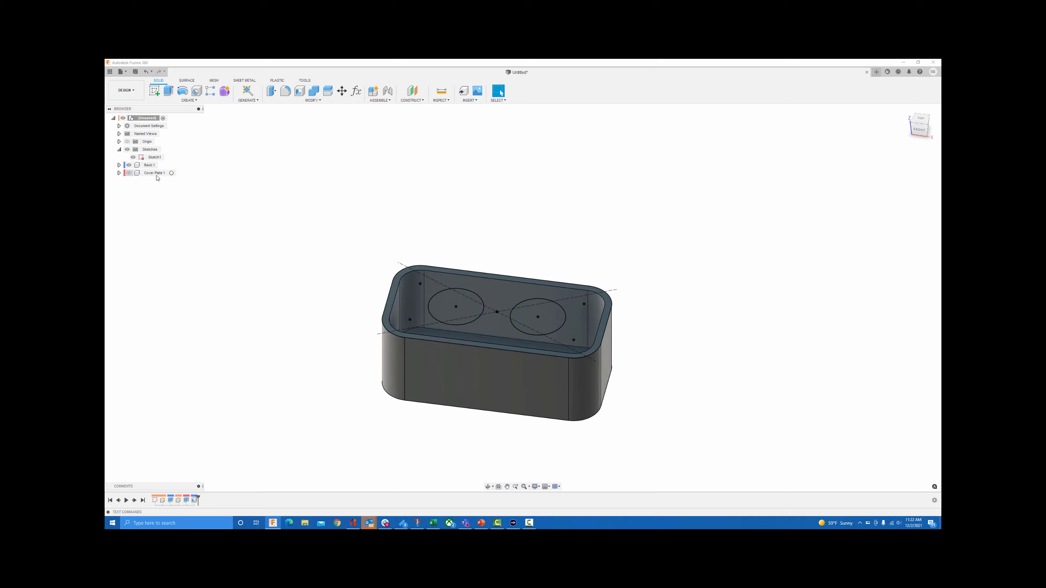
shift+middle_drag(292, 168, 294, 176)
click(168, 91)
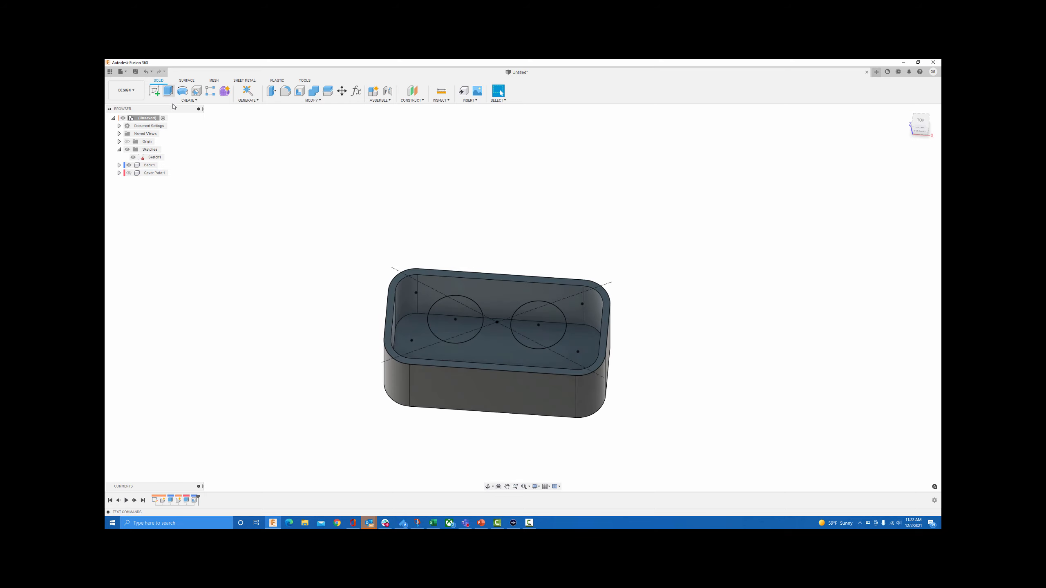
click(412, 282)
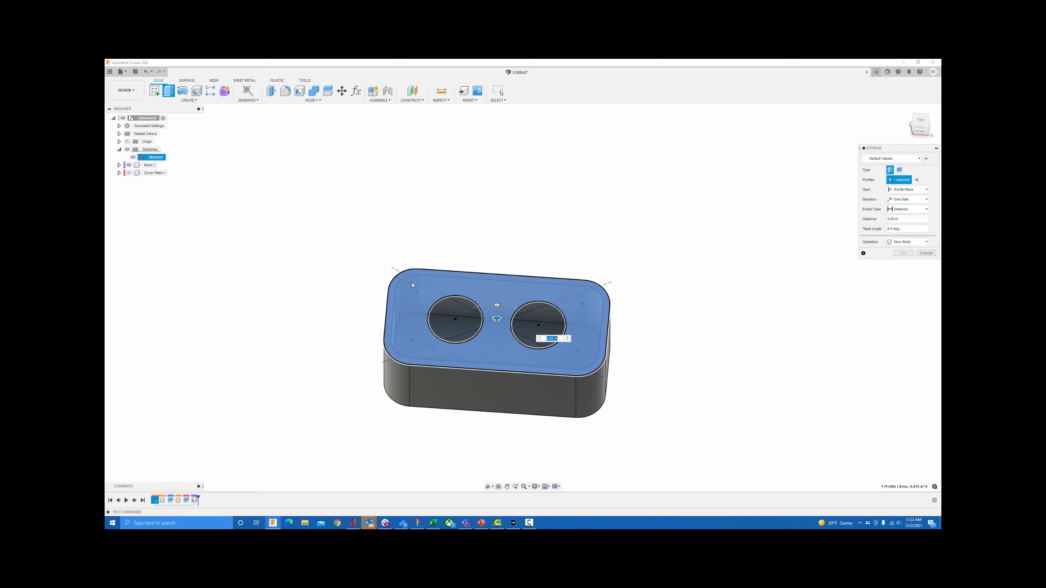
click(926, 252)
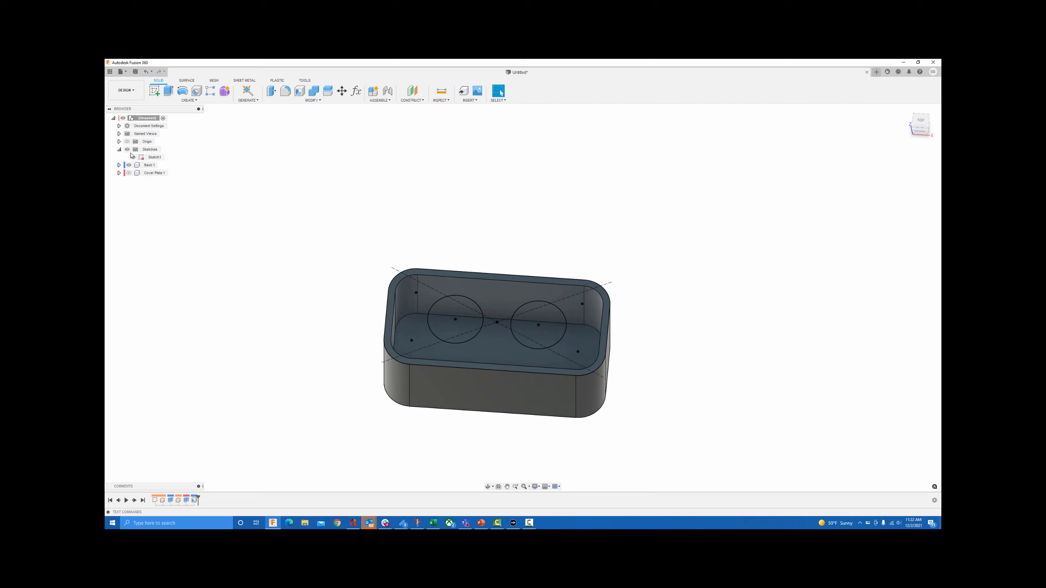
click(129, 165)
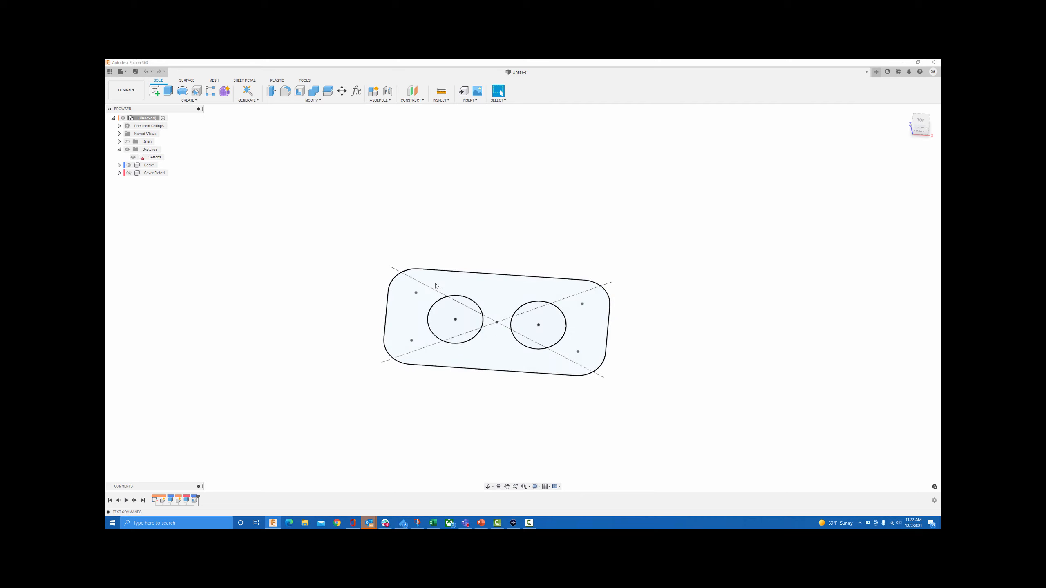
click(129, 165)
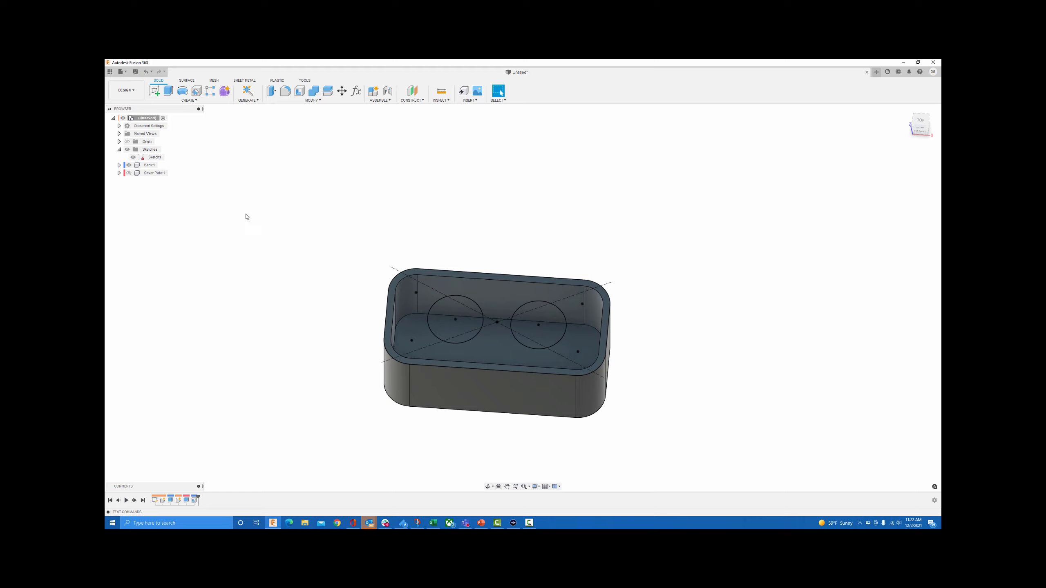
Hide the base sketch and create a new sketch on the rim face of the Back, finishing it without drawing anything.
click(133, 157)
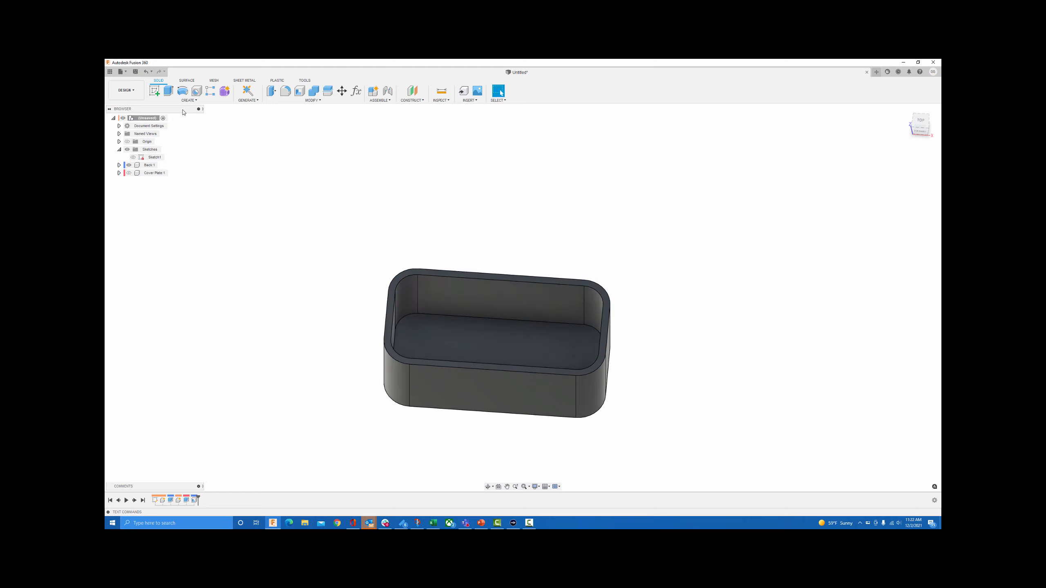
click(169, 91)
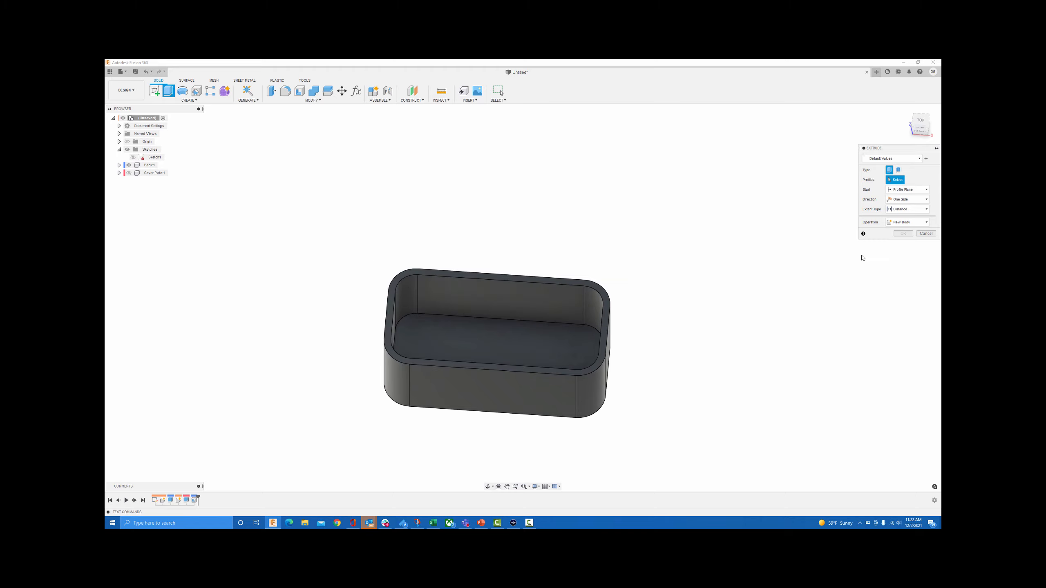
click(926, 233)
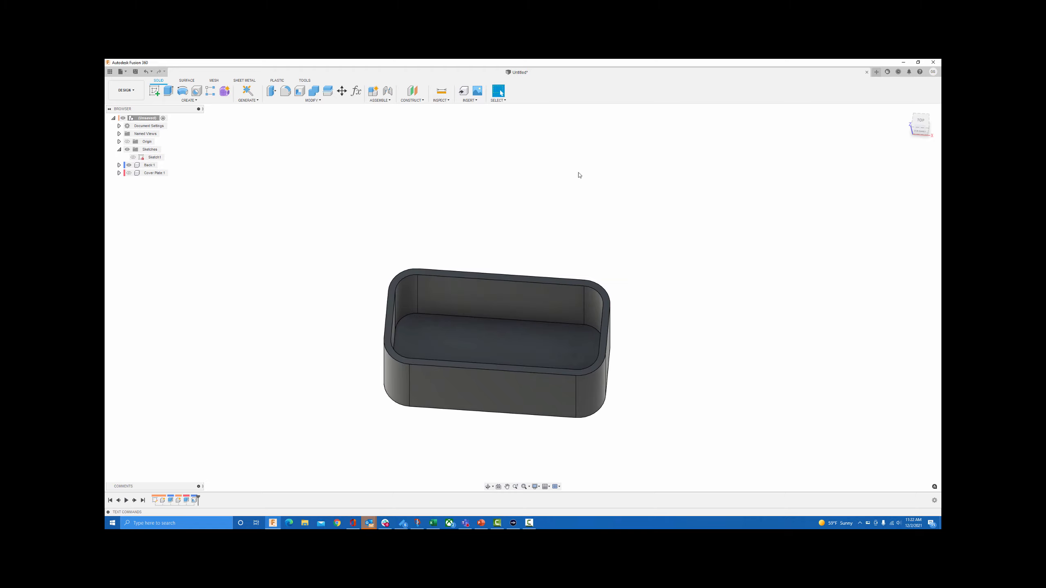
click(154, 91)
click(412, 277)
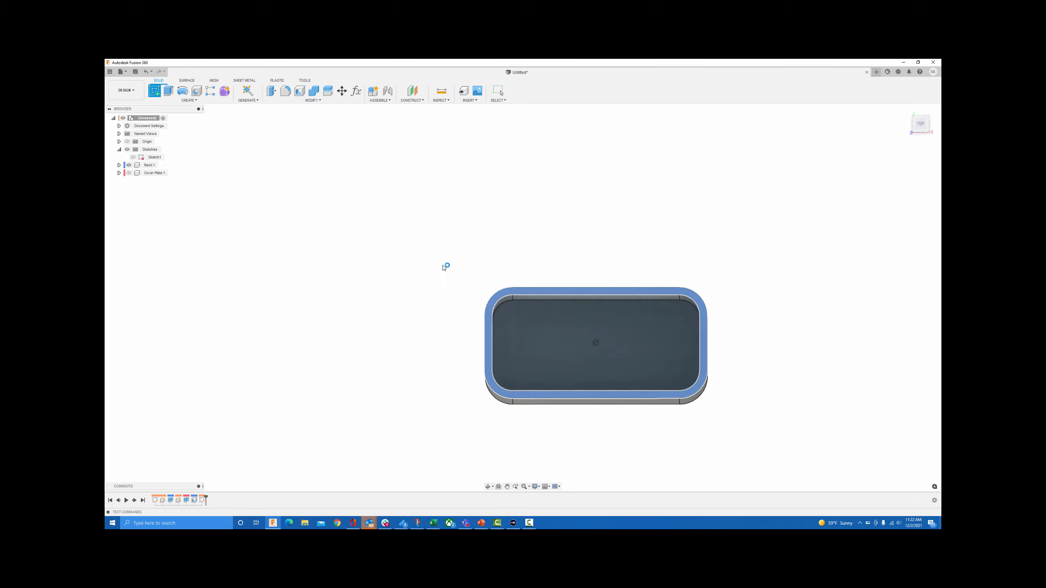
click(932, 278)
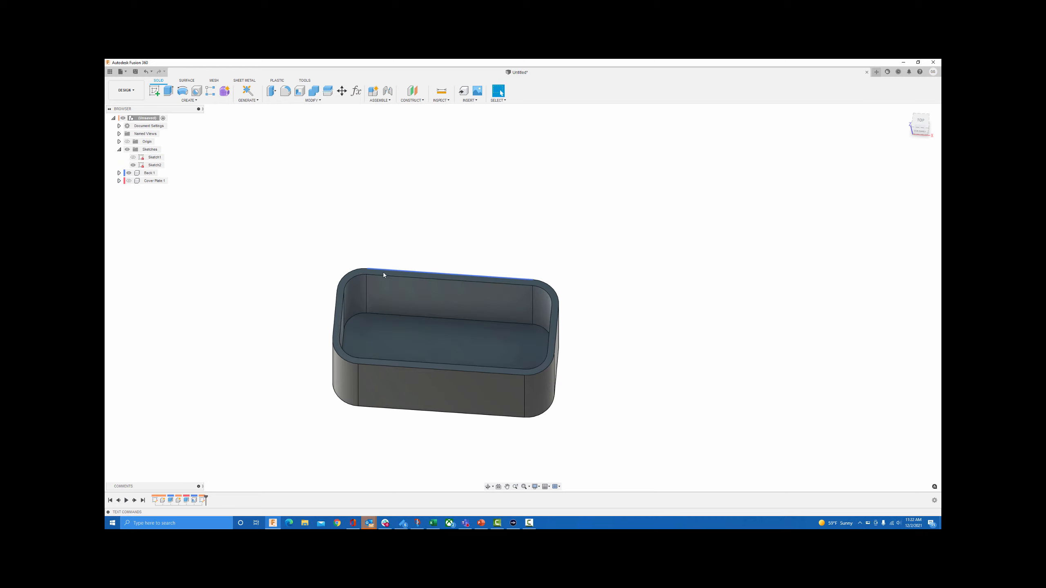
Extrude the profile inside the Back's rim 0.25 in as a new component.
click(168, 90)
click(444, 304)
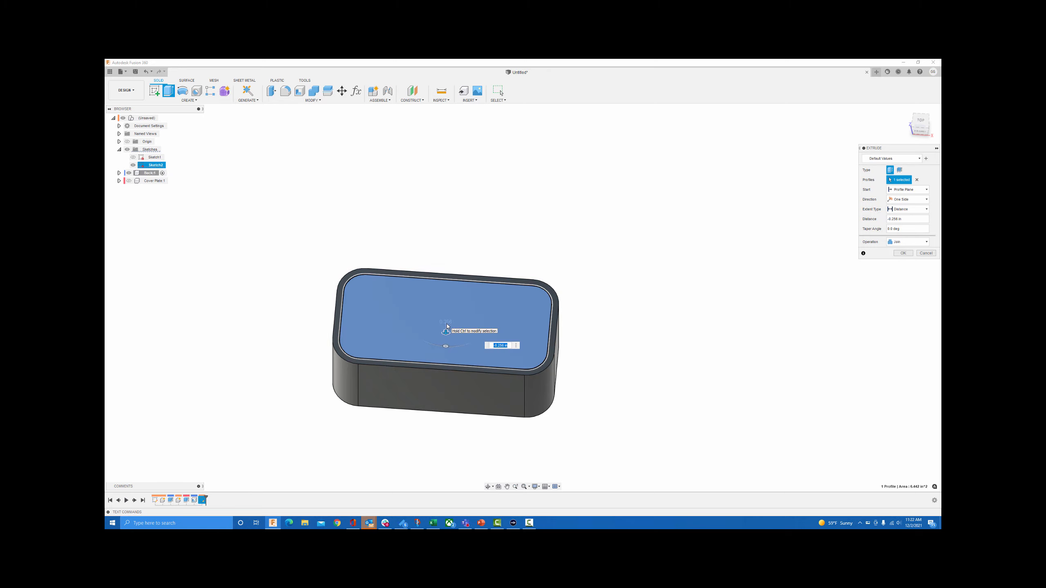
text(.25)
key(Return)
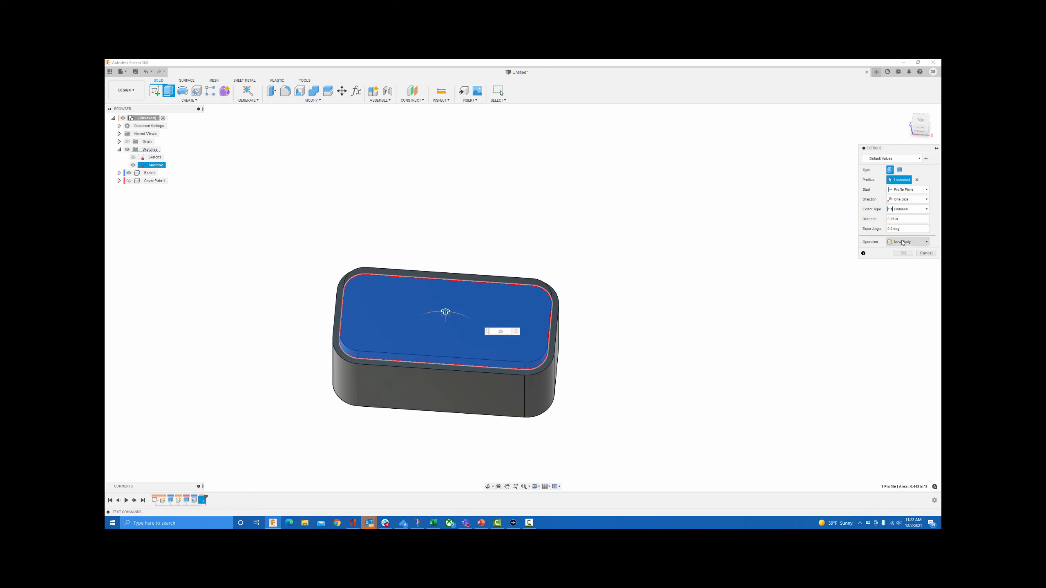
click(908, 242)
click(908, 280)
click(903, 252)
shift+middle_drag(388, 267, 387, 238)
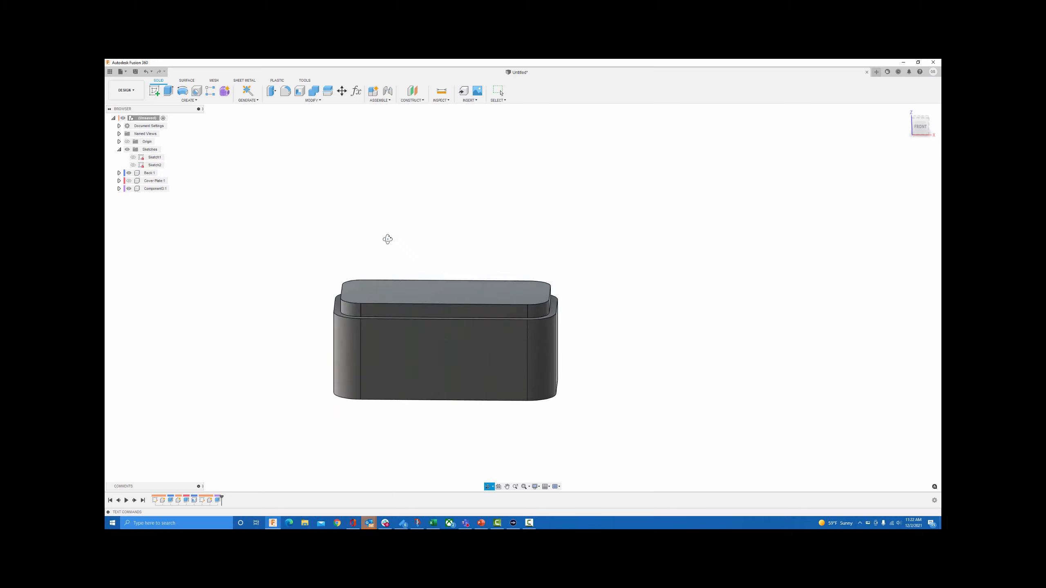
Edit the insert's 0.25 in extrusion to run the opposite way, into the Back, so its face is flush with the rim.
double_click(218, 500)
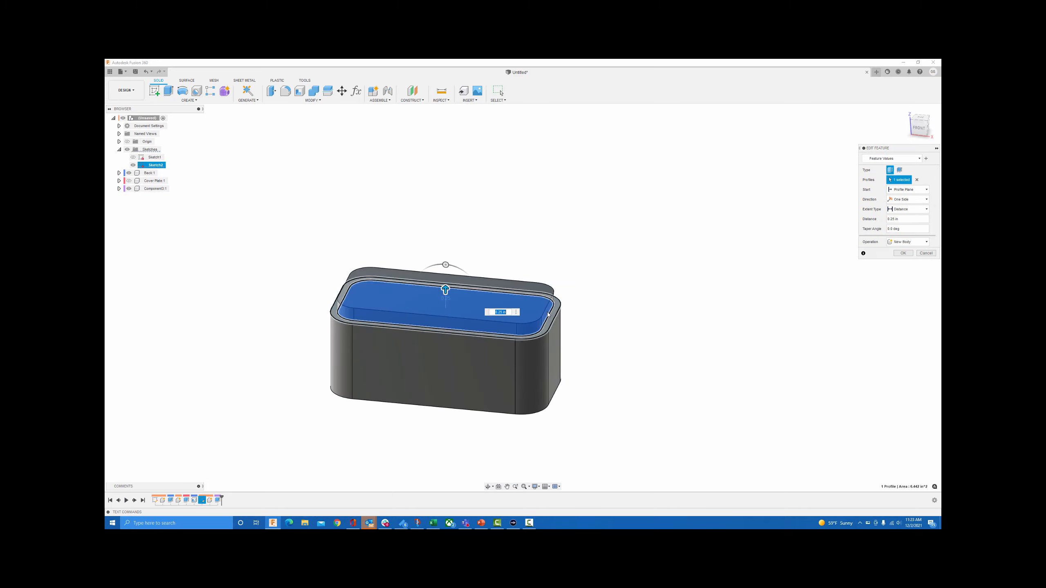
key(Return)
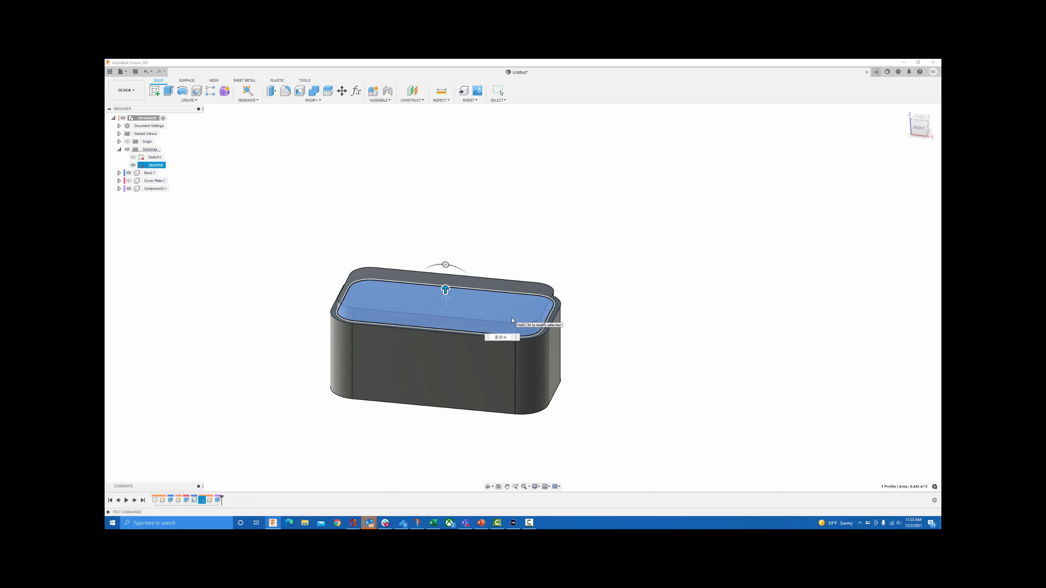
shift+middle_drag(467, 259, 479, 259)
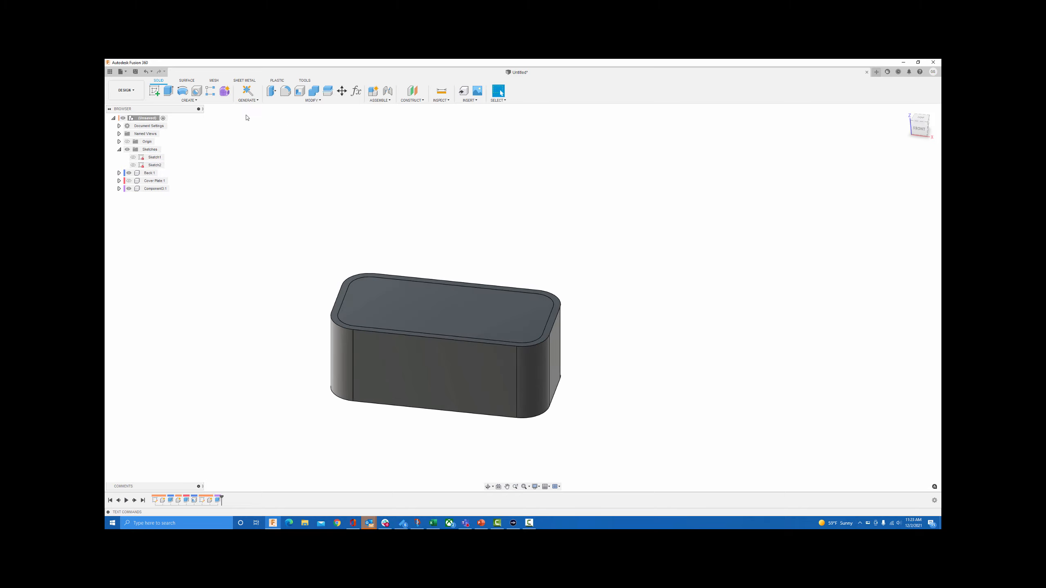
shift+middle_drag(332, 227, 312, 218)
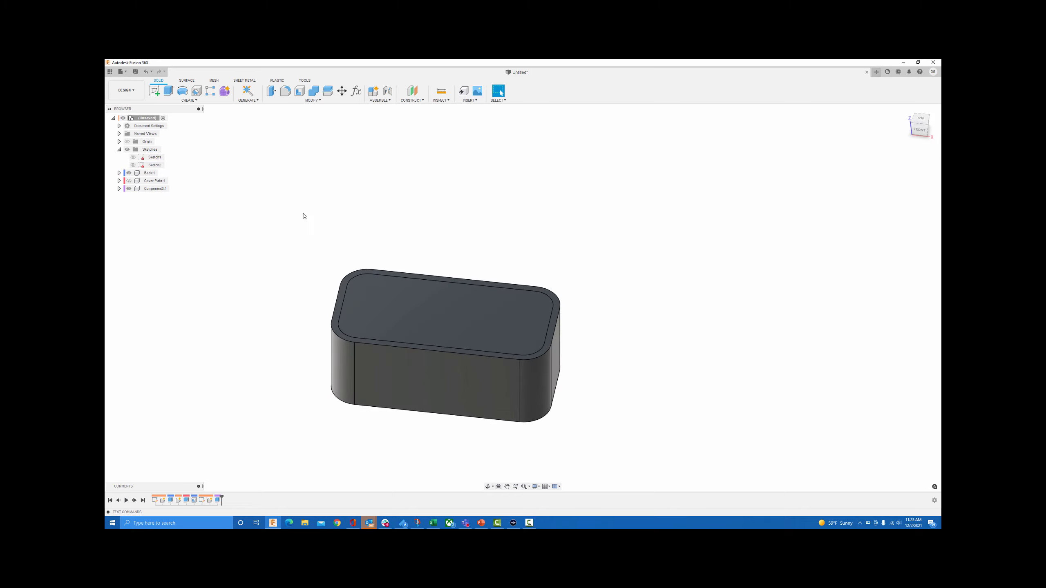
Show the base sketch and start a Hole feature at both circle centres, with a depth of about 0.7 in.
click(133, 157)
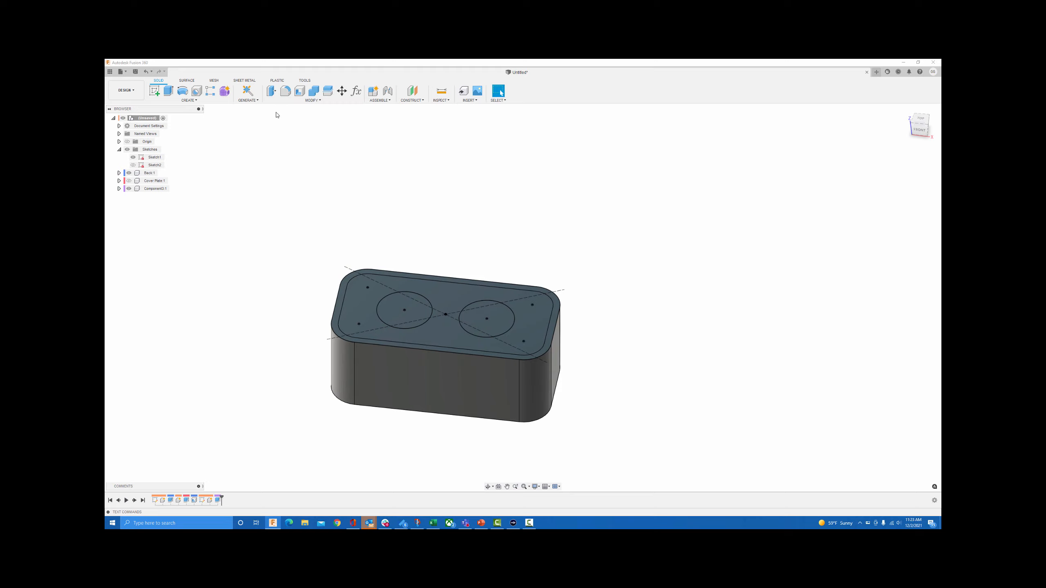
click(190, 100)
click(165, 223)
click(405, 310)
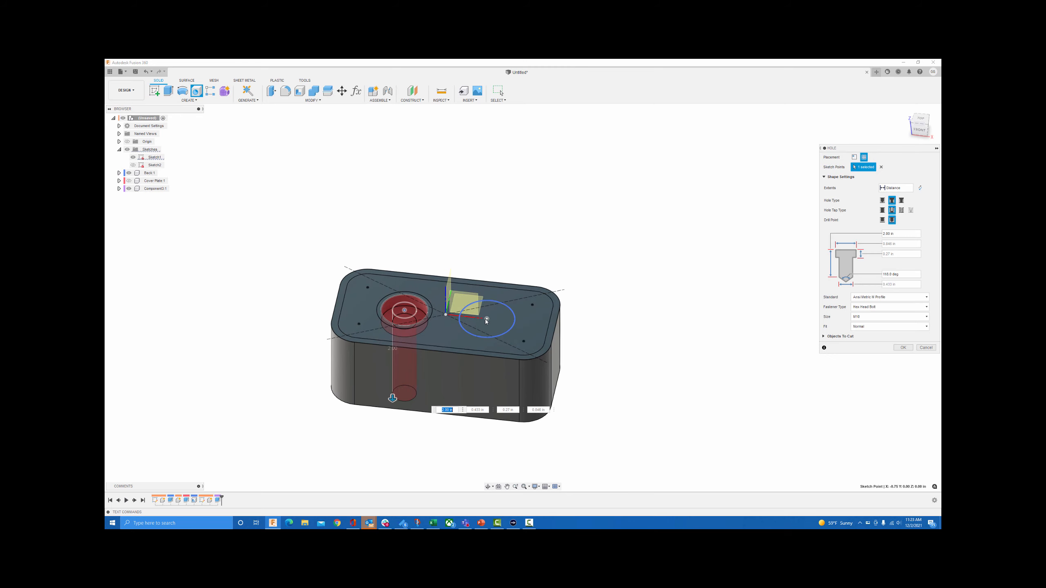
click(487, 318)
scroll(481, 322, up, 3)
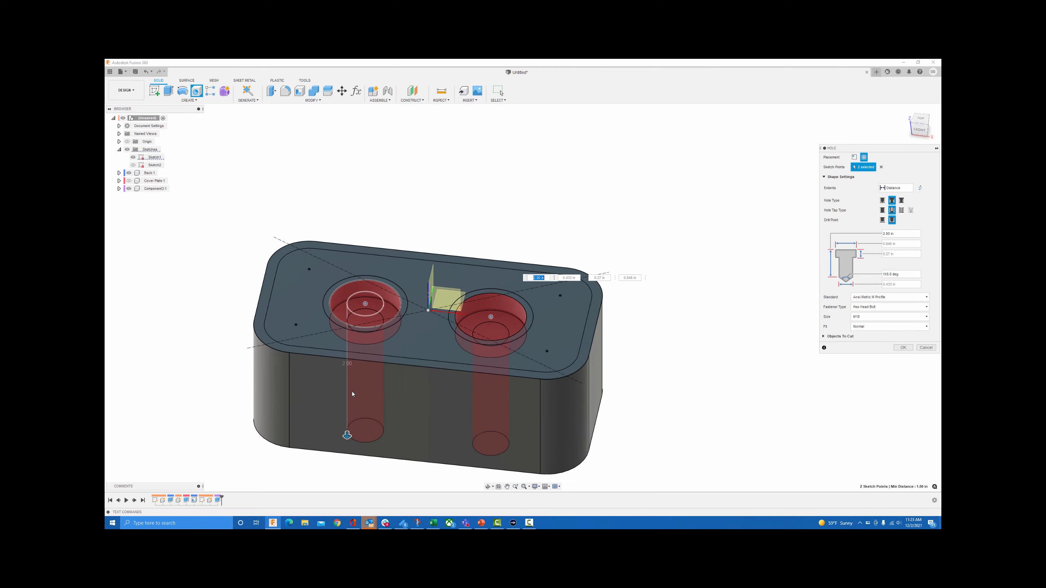
drag(347, 436, 347, 352)
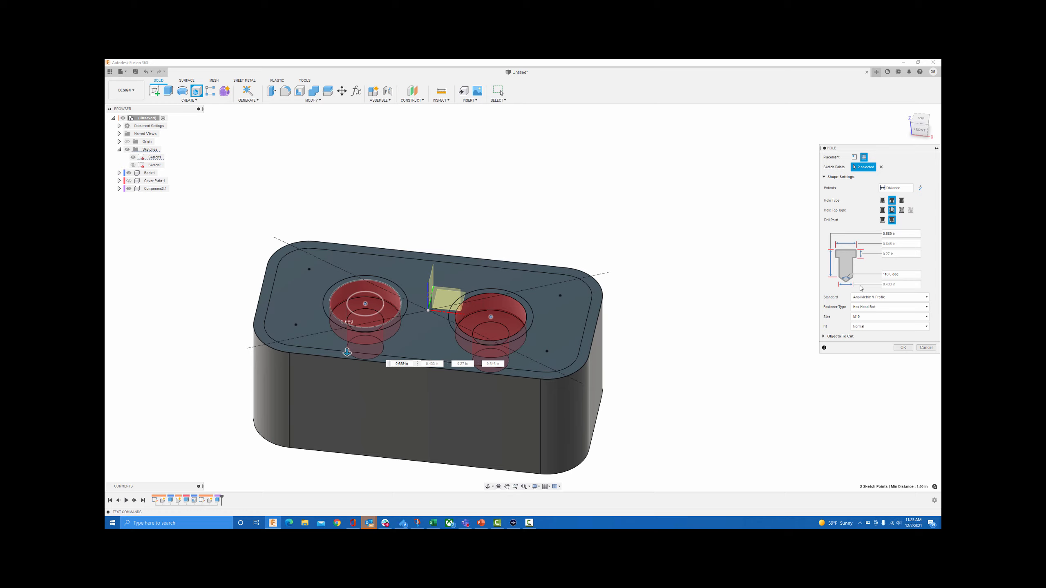
Configure the holes as counterbore type with a simple tap type and a flat drill point.
click(882, 220)
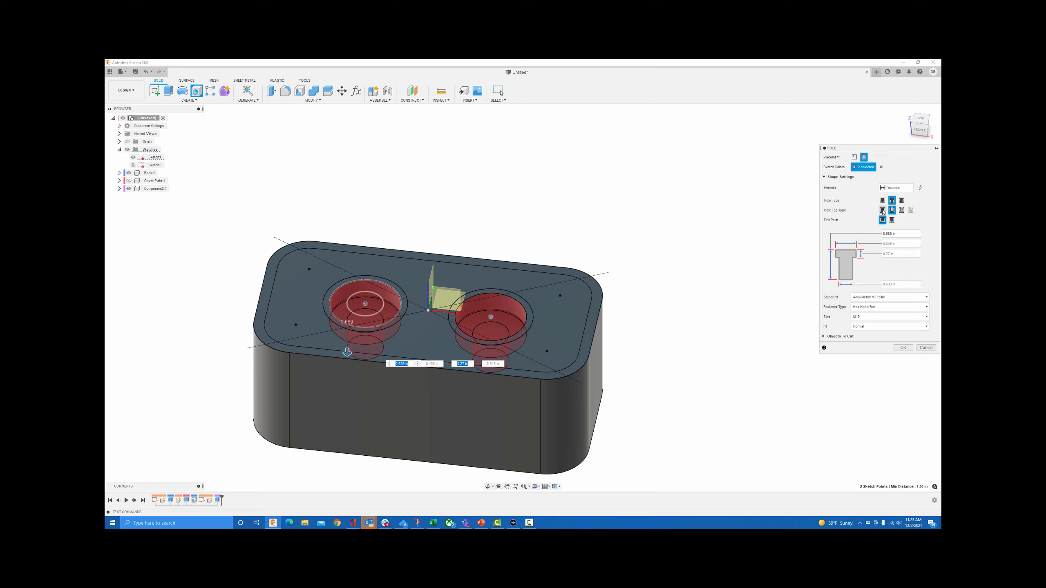
click(882, 210)
click(882, 200)
click(892, 201)
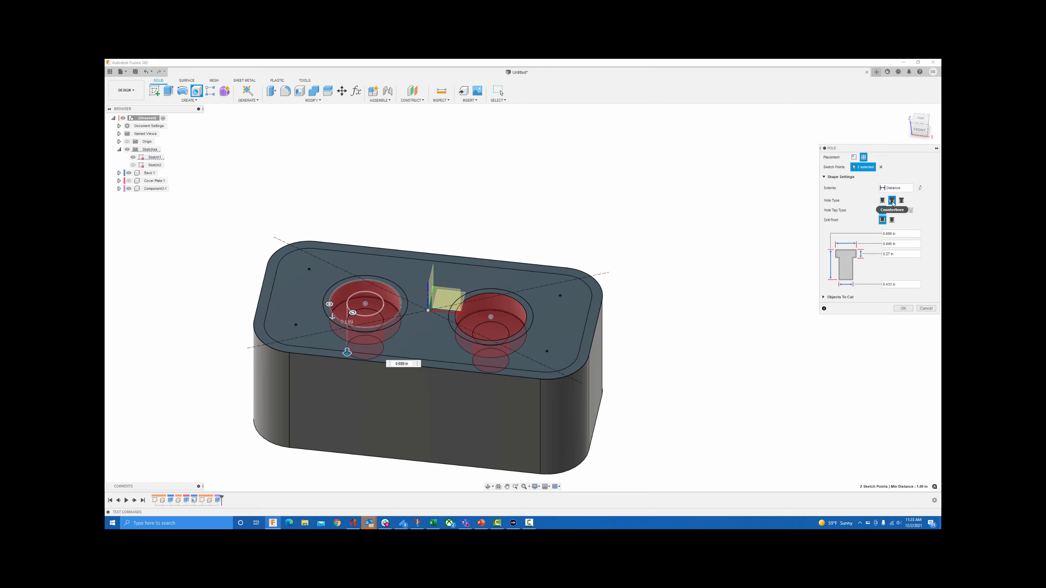
Set the counterbore diameter of the two holes to 1.05 in.
click(321, 304)
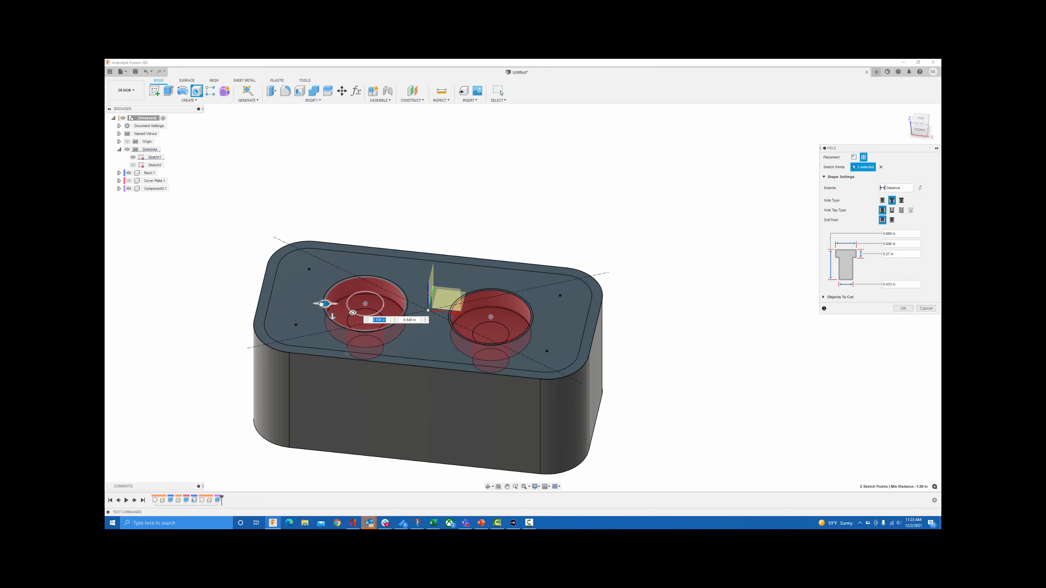
drag(322, 303, 313, 304)
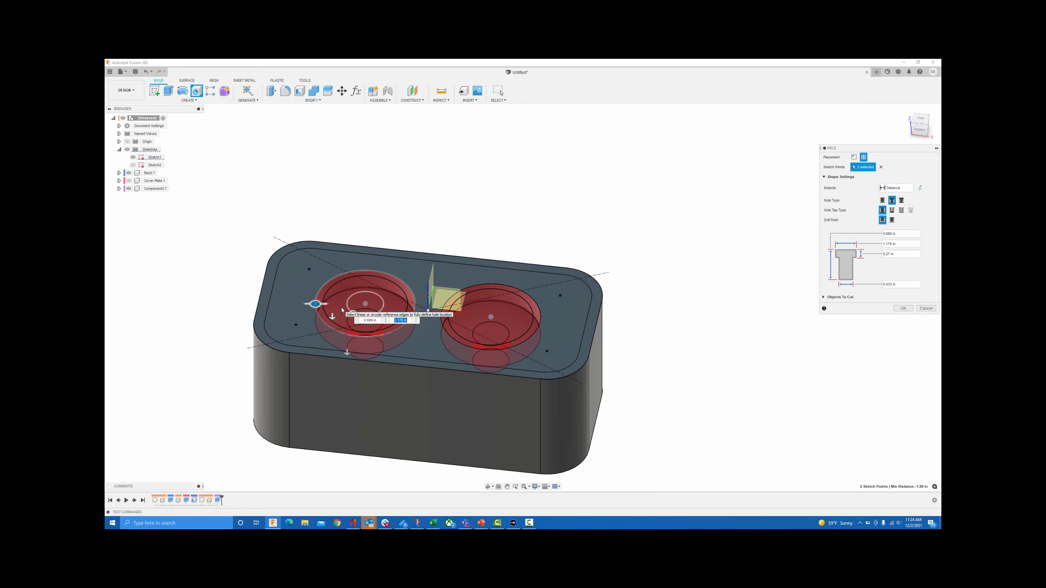
drag(314, 304, 322, 303)
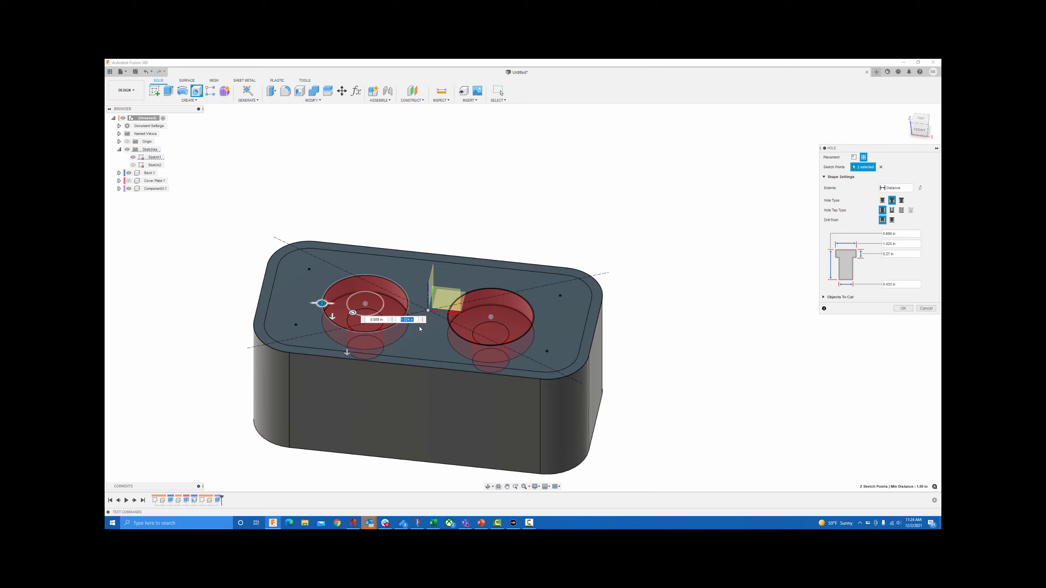
text(1.05)
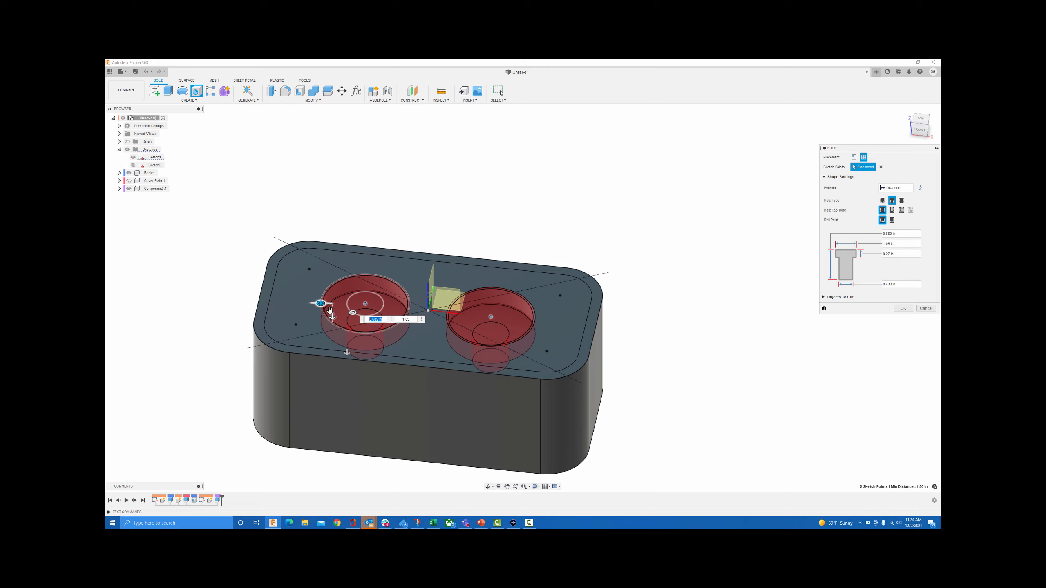
Set the counterbore depth to 0.125 in and the hole diameter to 0.9 in, and create both counterbored holes.
key(Tab)
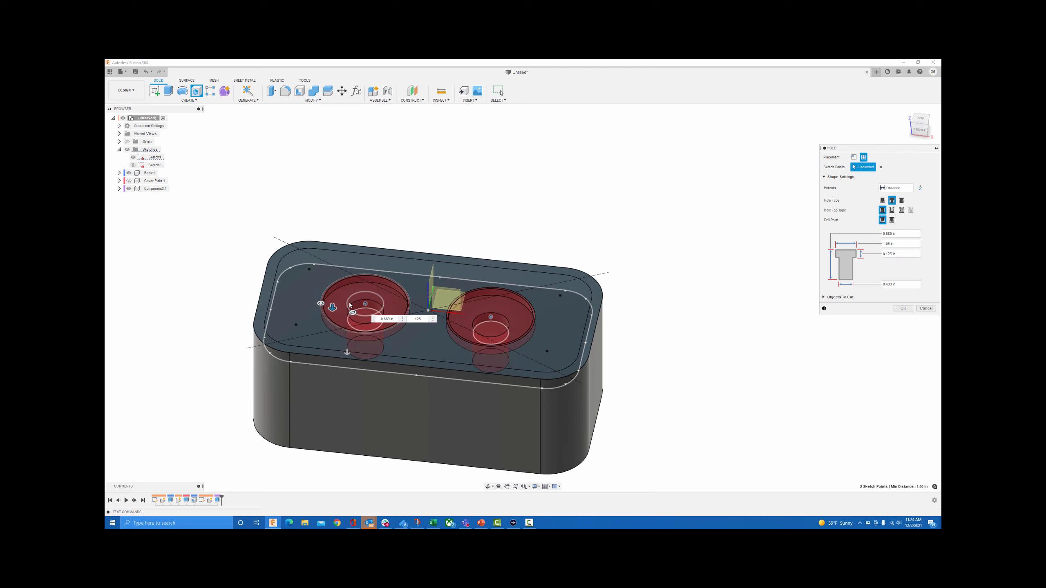
key(Tab)
drag(348, 316, 339, 321)
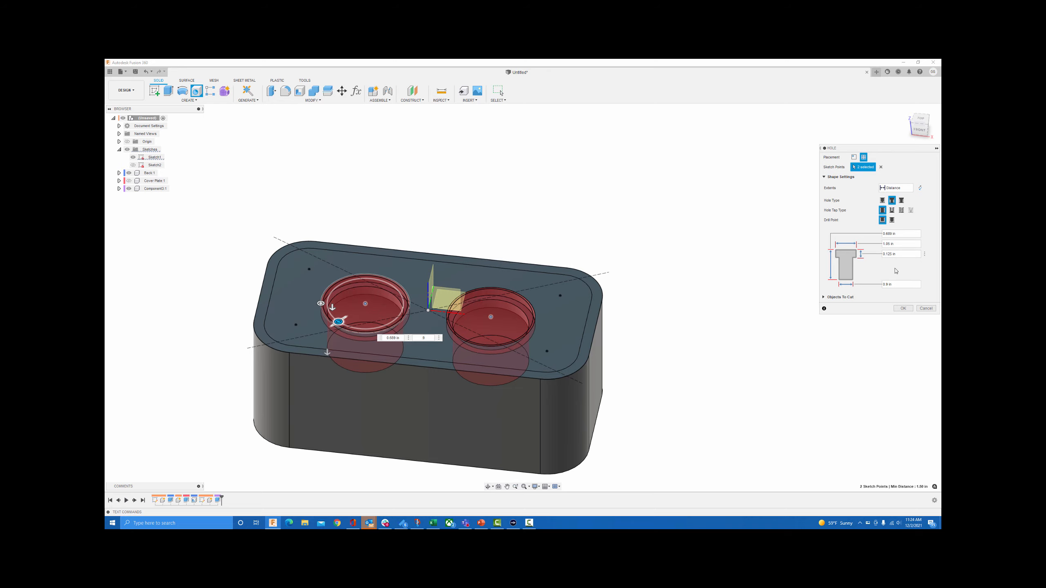
click(902, 307)
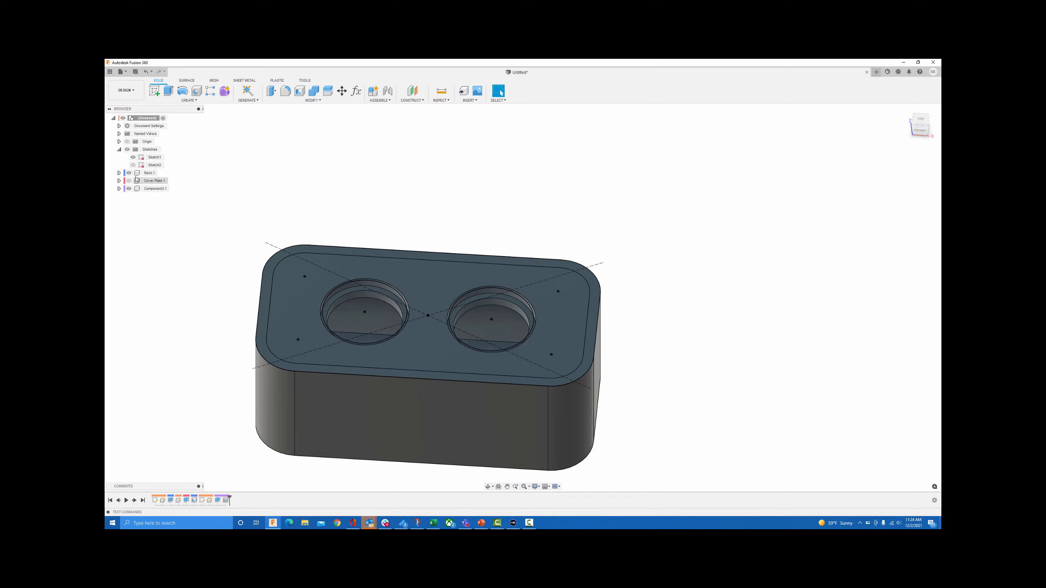
Hide the sketches and inspect the holes in the insert with the Back and Cover Plate toggled off and on.
click(127, 149)
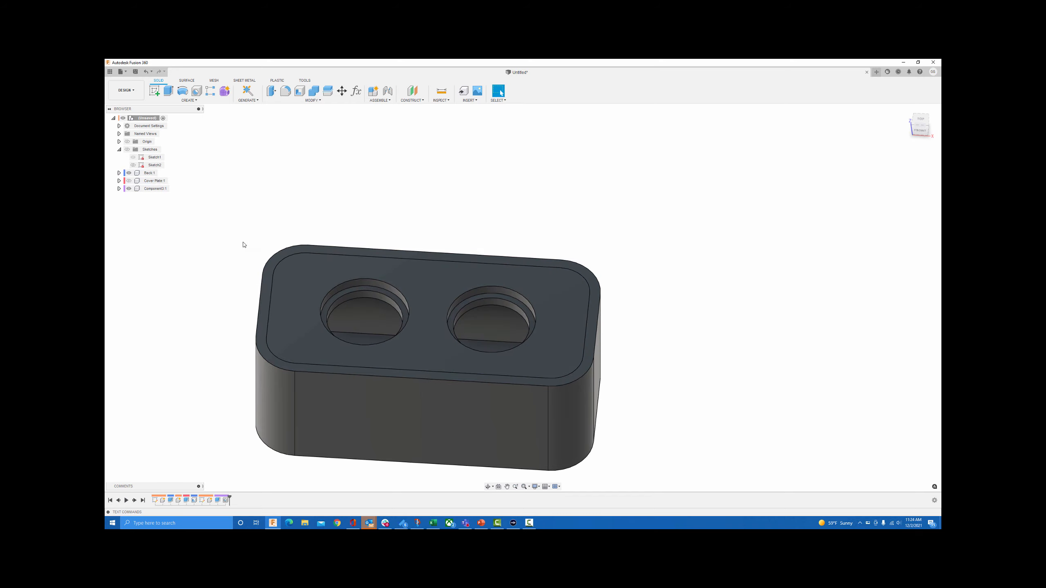
shift+middle_drag(330, 269, 261, 252)
click(128, 174)
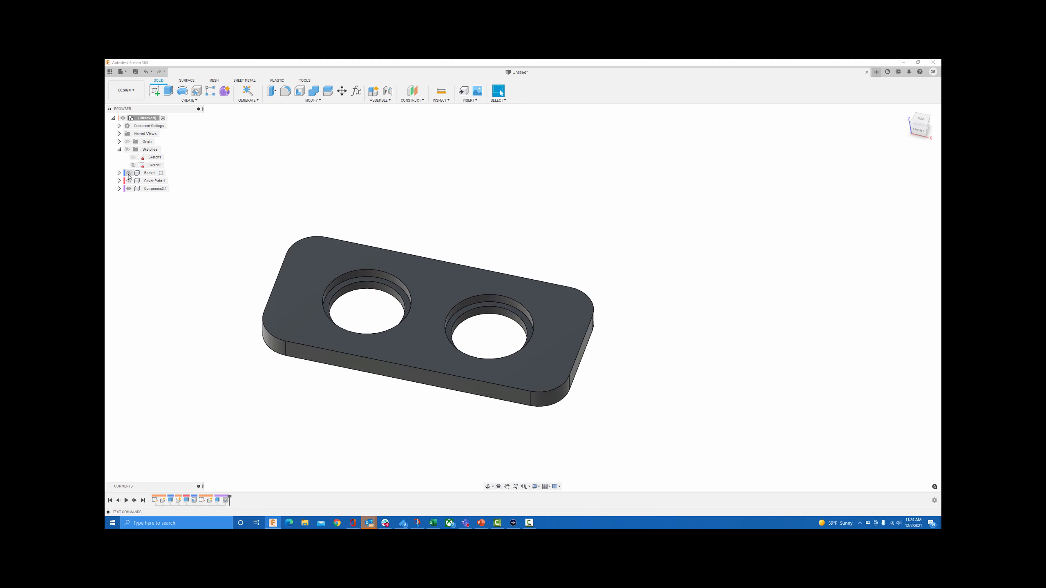
click(128, 173)
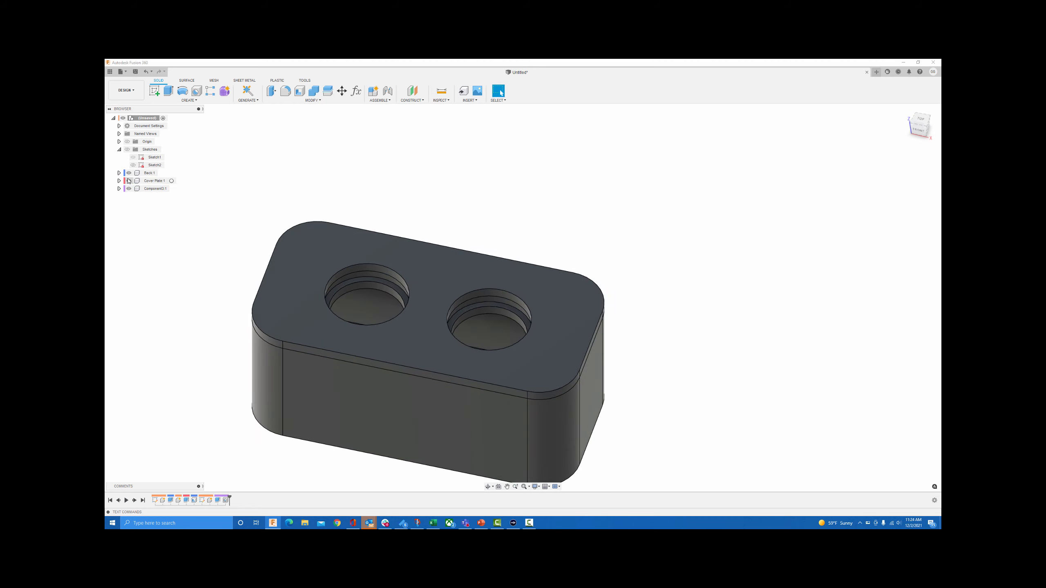
click(129, 180)
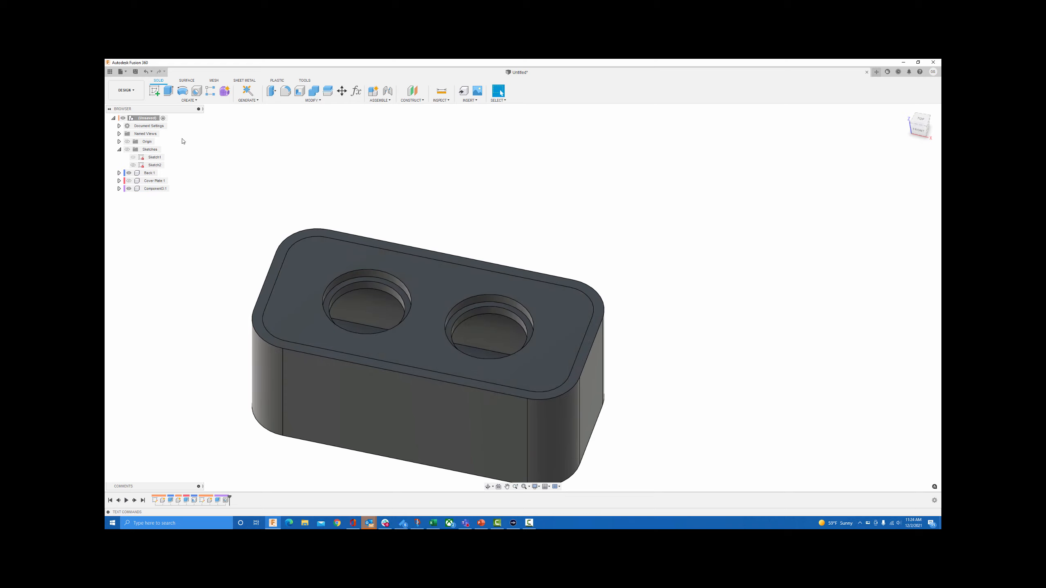
Show both sketches over the insert again and start an extrusion.
click(134, 157)
click(127, 150)
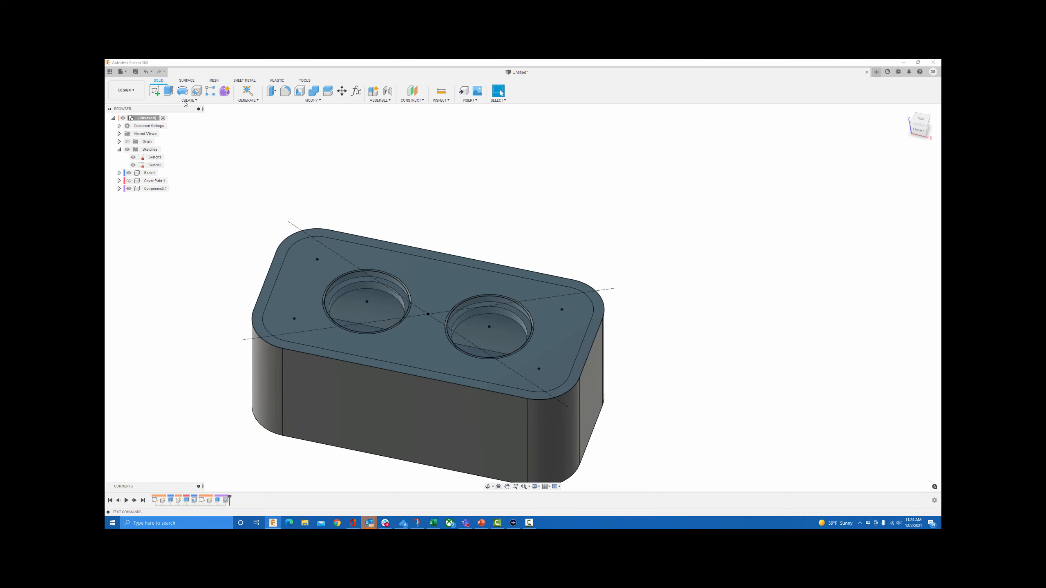
click(168, 91)
scroll(402, 286, up, 3)
click(350, 330)
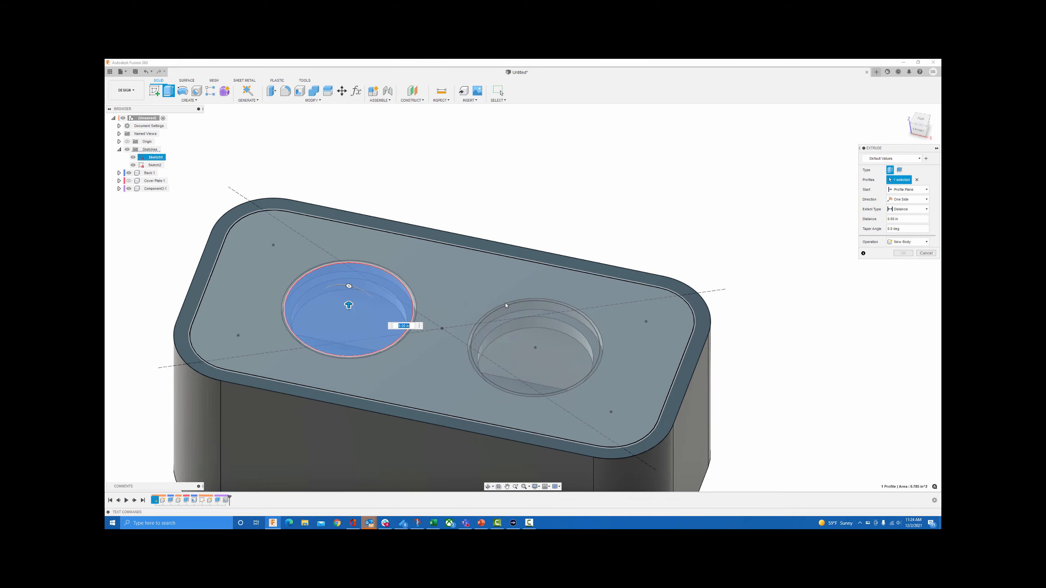
click(521, 310)
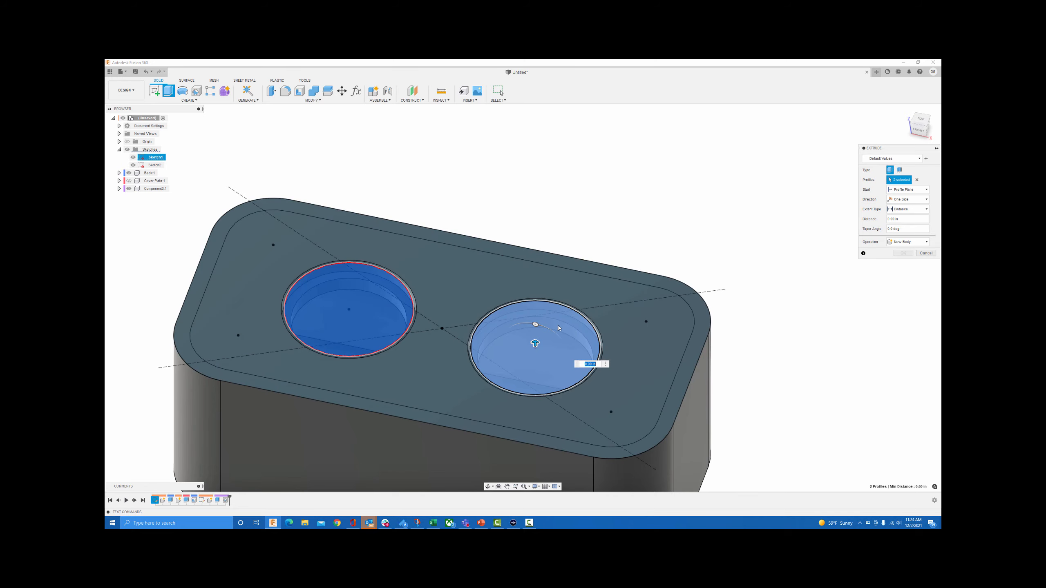
click(472, 286)
click(474, 287)
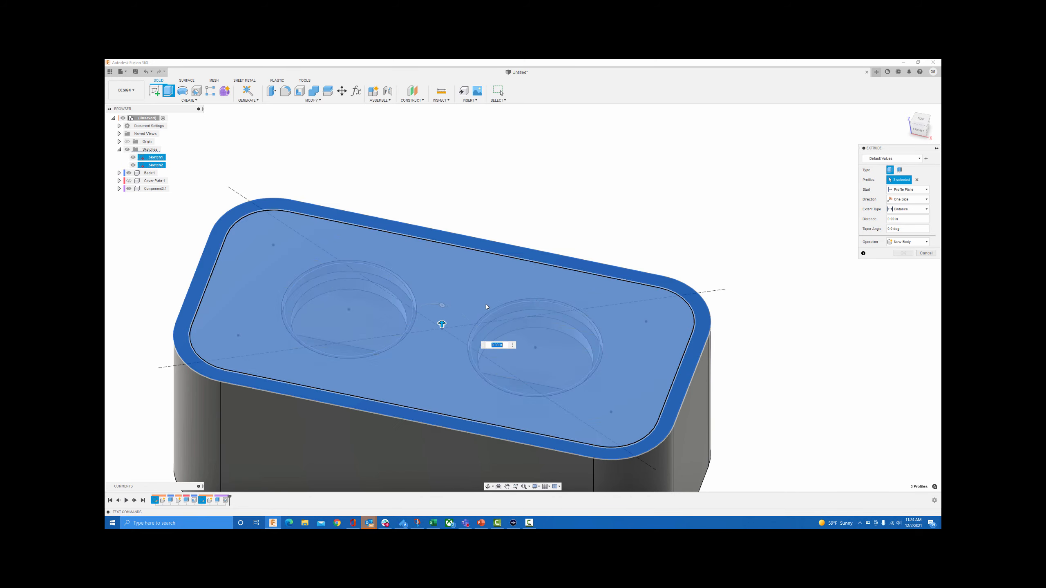
click(514, 324)
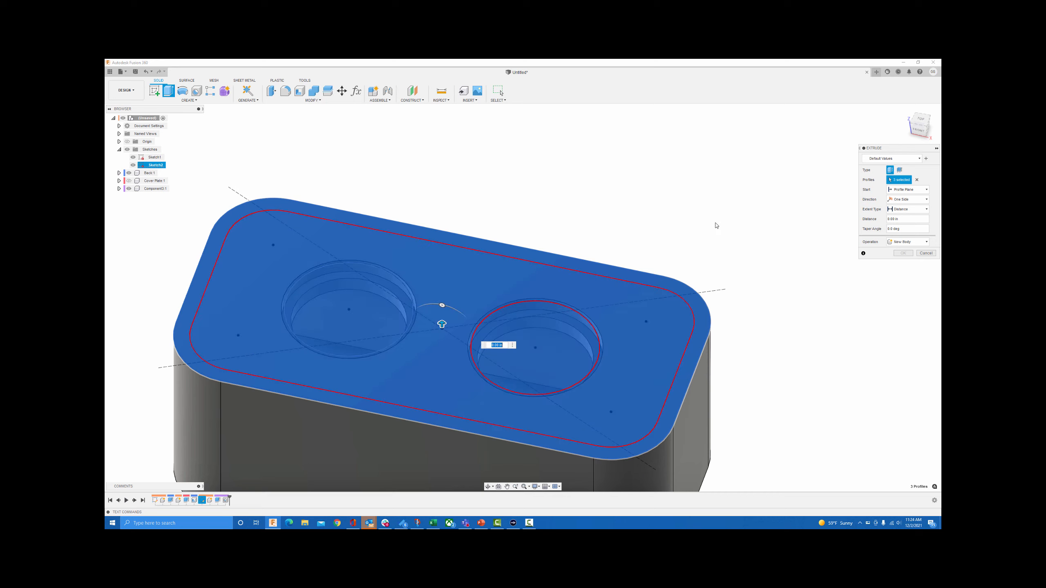
click(917, 180)
Extrude the sketch circle over the left-hand hole by -0.1 in as a new component.
click(350, 301)
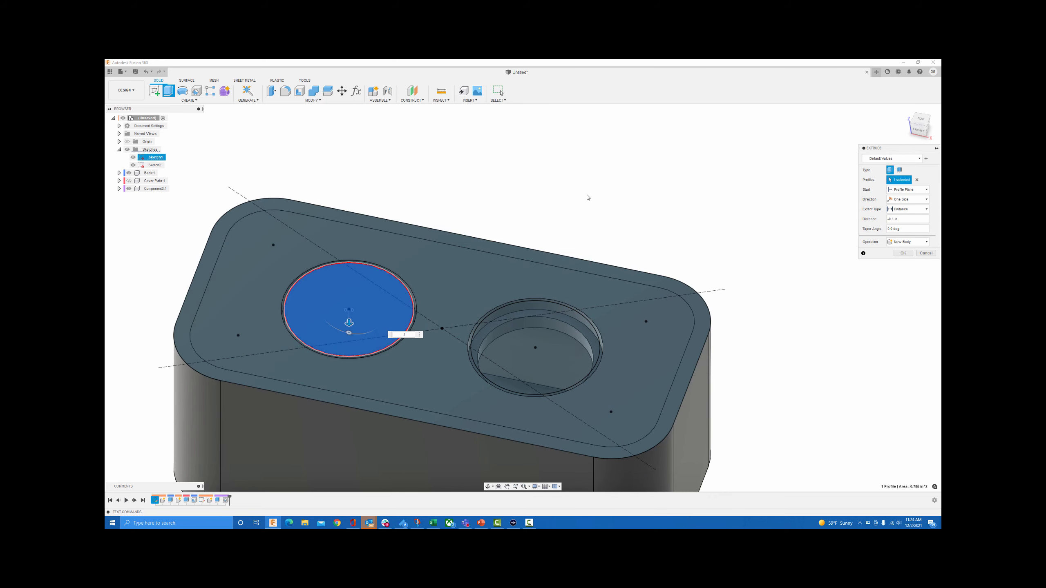
click(907, 242)
click(907, 280)
click(904, 254)
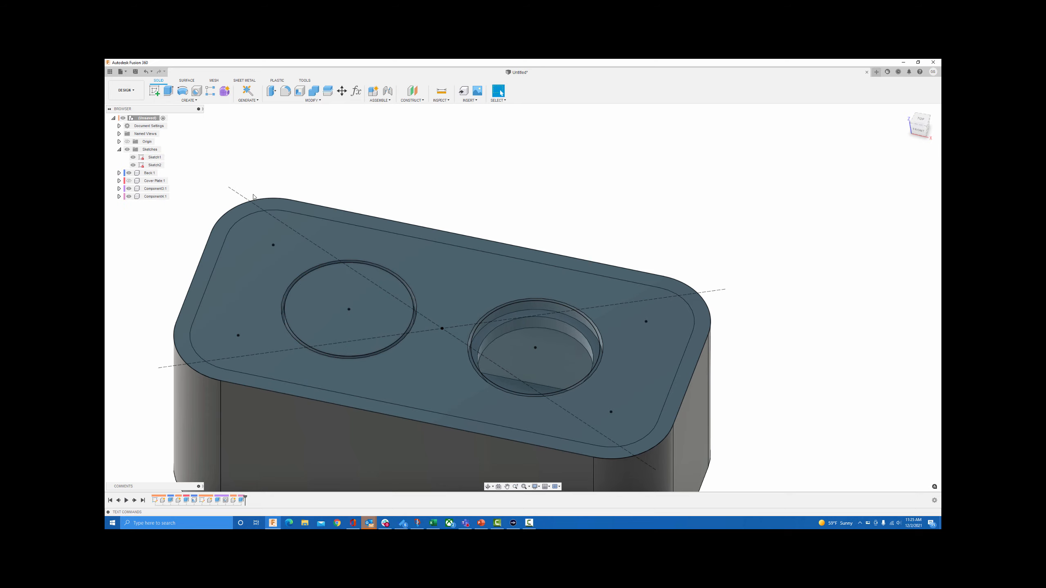
Rename the new disc component as Glass.
double_click(156, 196)
text(Glas)
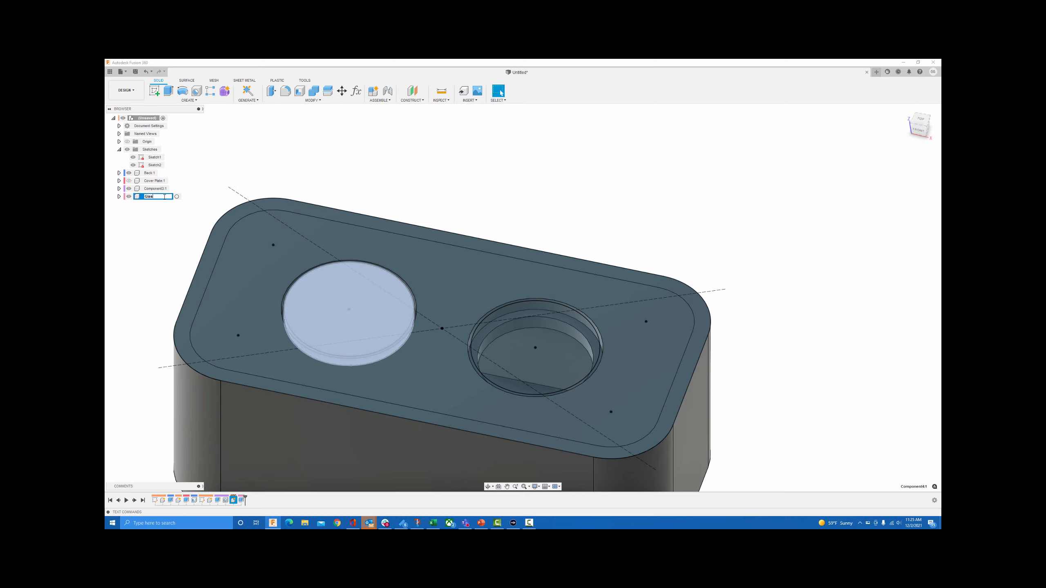
text(s)
key(Return)
click(352, 135)
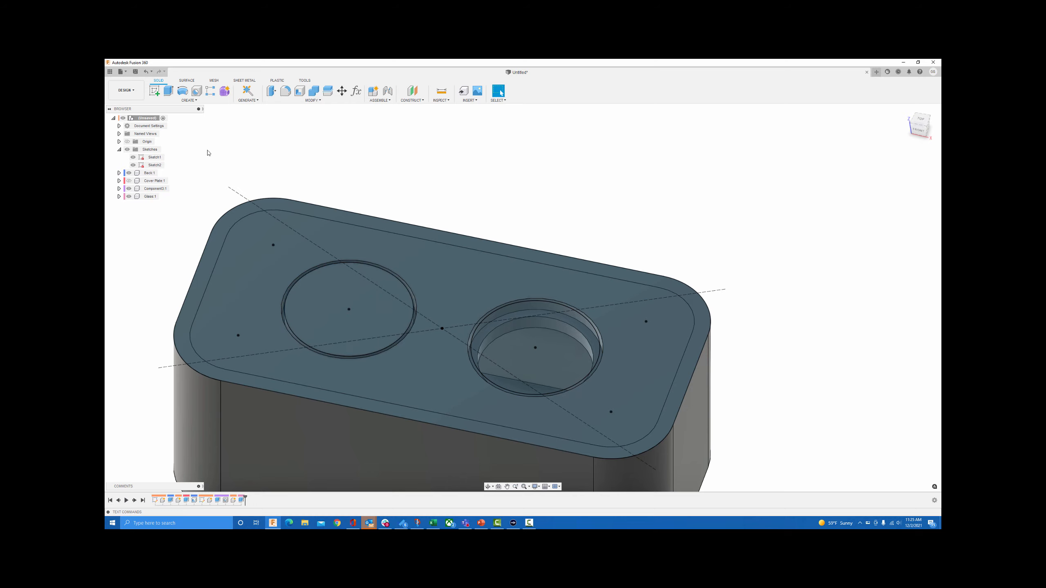
Copy and paste the Glass component, moving the copy out of its hole to free space behind the Back.
right_click(149, 196)
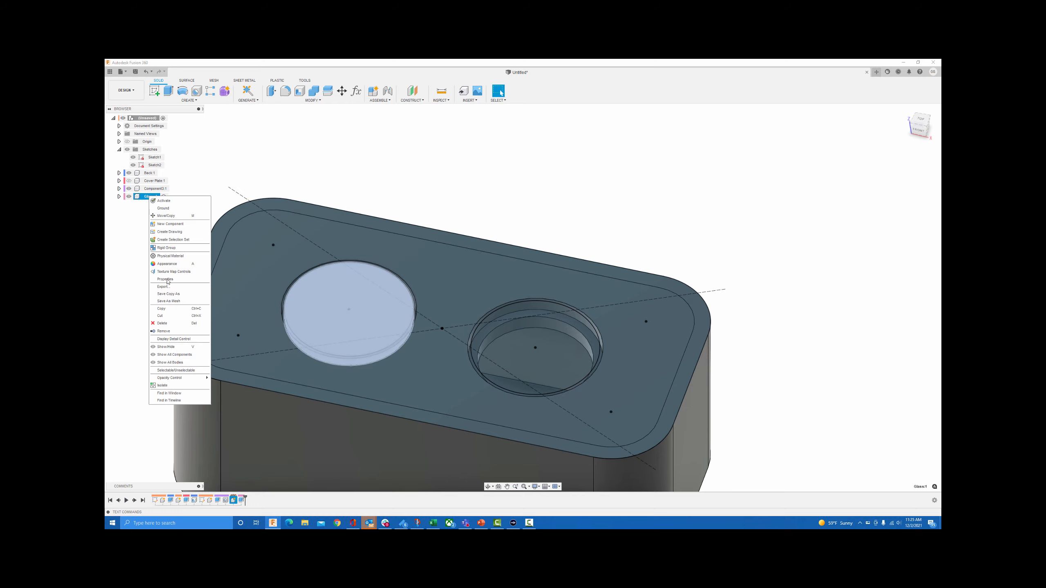
click(170, 309)
click(246, 144)
right_click(246, 143)
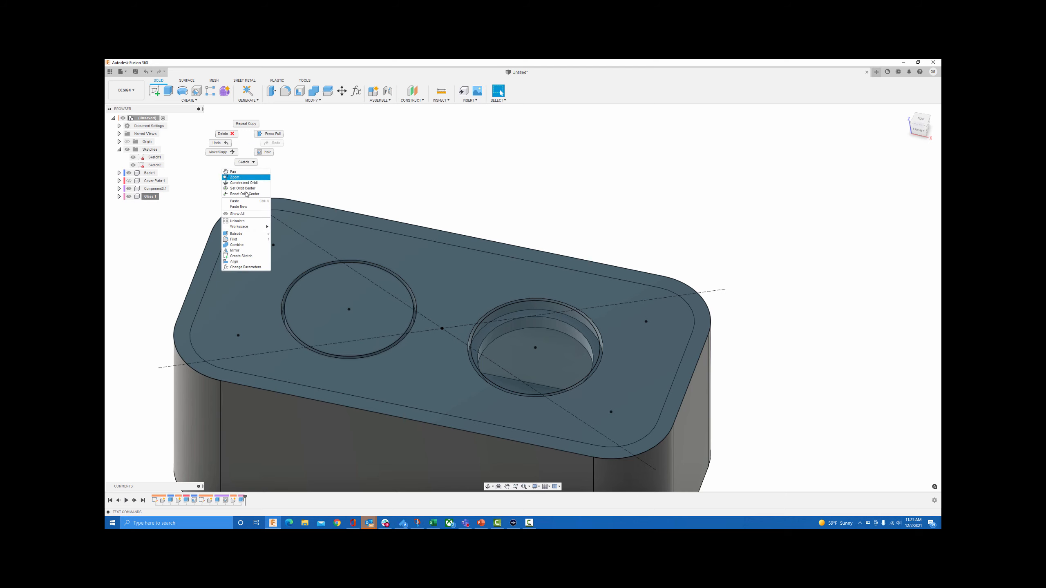
click(252, 204)
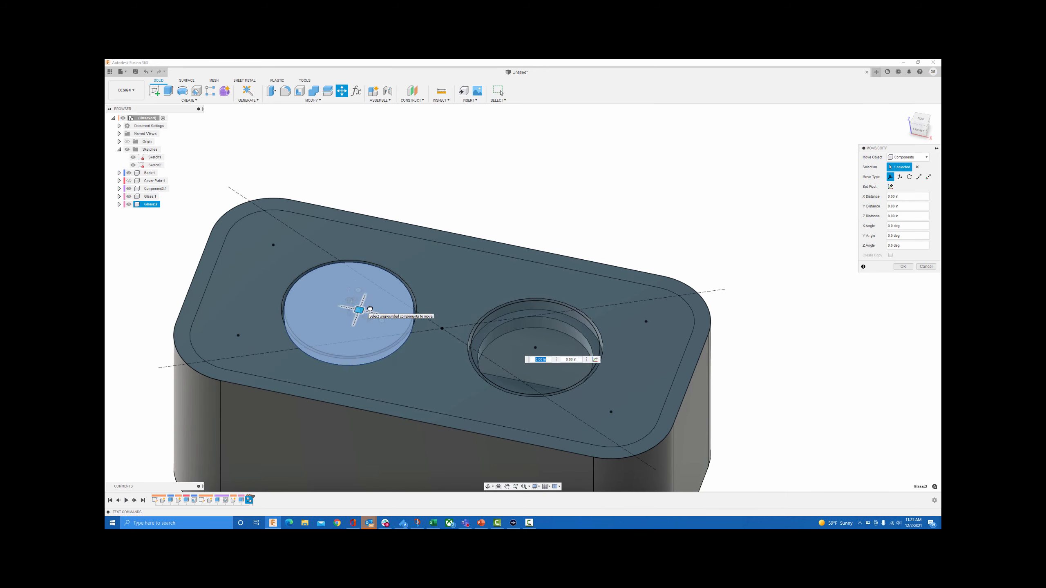
drag(357, 310, 532, 192)
click(901, 267)
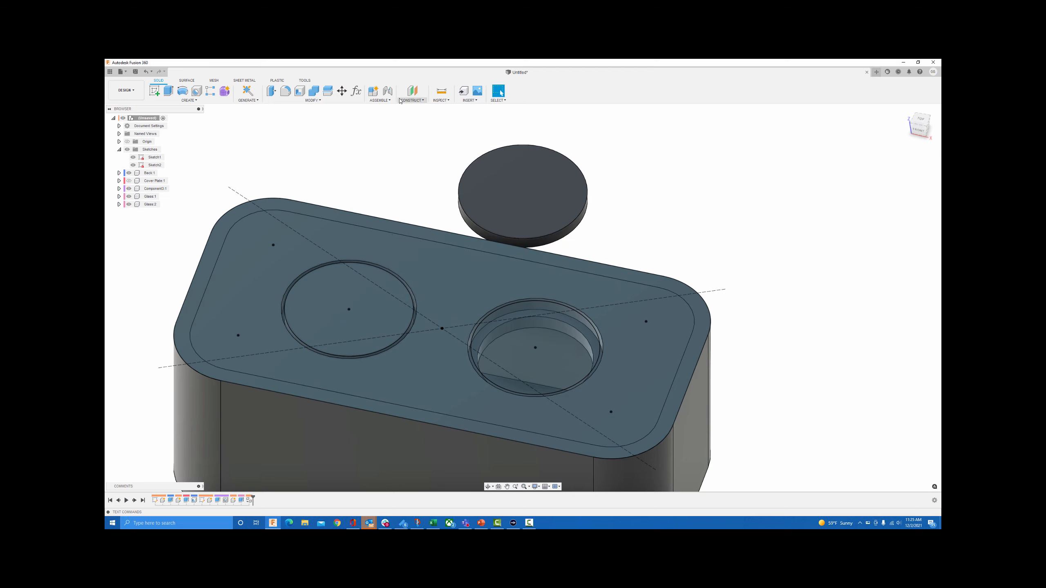
Hide the sketches and joint the copied glass's centre to the counterbore ledge of the insert's empty hole.
click(127, 149)
click(386, 97)
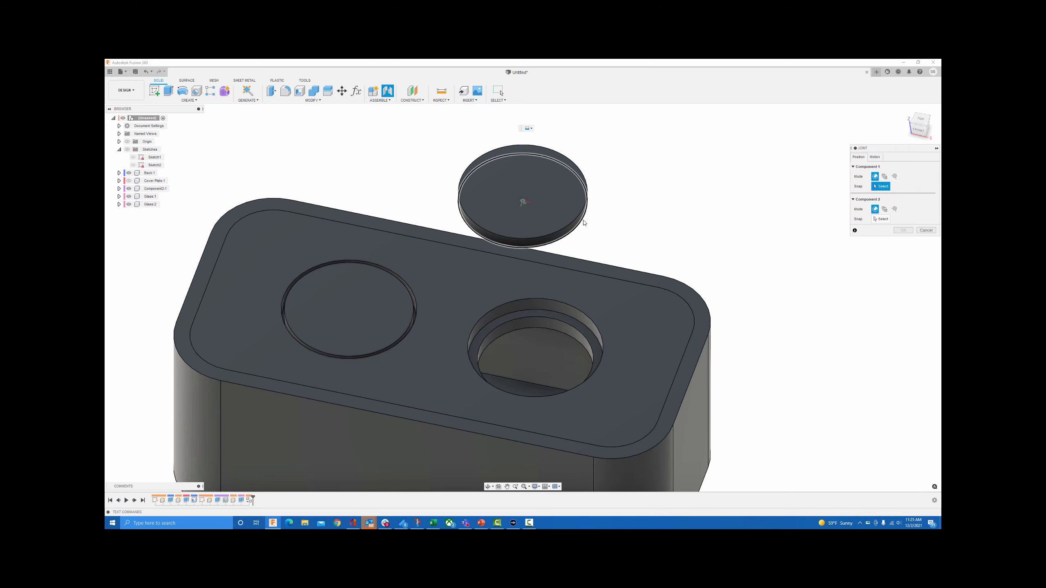
click(523, 203)
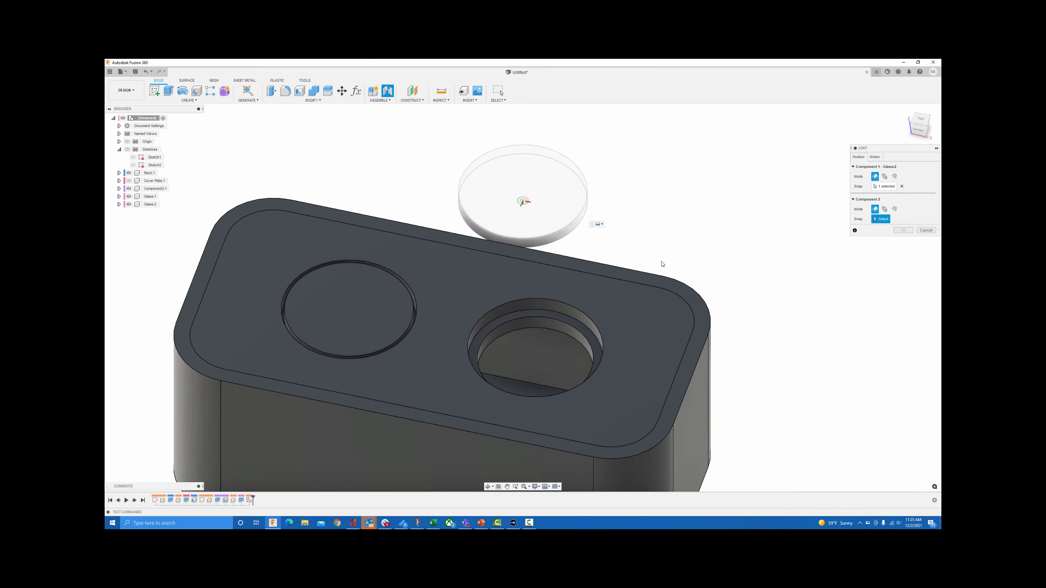
click(576, 324)
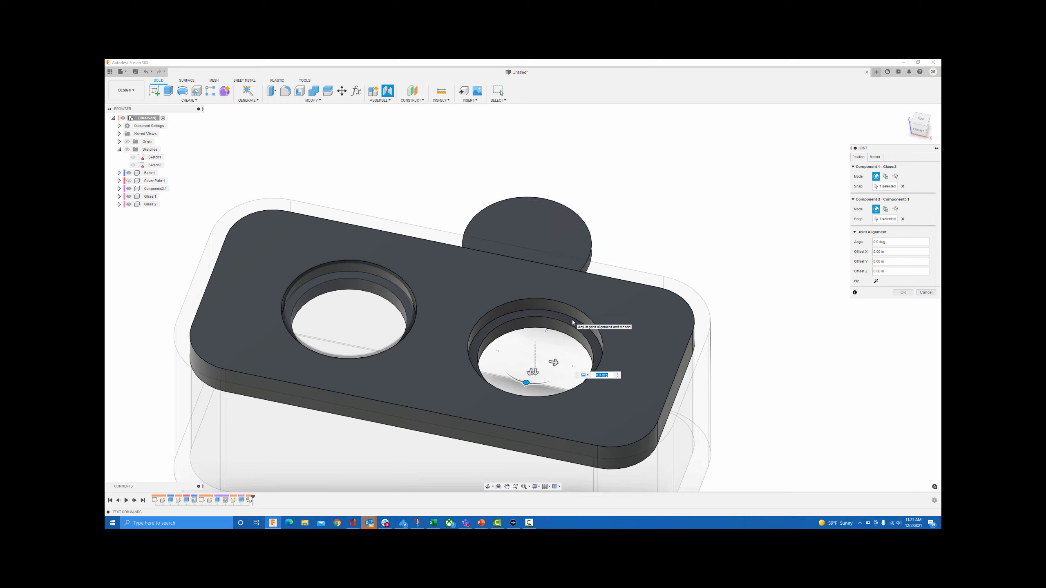
click(875, 157)
click(902, 189)
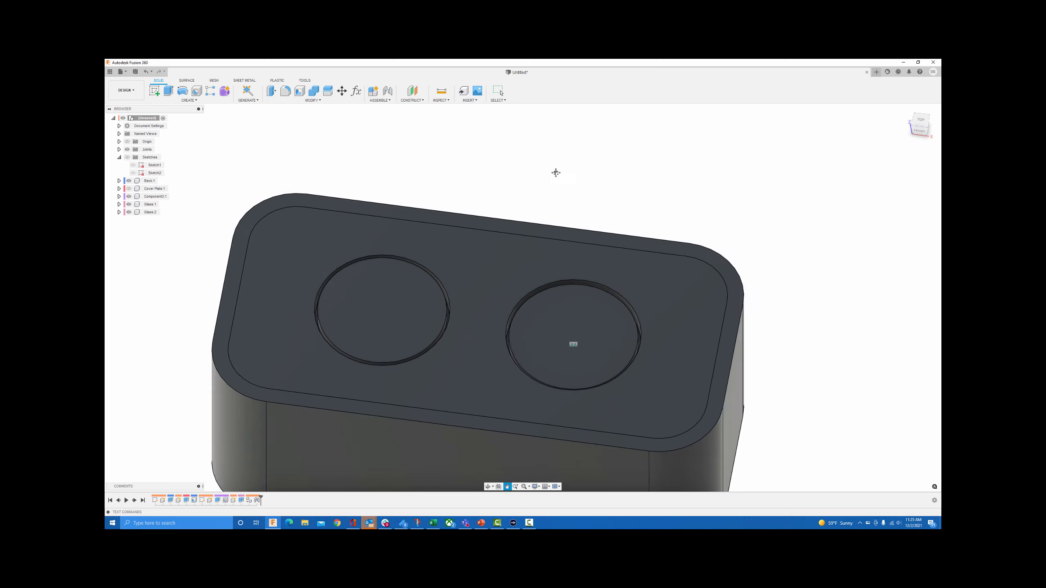
Show the Cover Plate on the assembly and open the appearance settings for bodies and components.
click(128, 188)
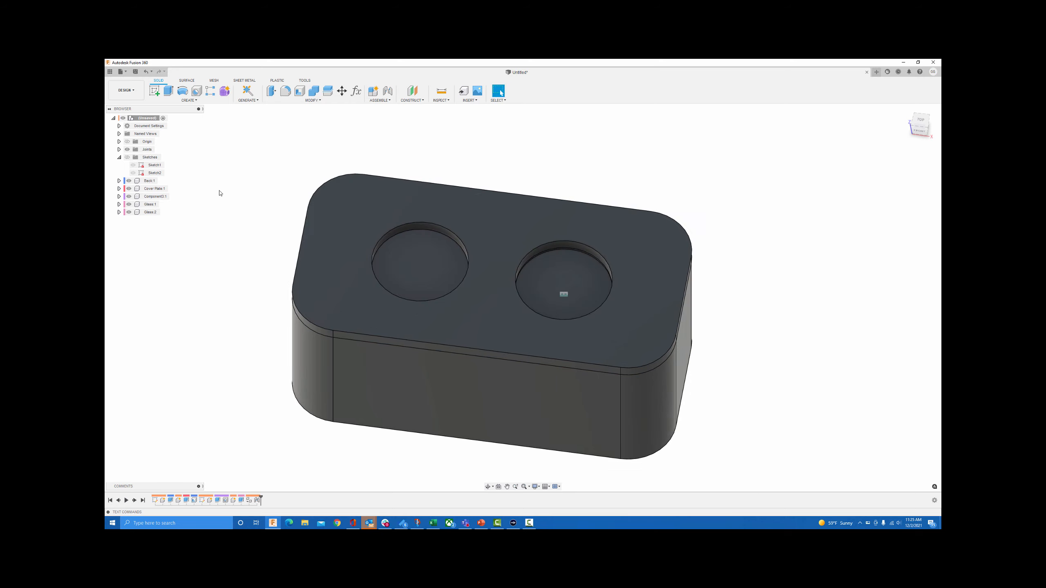
shift+middle_drag(257, 139, 562, 258)
click(293, 101)
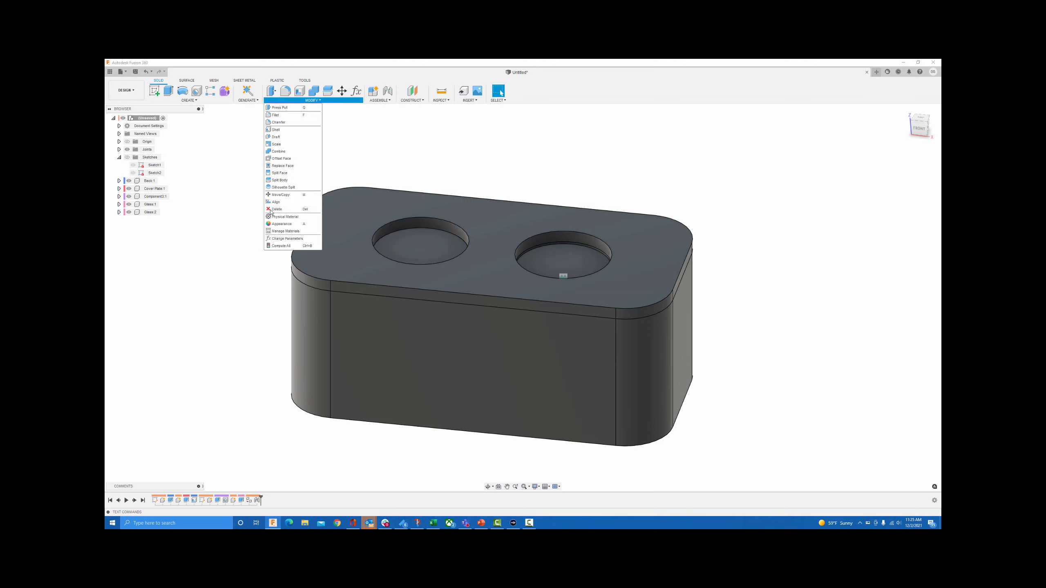
click(120, 88)
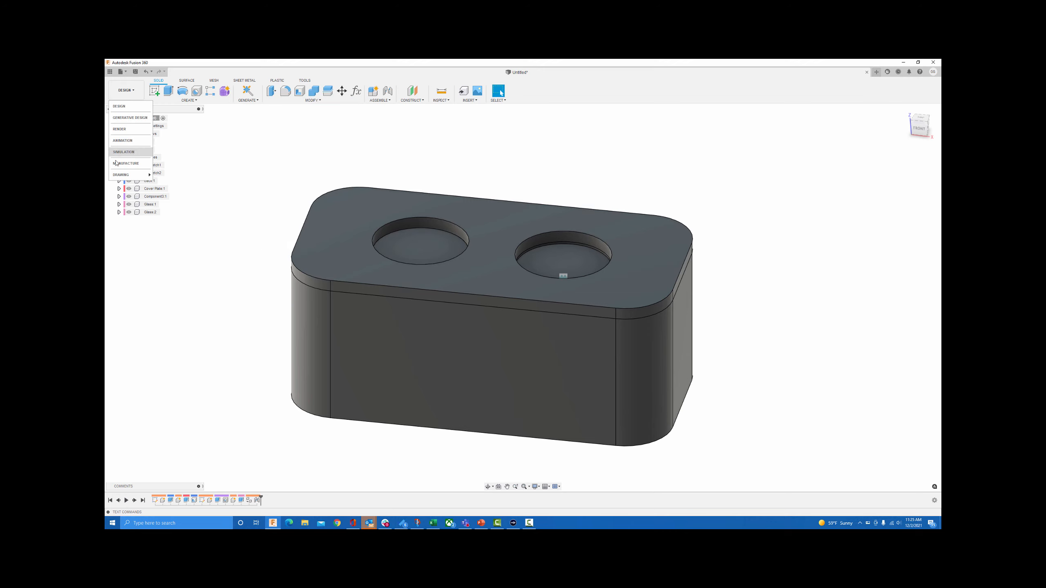
click(312, 100)
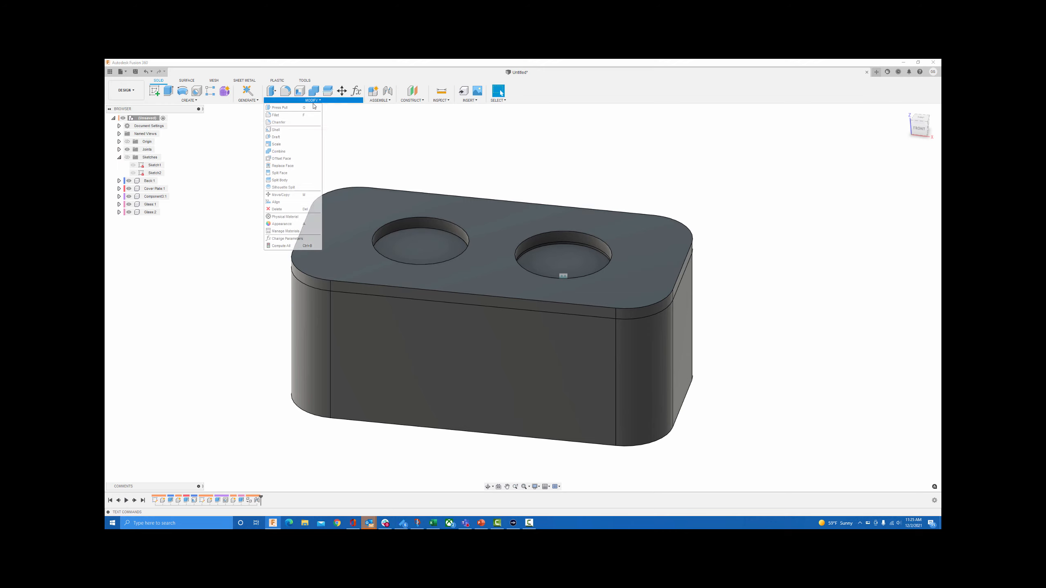
click(284, 225)
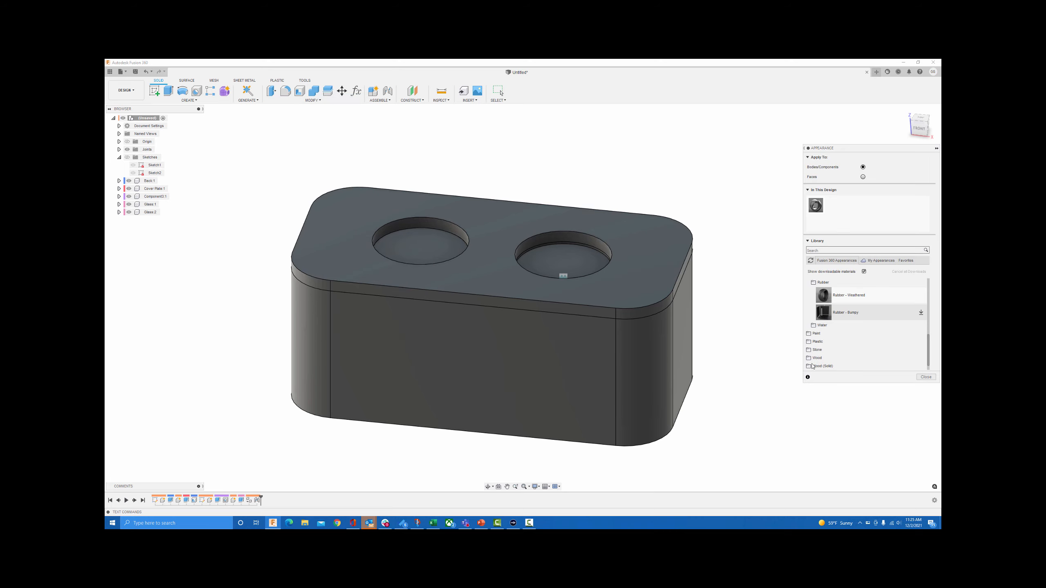
Apply Paint - Enamel Glossy (White) to the Back and Paint - Enamel Glossy (Black) to the Cover Plate.
scroll(827, 332, down, 1)
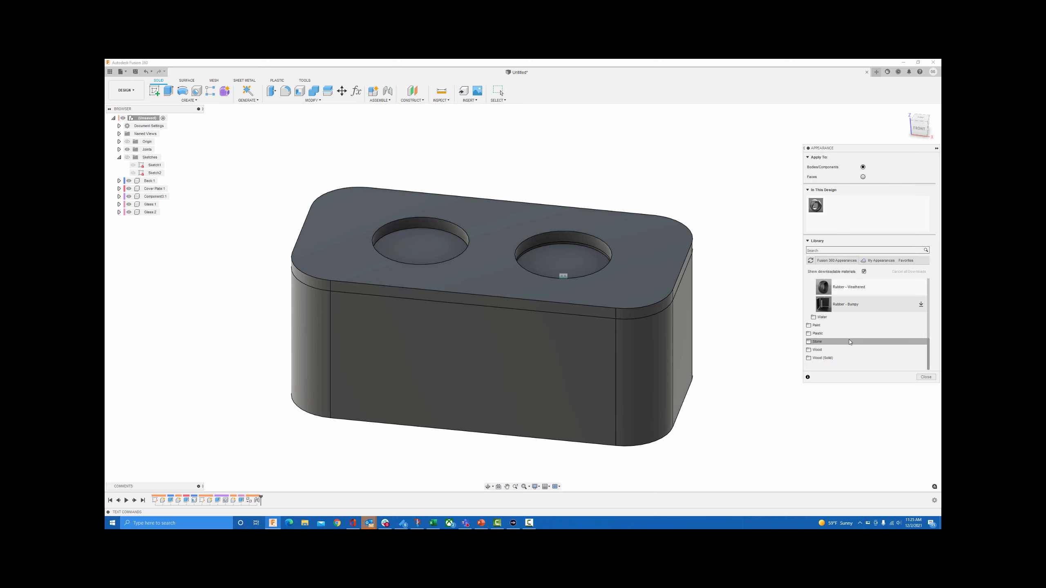
click(832, 325)
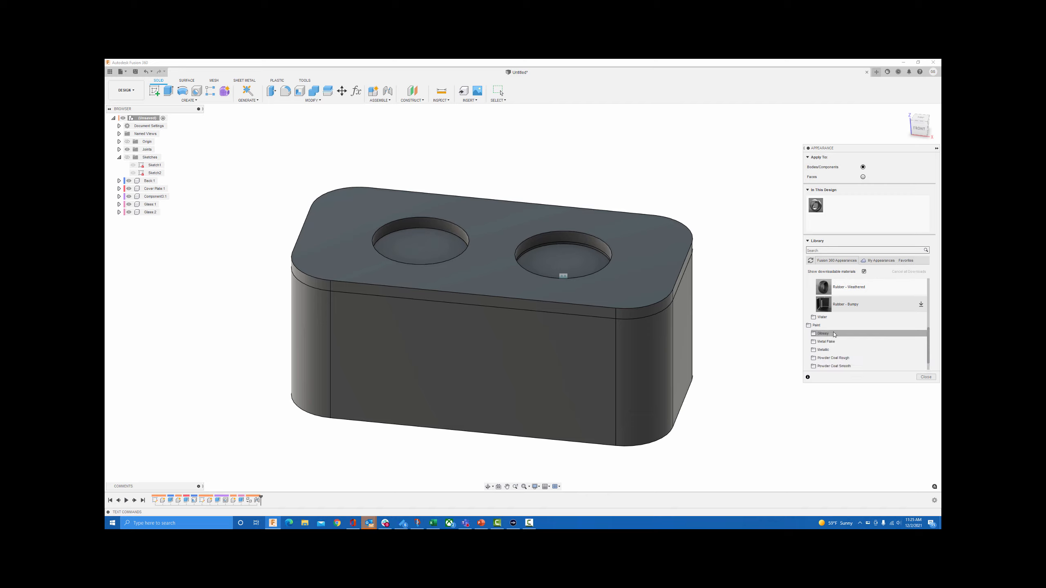
scroll(833, 328, down, 3)
drag(833, 325, 652, 369)
scroll(838, 304, up, 3)
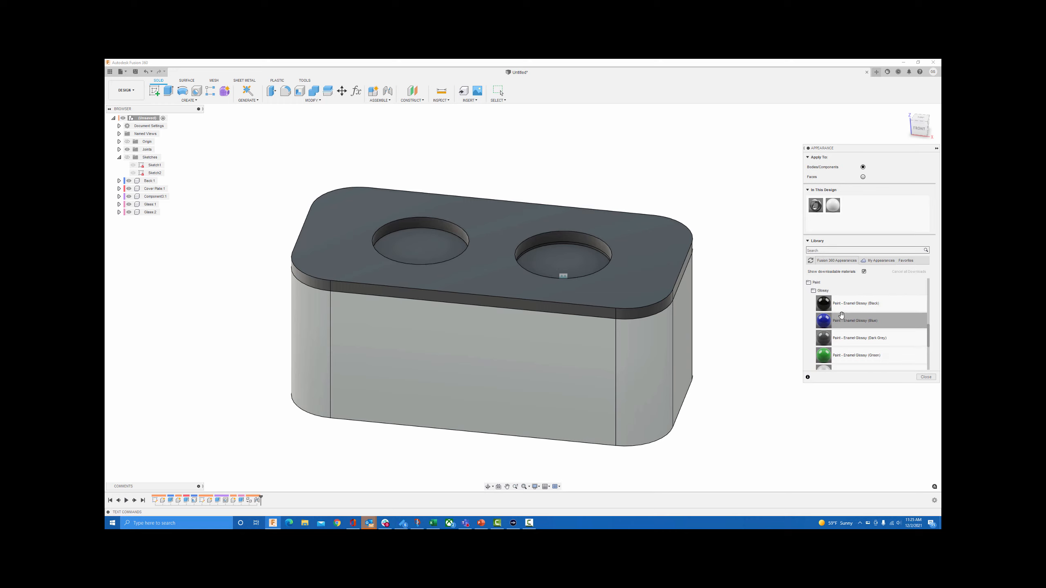
drag(824, 303, 680, 276)
shift+middle_drag(773, 286, 766, 268)
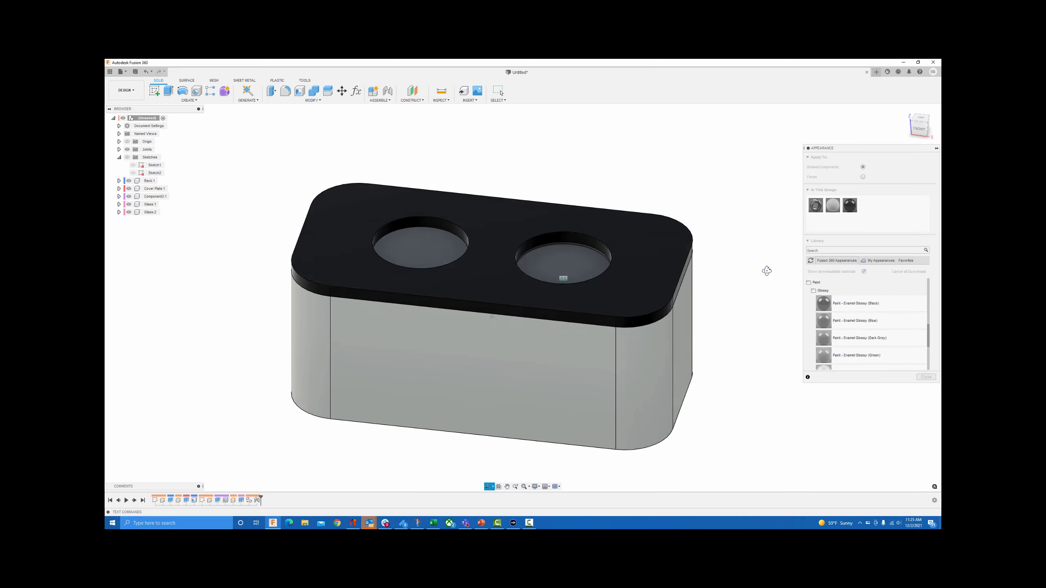
Apply the Glass - Light Color (Blue) appearance to the glass discs and close the appearance settings.
scroll(840, 328, down, 5)
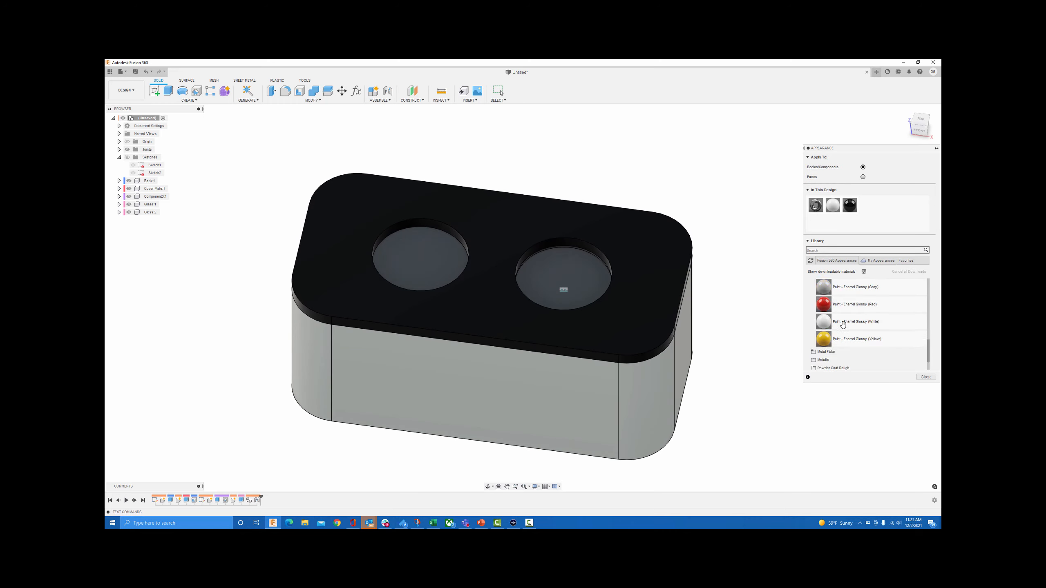
scroll(834, 313, up, 10)
click(824, 291)
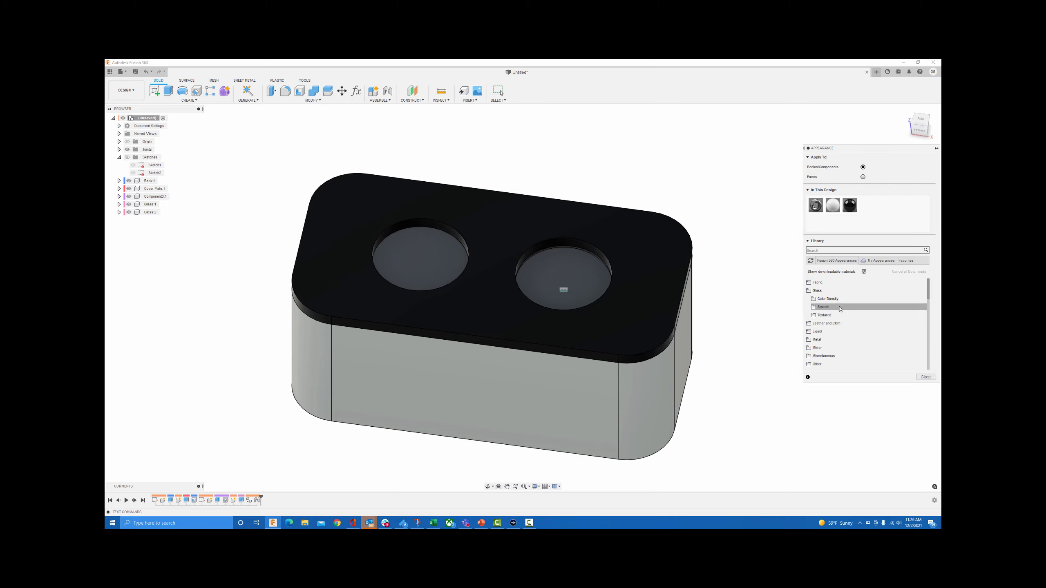
click(838, 299)
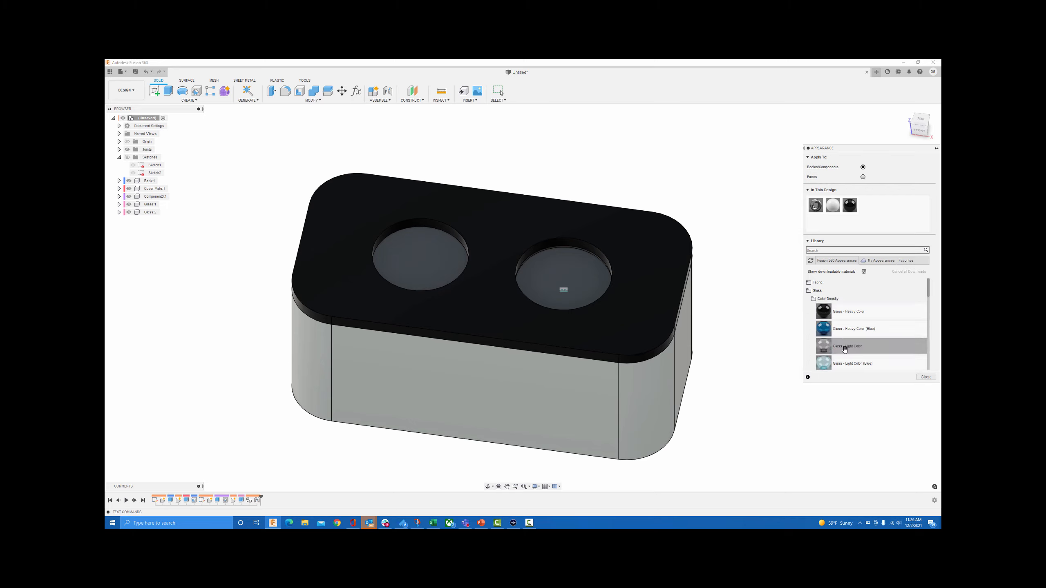
drag(851, 365, 576, 286)
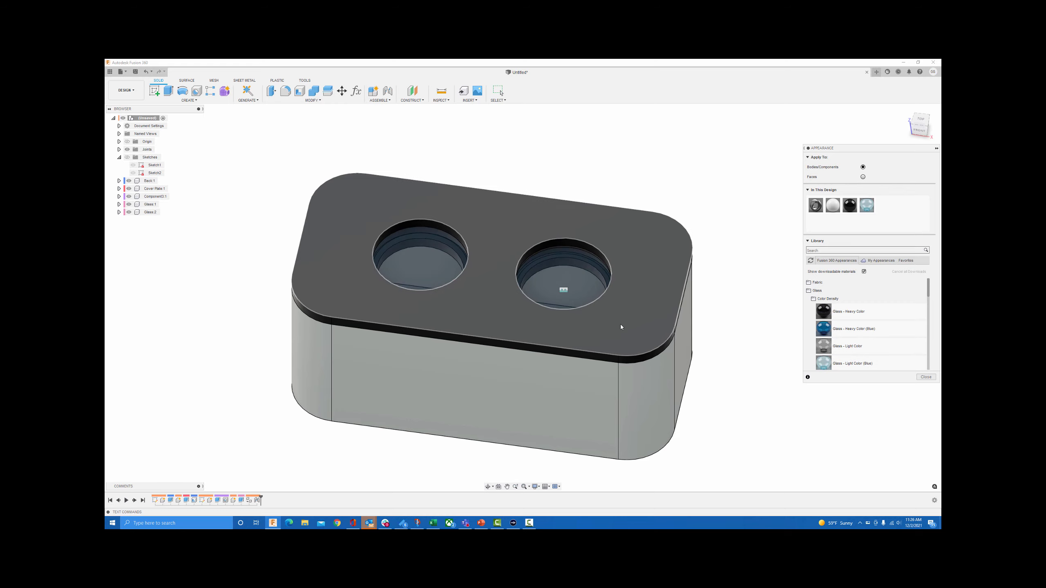
shift+middle_drag(677, 196, 655, 268)
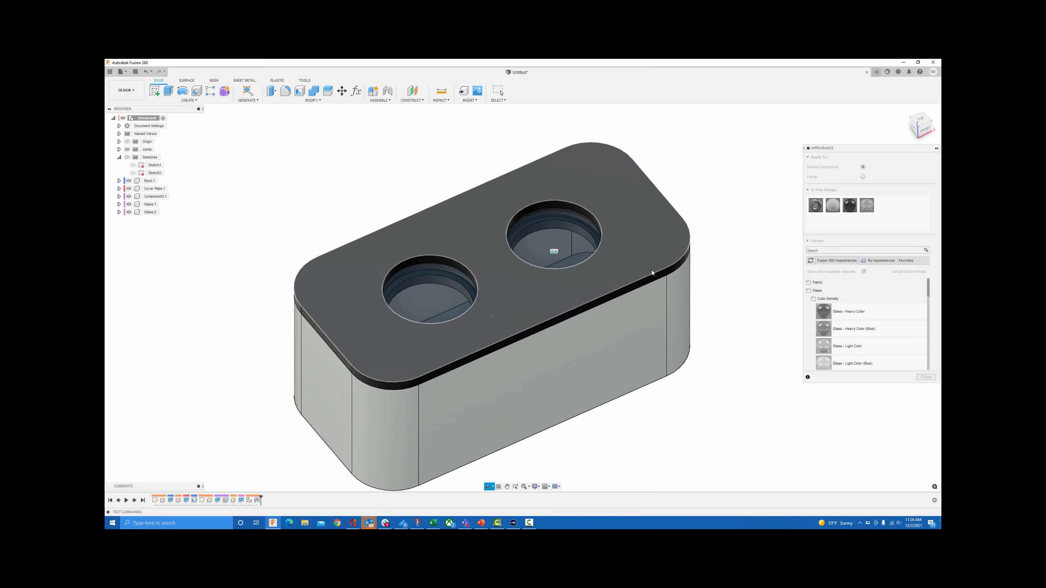
click(917, 378)
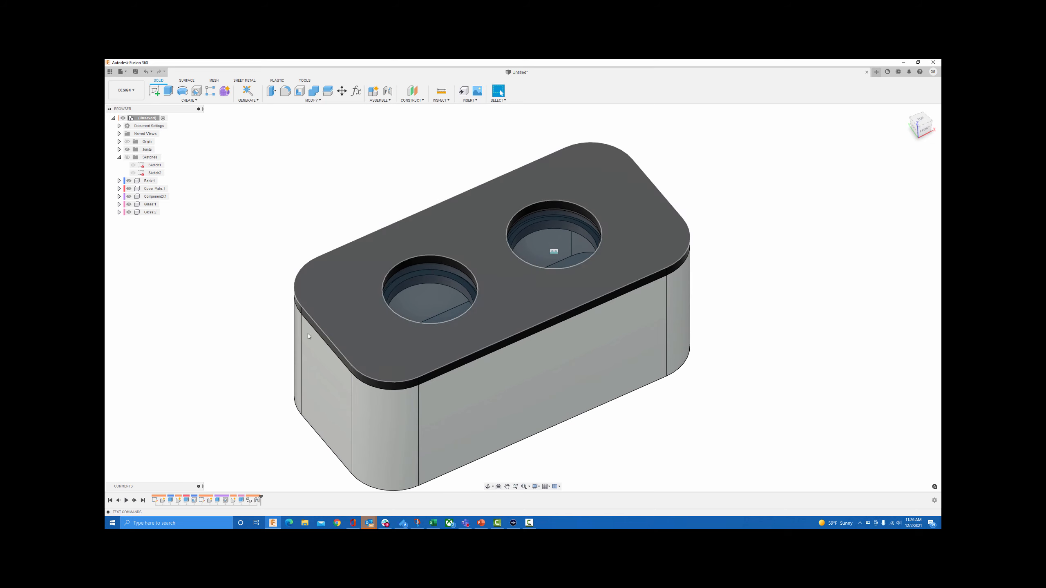
Edit the base sketch, try an overall rounded-rectangle length of 3.5 in, settle on 3.25 in, and finish the sketch.
double_click(155, 500)
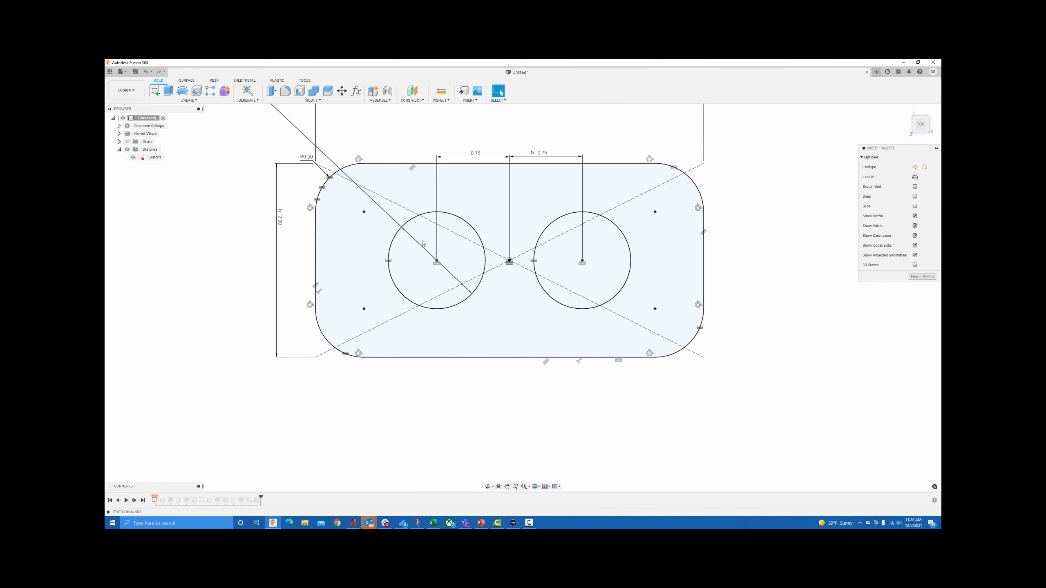
double_click(456, 198)
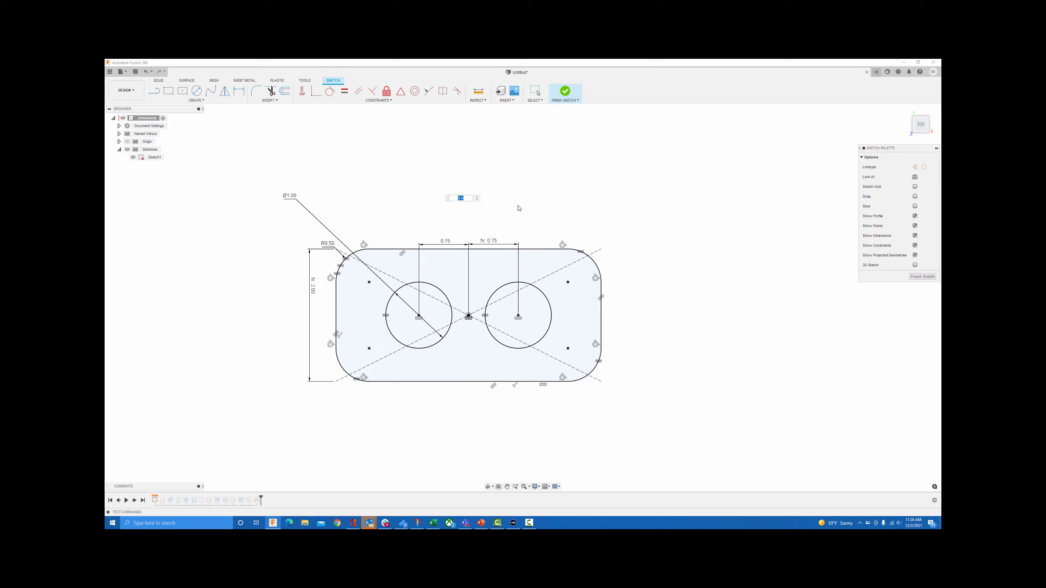
text(3.5)
key(Return)
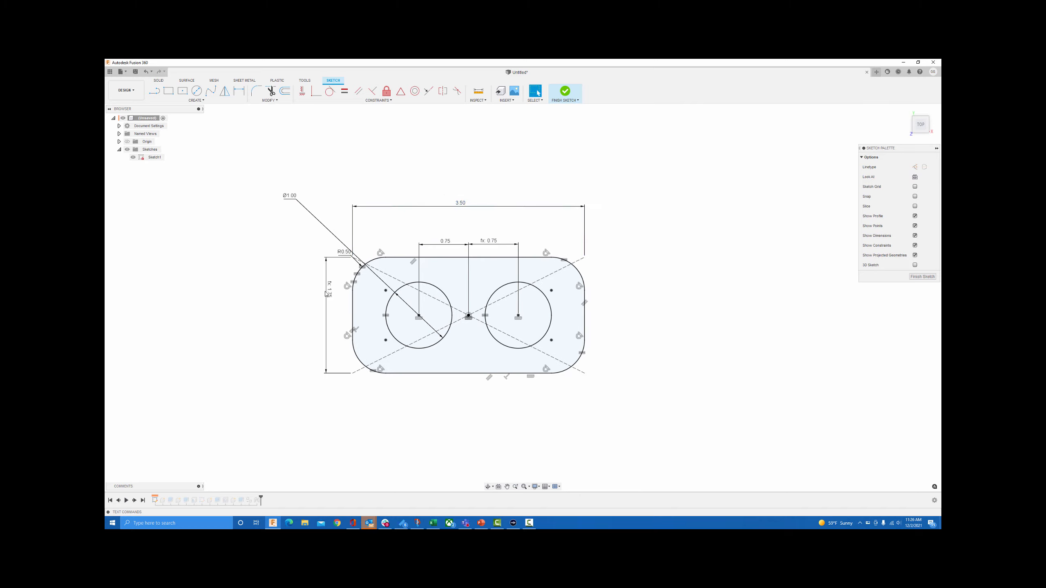
double_click(460, 204)
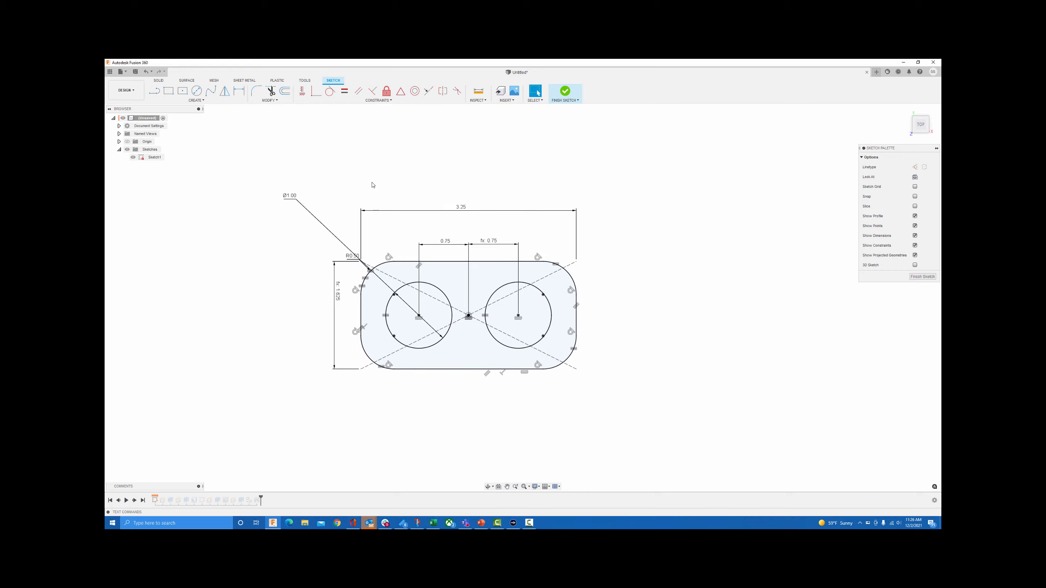
click(565, 90)
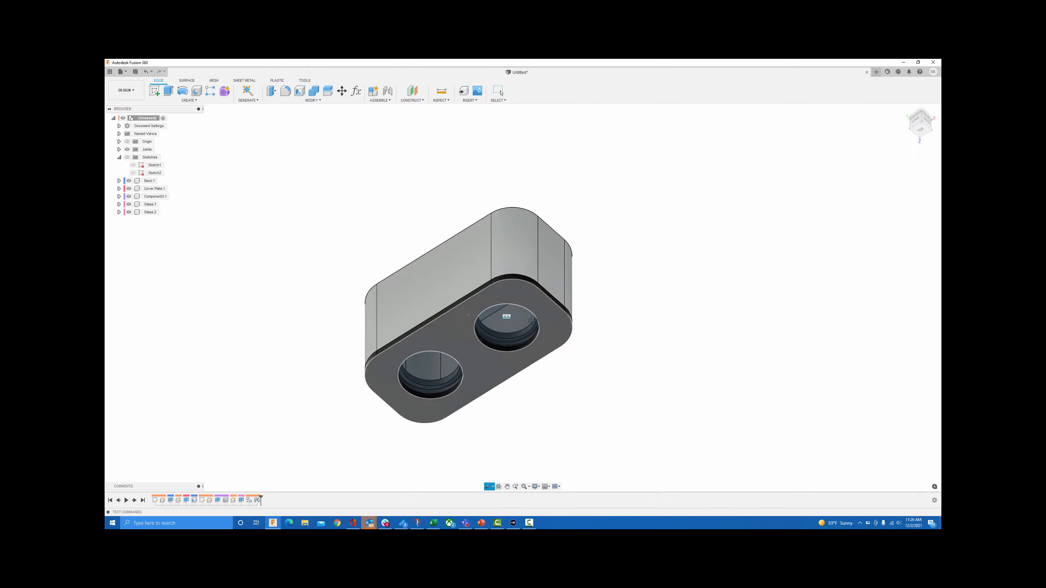
mouse_move(609, 330)
shift+middle_down()
mouse_move(593, 321)
mouse_move(595, 304)
mouse_move(597, 358)
mouse_move(584, 355)
mouse_move(597, 325)
mouse_move(597, 334)
shift+middle_up()
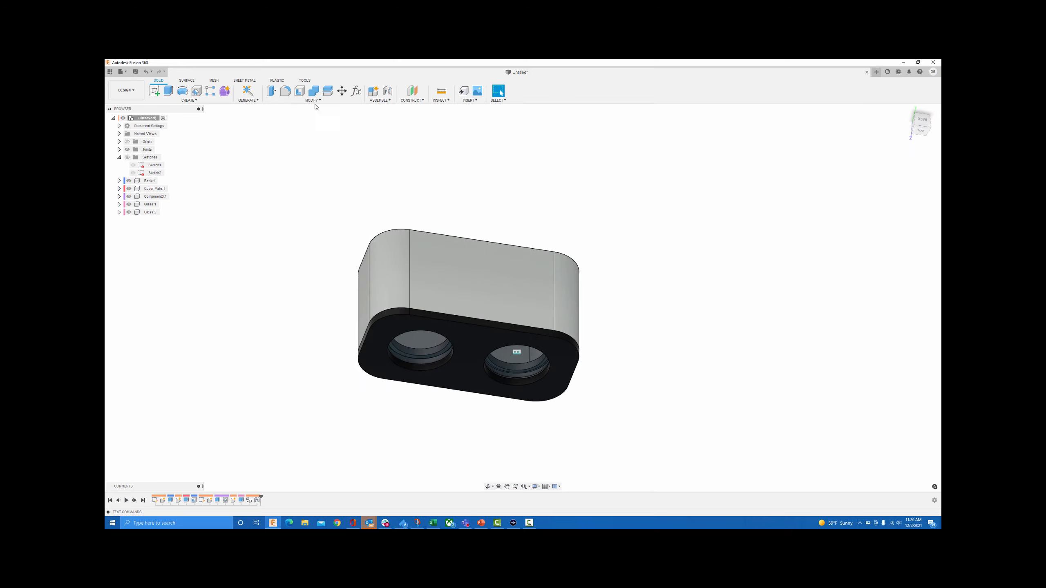
click(286, 91)
click(453, 237)
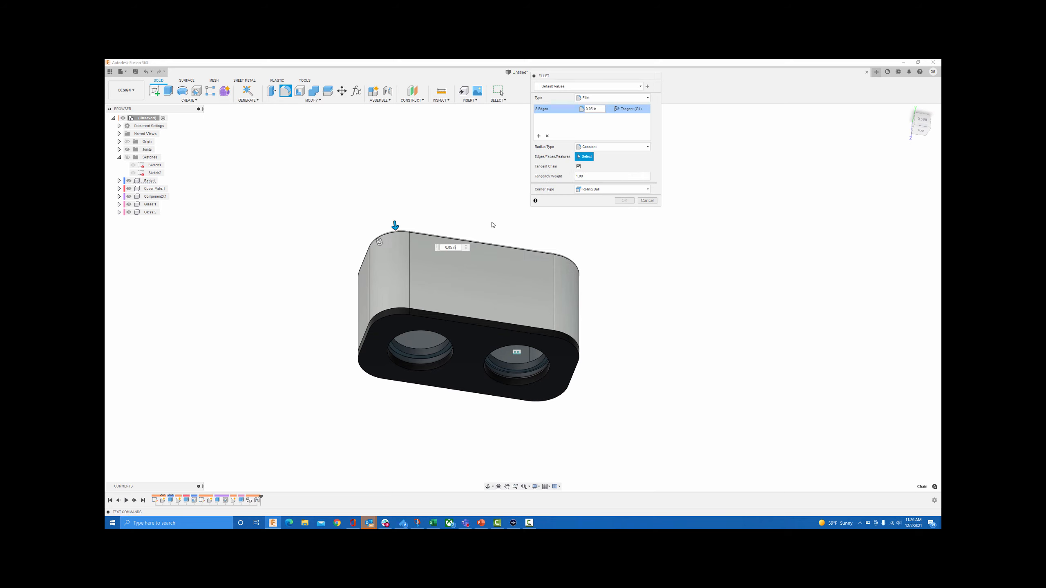
mouse_move(396, 226)
mouse_down()
mouse_move(399, 245)
mouse_move(410, 238)
mouse_up()
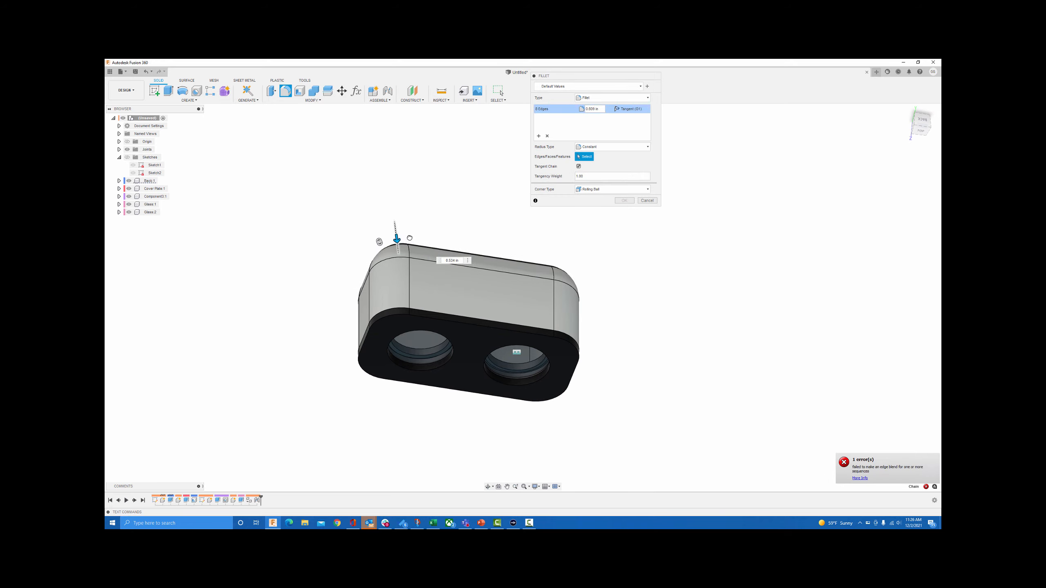
click(647, 200)
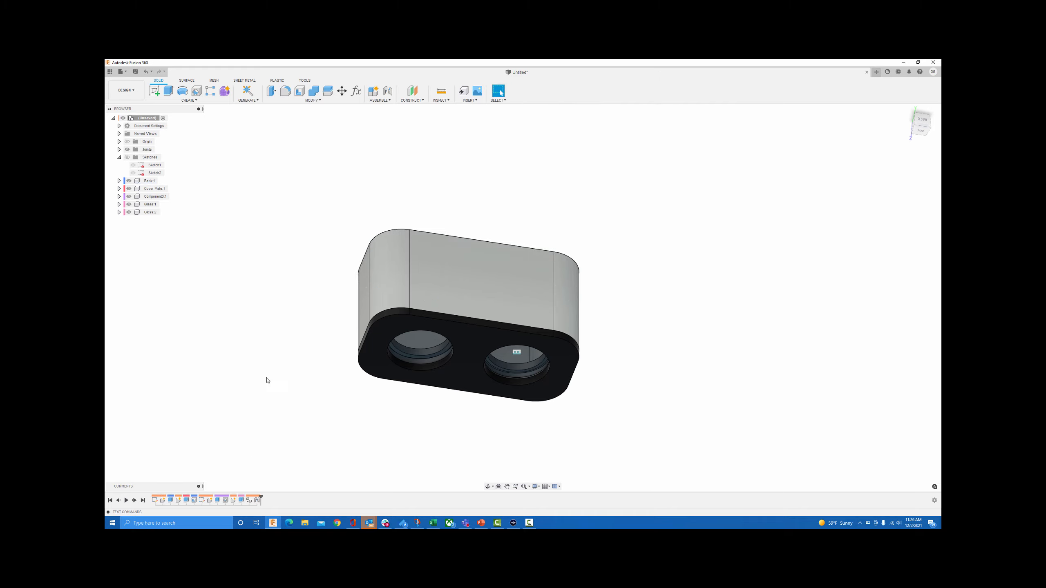
Fillet the outer edge loop of the Back's closed end with a radius of about 0.78 in, and inspect it from the side.
key(F6)
click(285, 94)
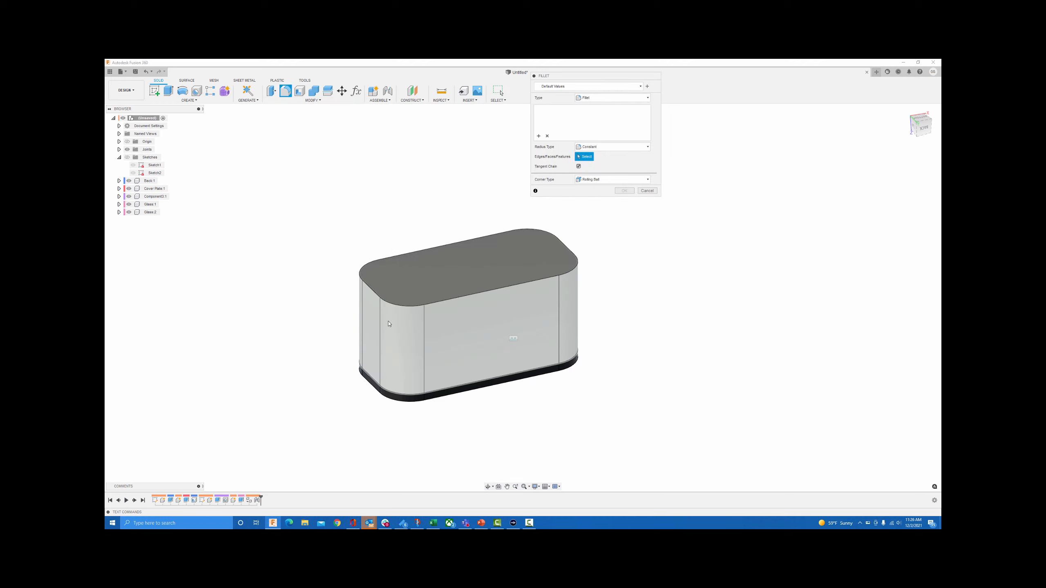
click(415, 307)
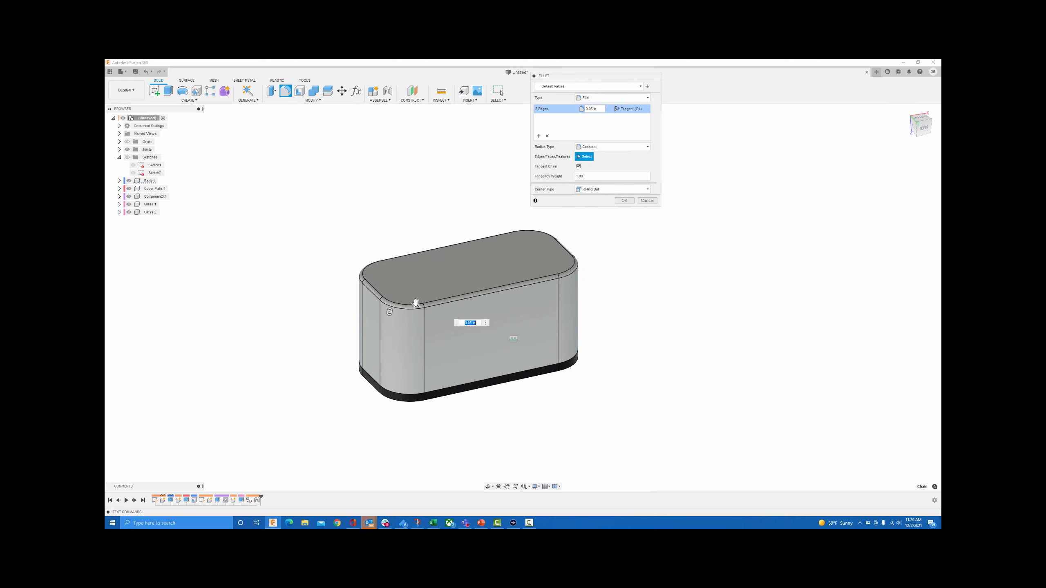
mouse_move(413, 310)
mouse_down()
mouse_move(409, 320)
mouse_move(414, 311)
mouse_up()
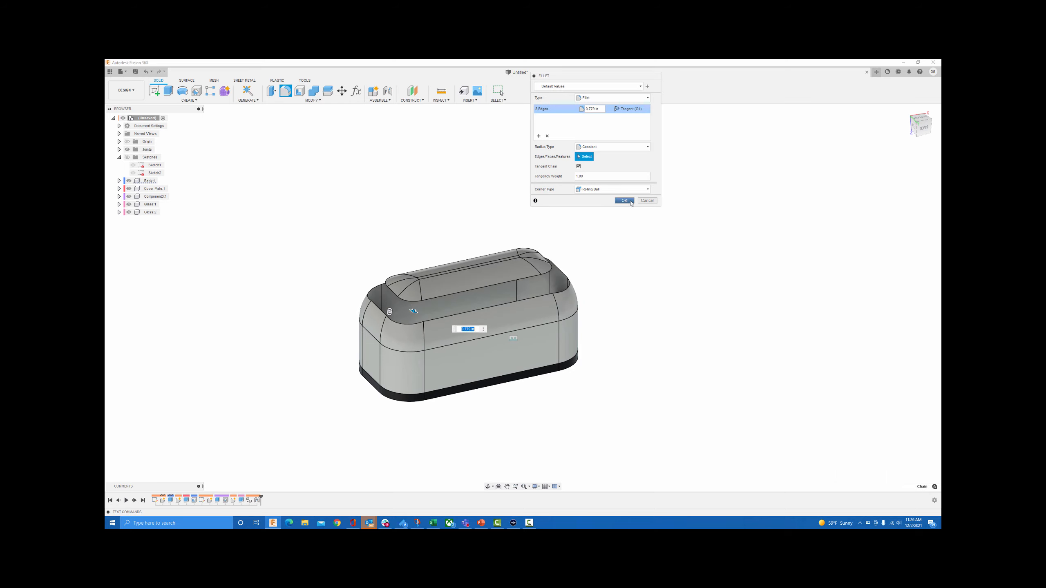
click(624, 200)
shift+middle_drag(623, 252, 595, 282)
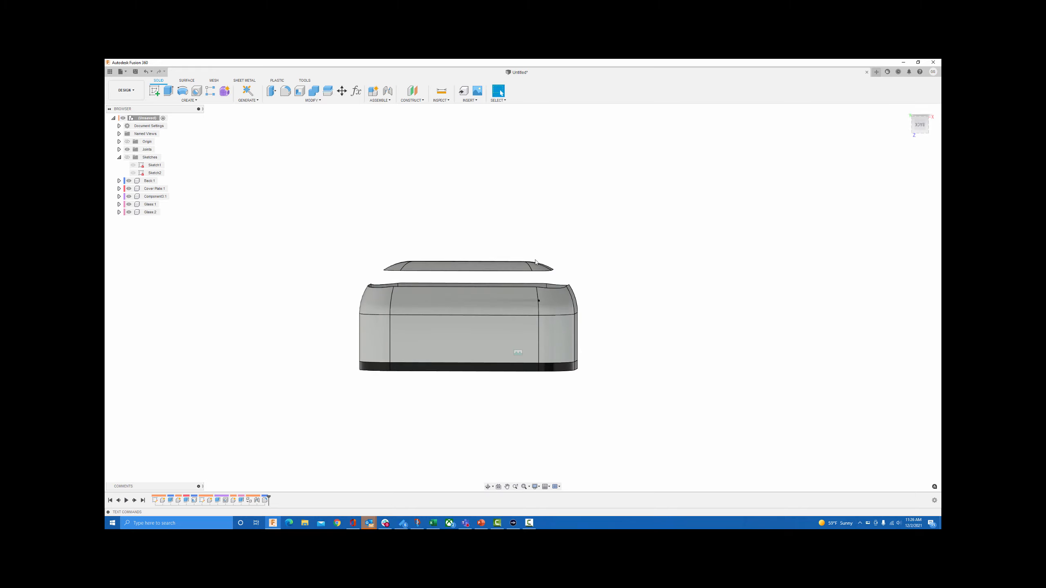
shift+middle_drag(518, 213, 516, 231)
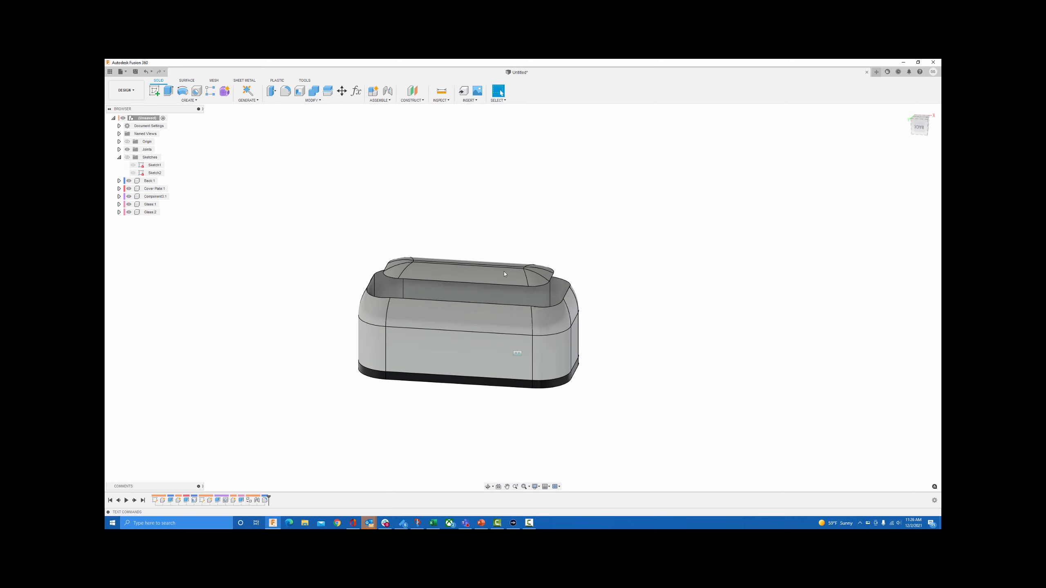
Delete the latest fillet on the Back from the timeline.
click(264, 500)
right_click(265, 501)
click(275, 457)
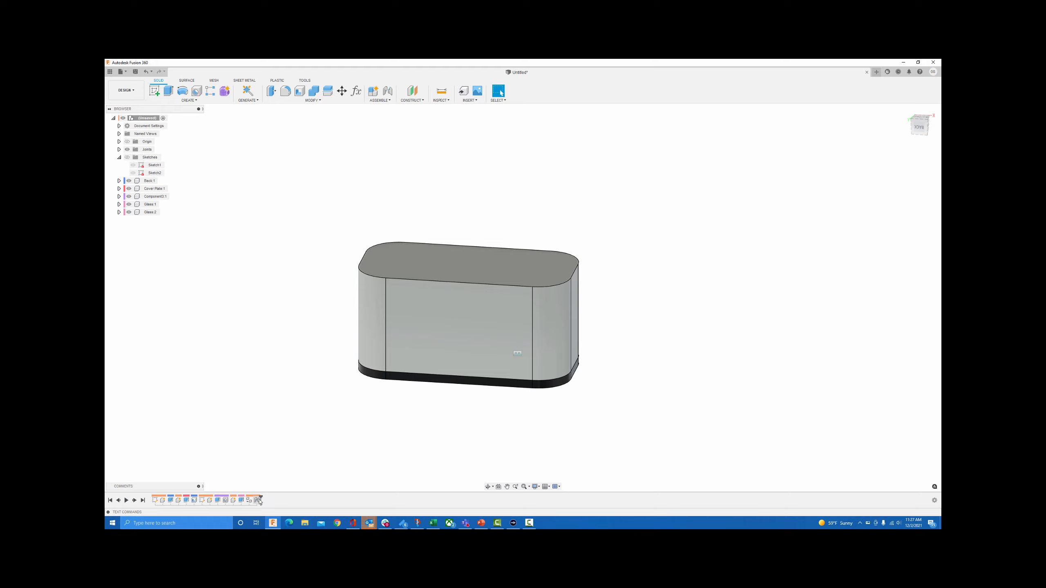
Roll the timeline back to before the shell and fillet the edges of the Back's closed end face with a radius of about 0.6 in.
drag(261, 497, 188, 496)
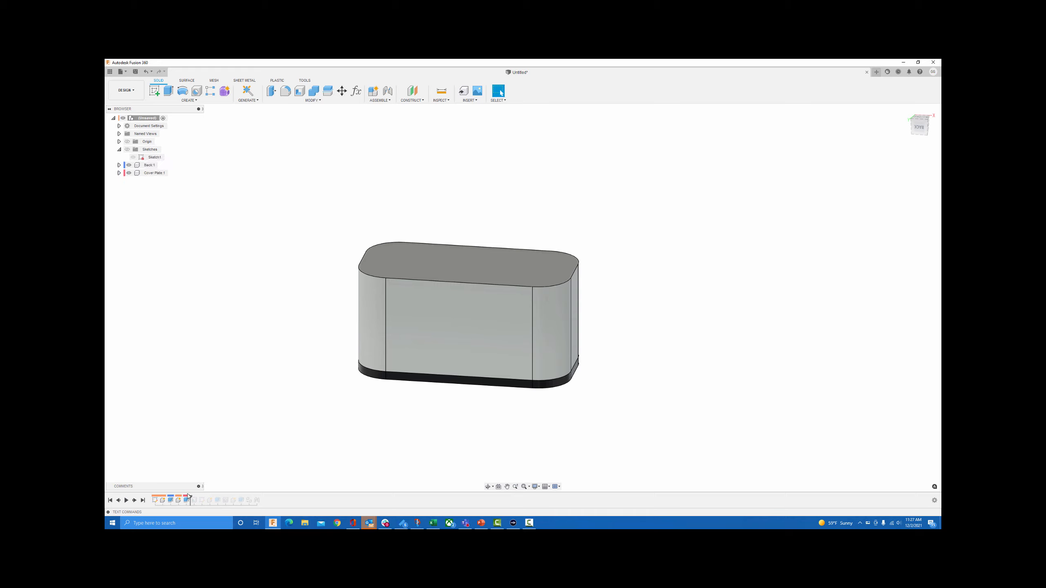
click(285, 91)
click(436, 269)
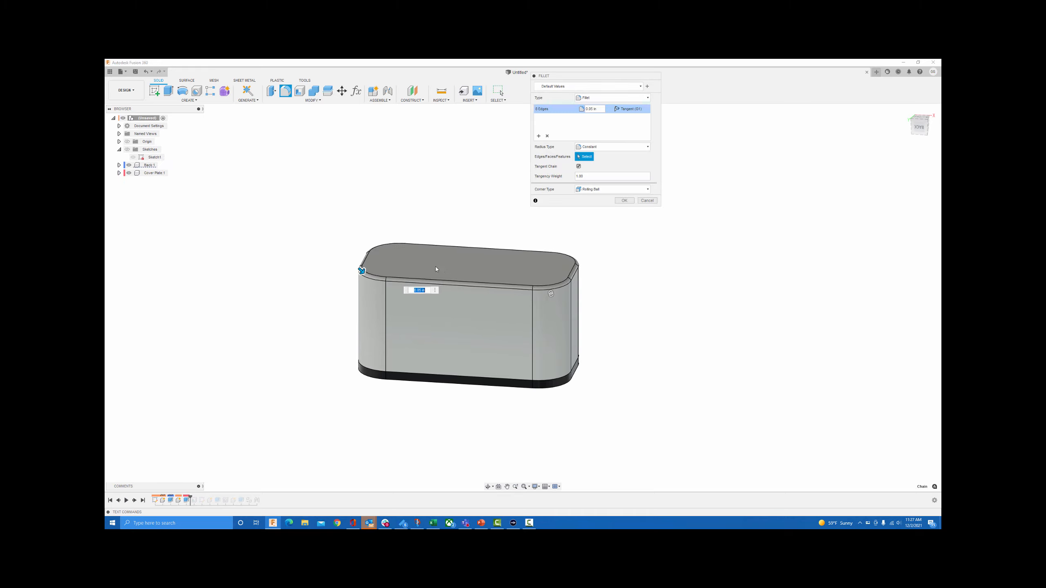
drag(361, 269, 370, 280)
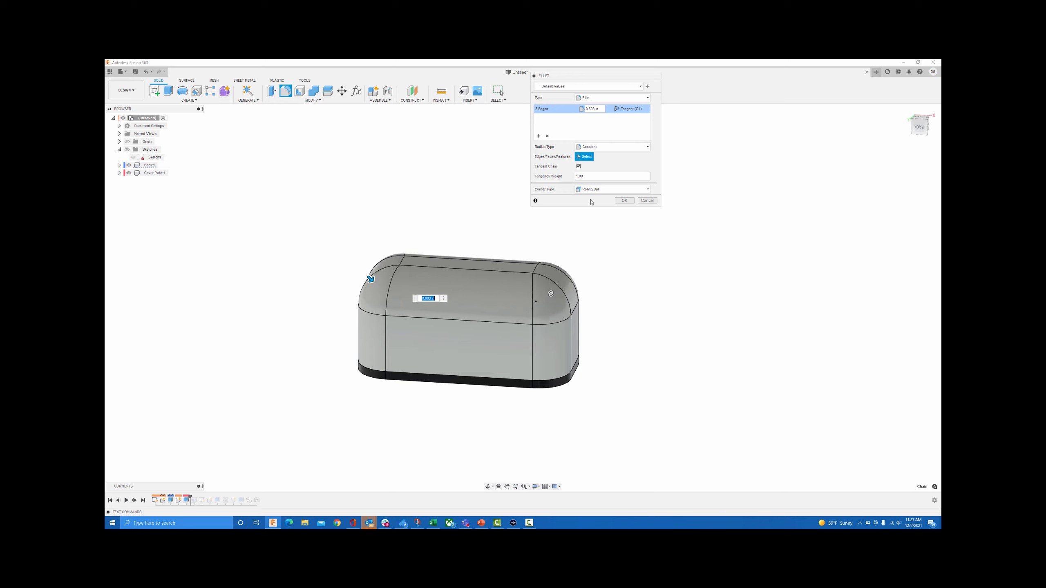
click(622, 201)
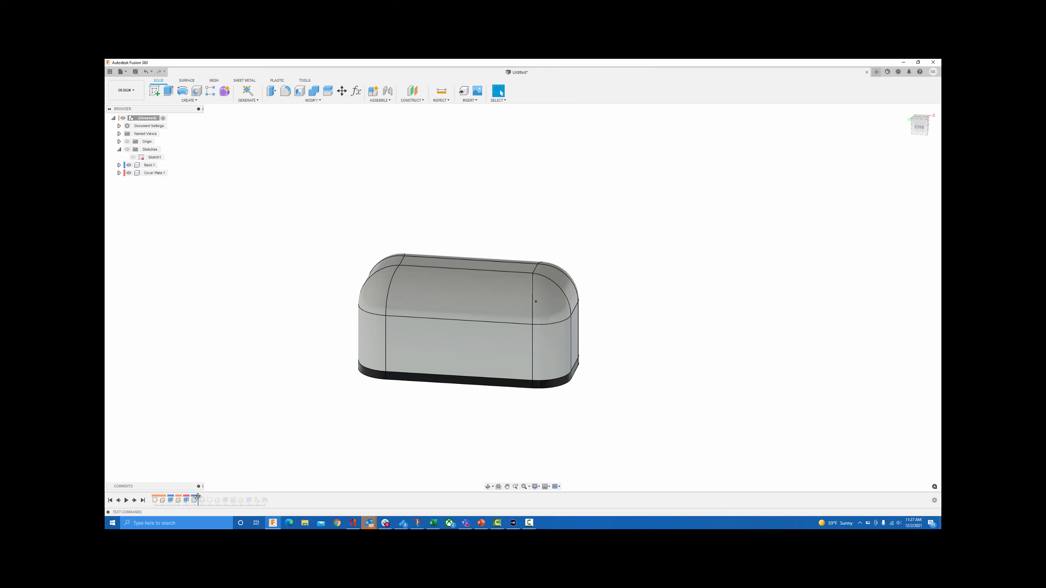
Hide the Cover Plate and roll the timeline forward past the shell to its end.
shift+middle_drag(304, 456, 297, 371)
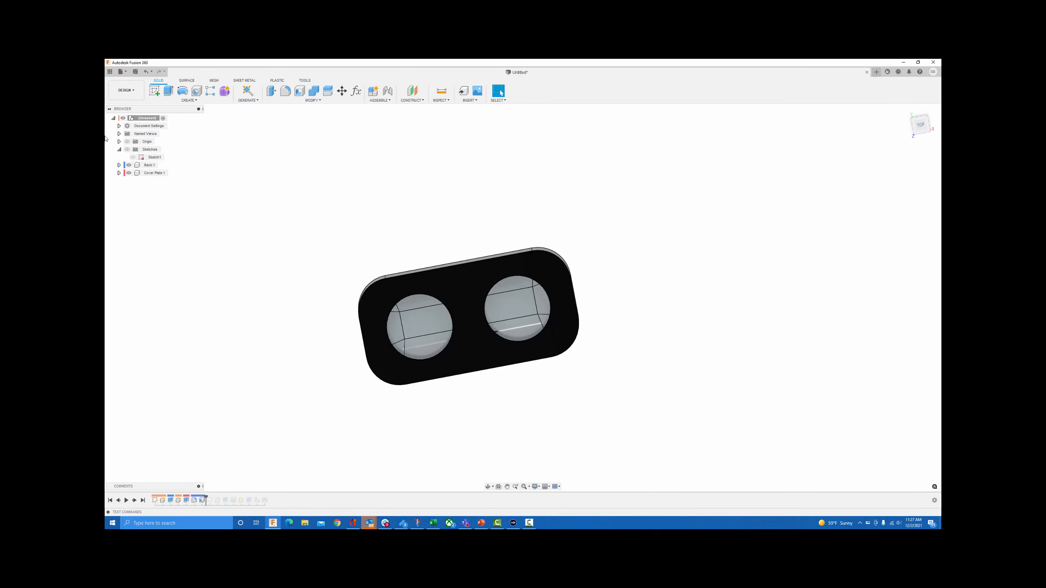
click(129, 172)
shift+middle_drag(497, 279, 501, 311)
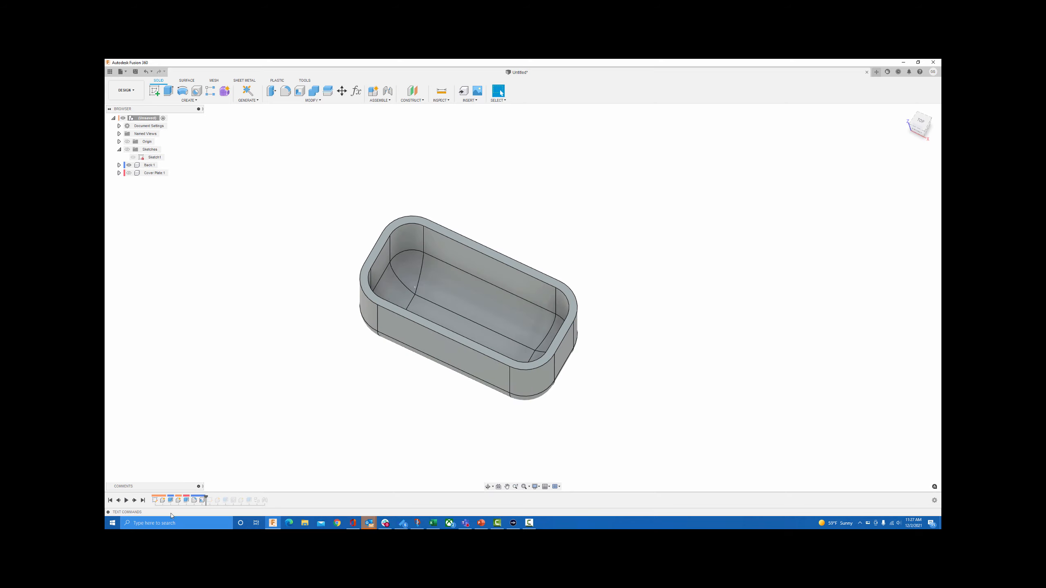
drag(206, 498, 268, 499)
mouse_move(322, 373)
shift+middle_down()
mouse_move(327, 397)
mouse_move(320, 348)
mouse_move(486, 386)
mouse_move(503, 367)
mouse_move(500, 381)
mouse_move(430, 395)
shift+middle_up()
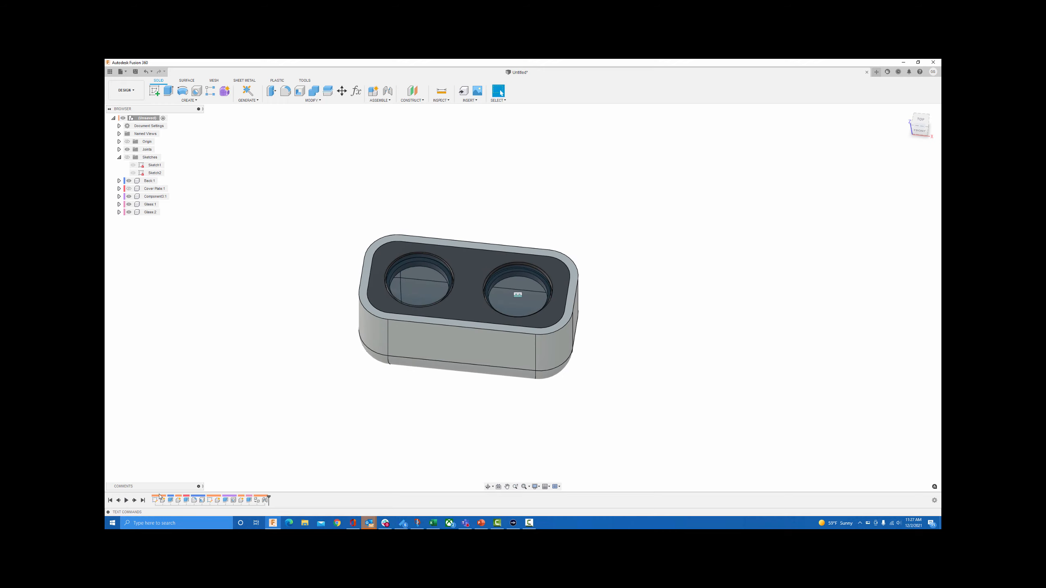
mouse_move(466, 351)
shift+middle_down()
mouse_move(461, 363)
mouse_move(460, 347)
shift+middle_up()
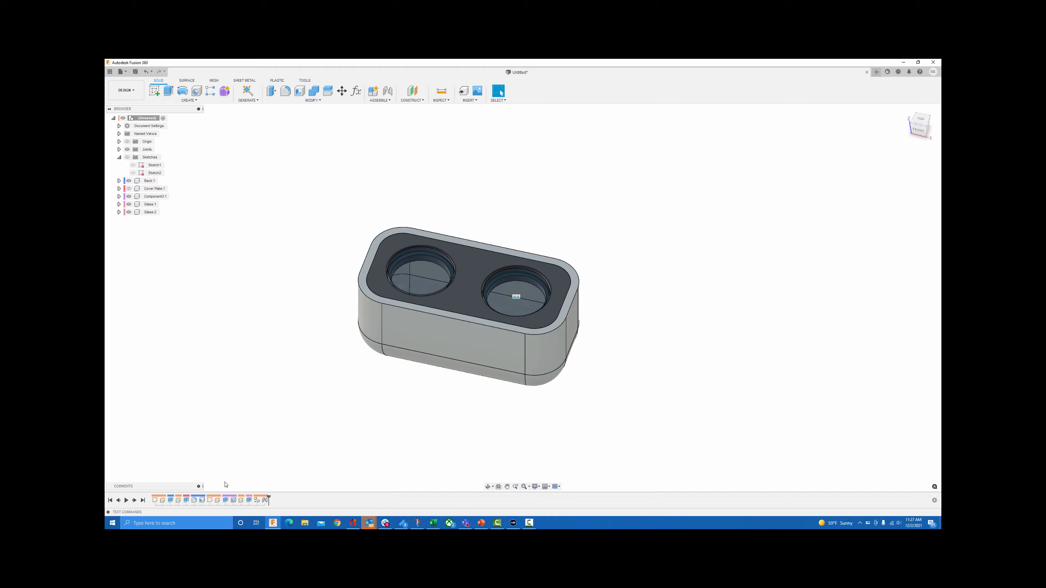
Edit the Back's shell feature and set its inside thickness to 0.0625 in.
double_click(194, 501)
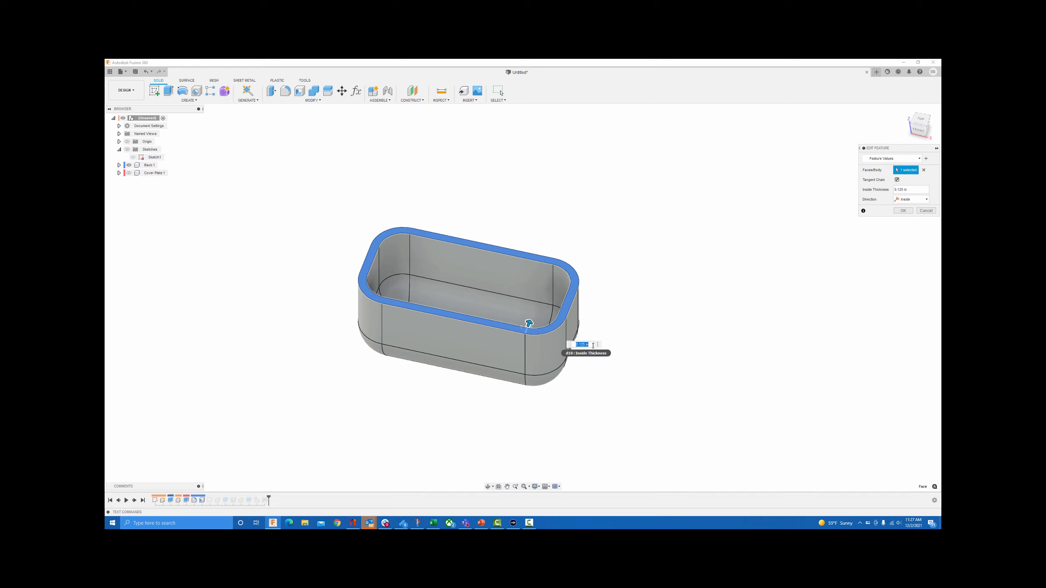
text(.0625)
key(Return)
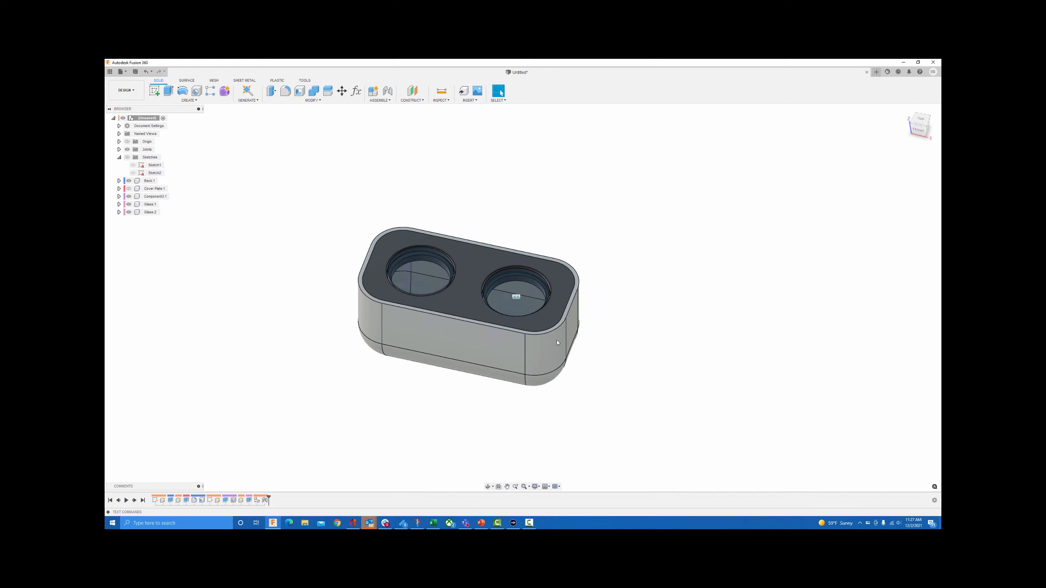
scroll(384, 255, up, 3)
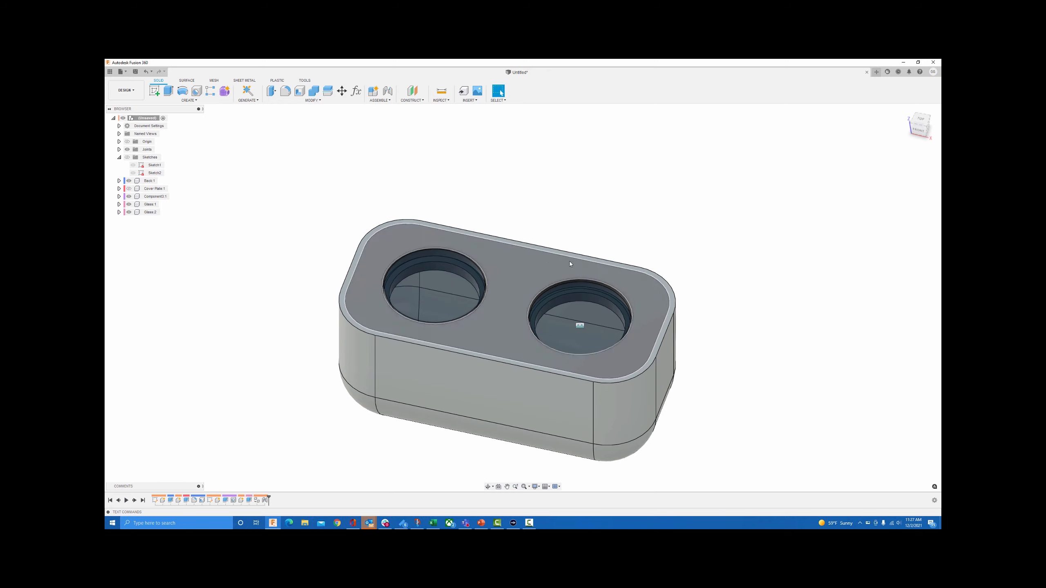
shift+middle_drag(679, 314, 564, 350)
mouse_move(275, 416)
shift+middle_down()
mouse_move(287, 438)
mouse_move(287, 413)
shift+middle_up()
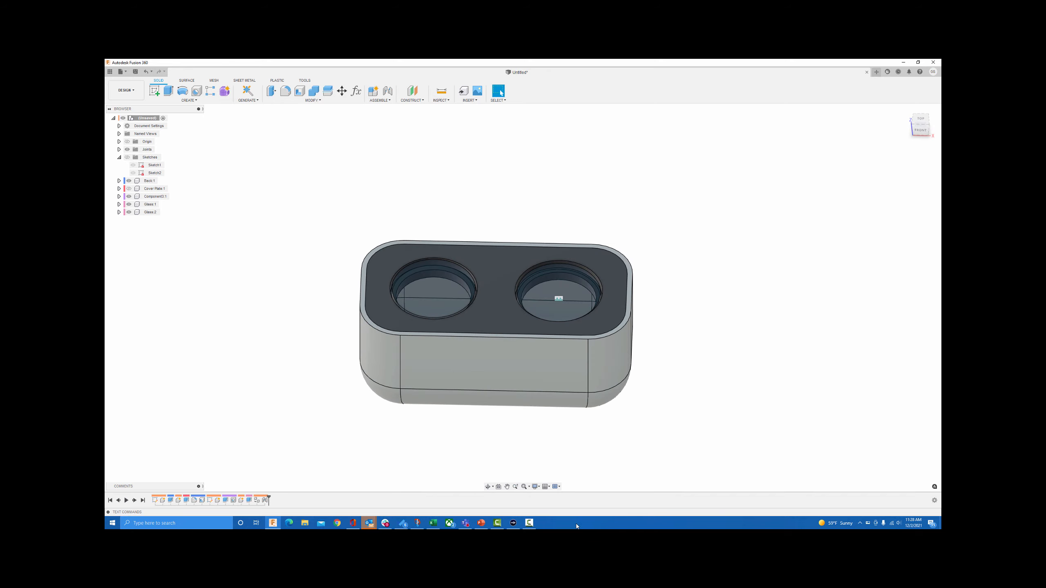
mouse_move(532, 523)
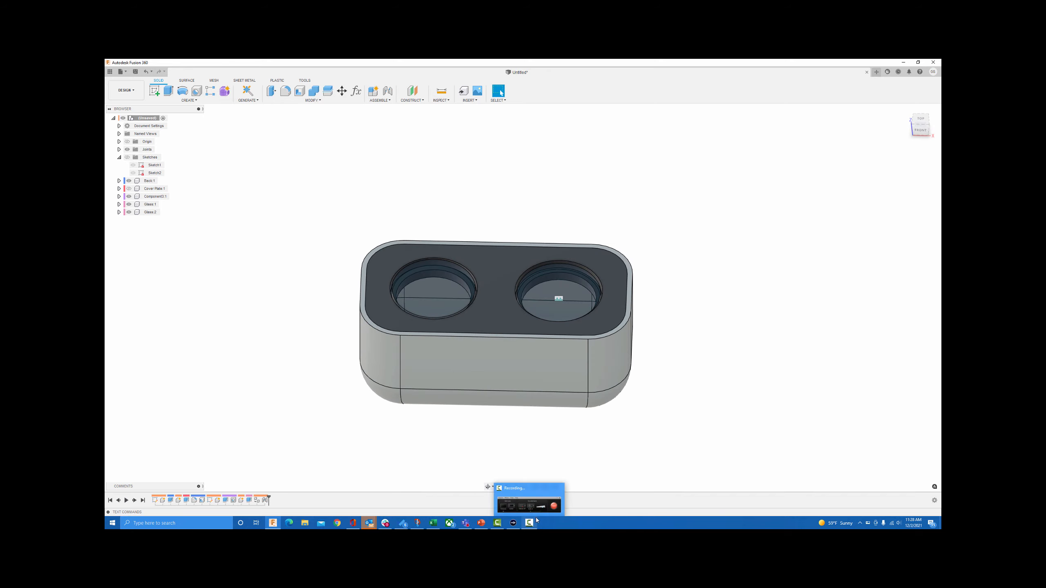